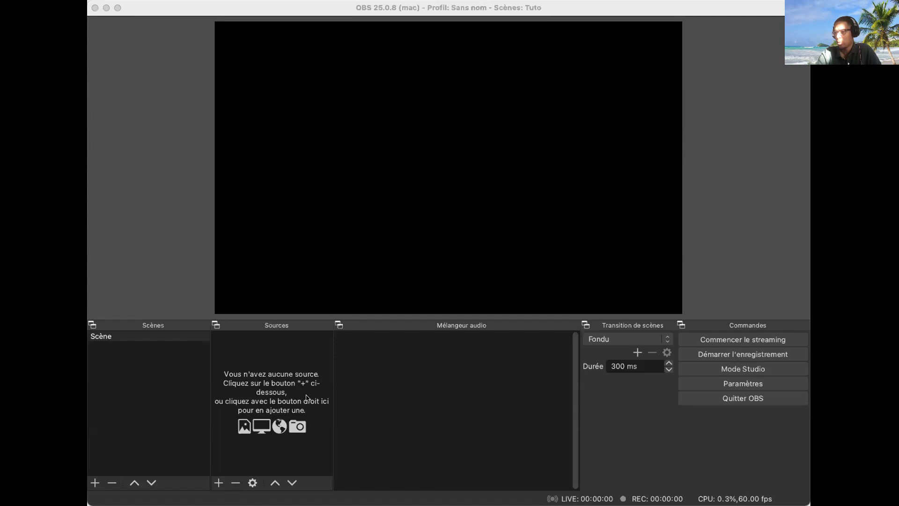
- Add a video capture device source to the scene and assign Caméra FaceTime HD (intégrée) as its device
{"action": "left_click", "coordinate": [162, 358]}
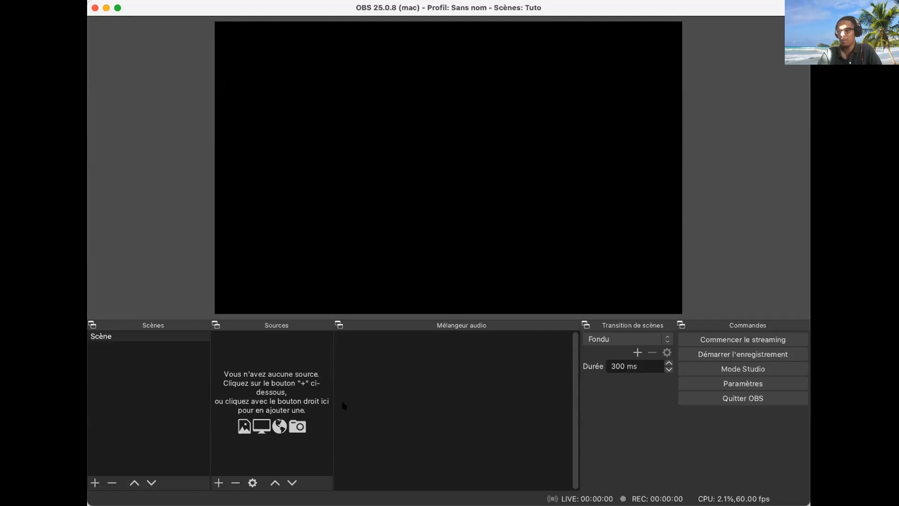
{"action": "left_click", "coordinate": [218, 482]}
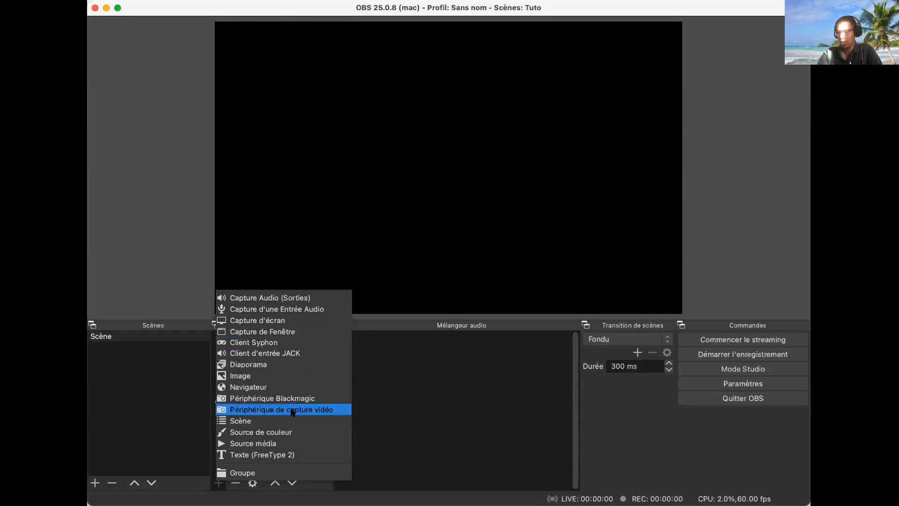
{"action": "left_click", "coordinate": [308, 411]}
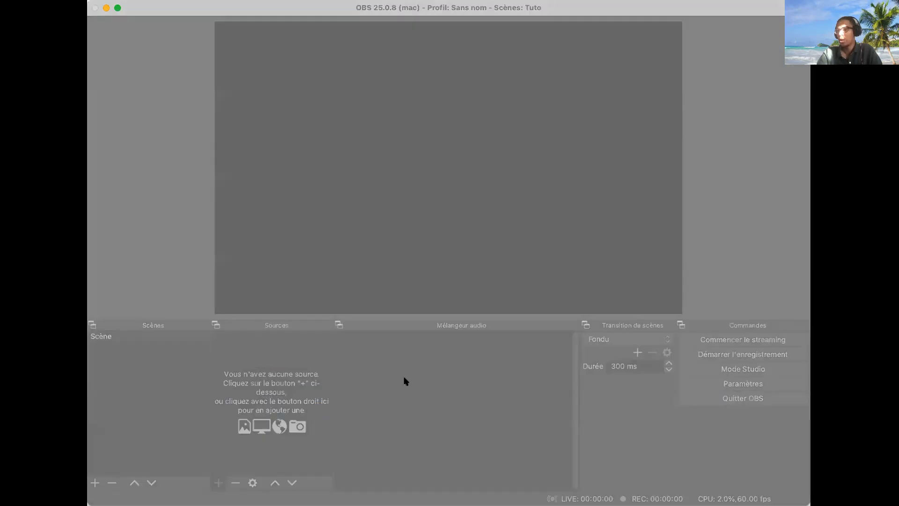
{"action": "left_click", "coordinate": [518, 325]}
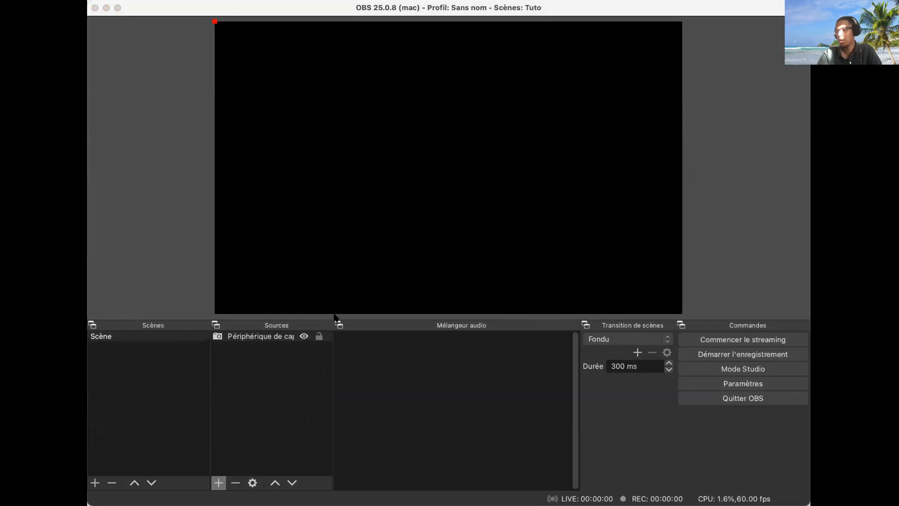
{"action": "left_click", "coordinate": [345, 294]}
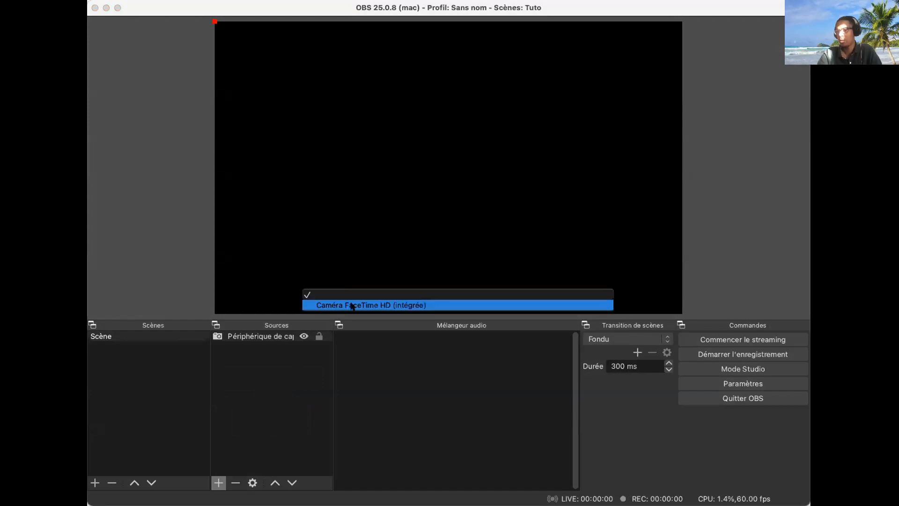
{"action": "left_click", "coordinate": [352, 305]}
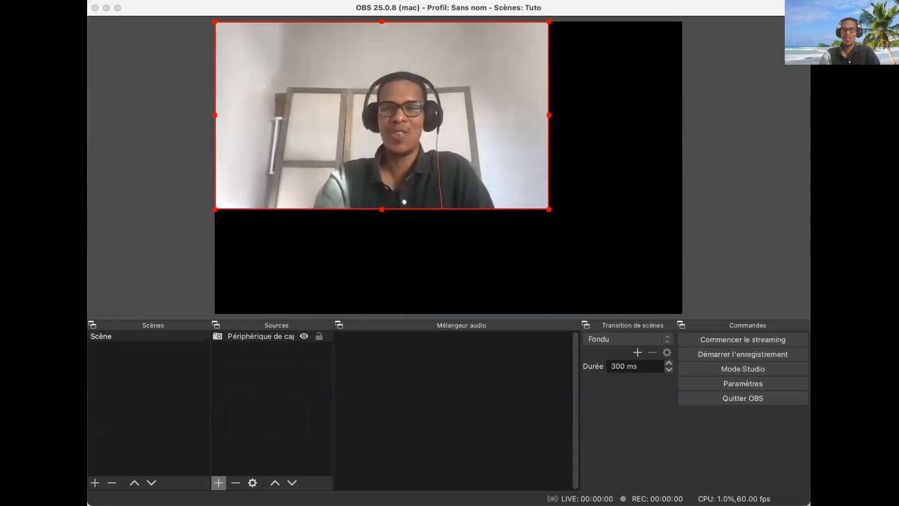
- Try the High preset for the camera, set it back to 1280x720, and confirm the source properties
{"action": "left_click", "coordinate": [335, 323]}
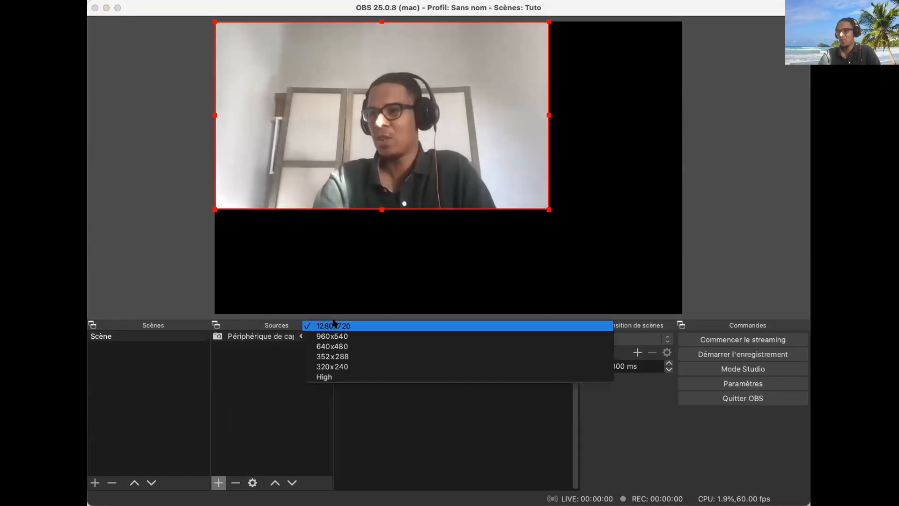
{"action": "left_click", "coordinate": [375, 377]}
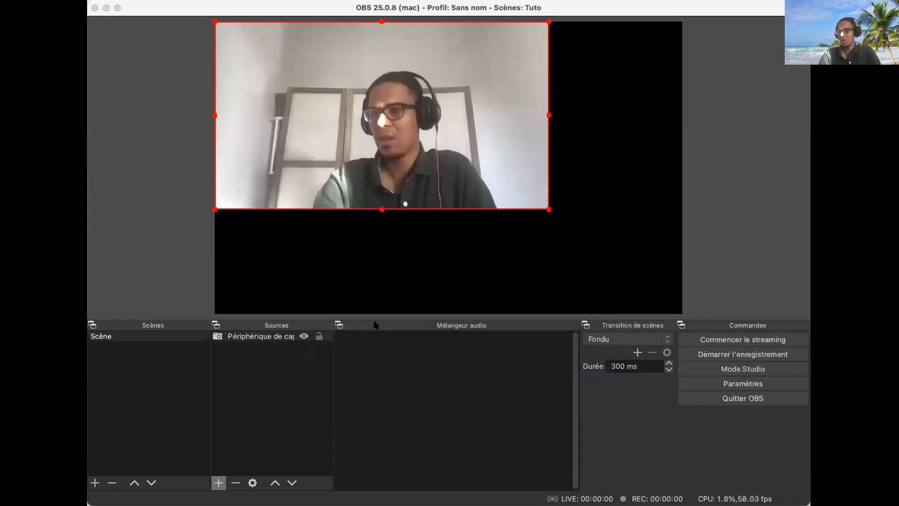
{"action": "left_click", "coordinate": [375, 324]}
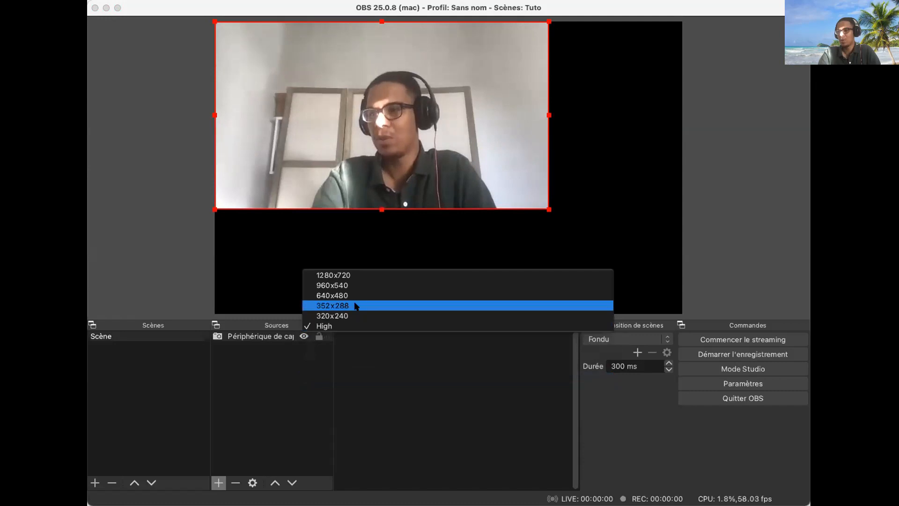
{"action": "left_click", "coordinate": [354, 273]}
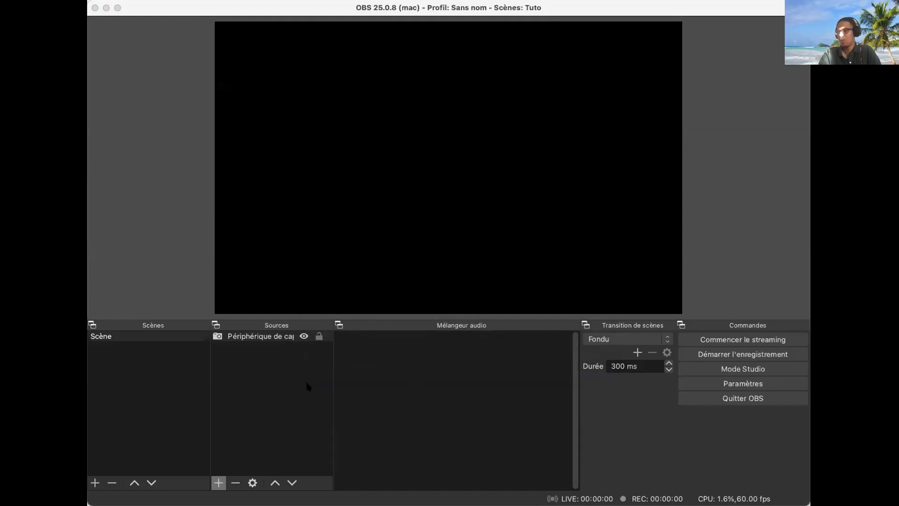
{"action": "left_click", "coordinate": [392, 310]}
{"action": "left_click", "coordinate": [392, 302]}
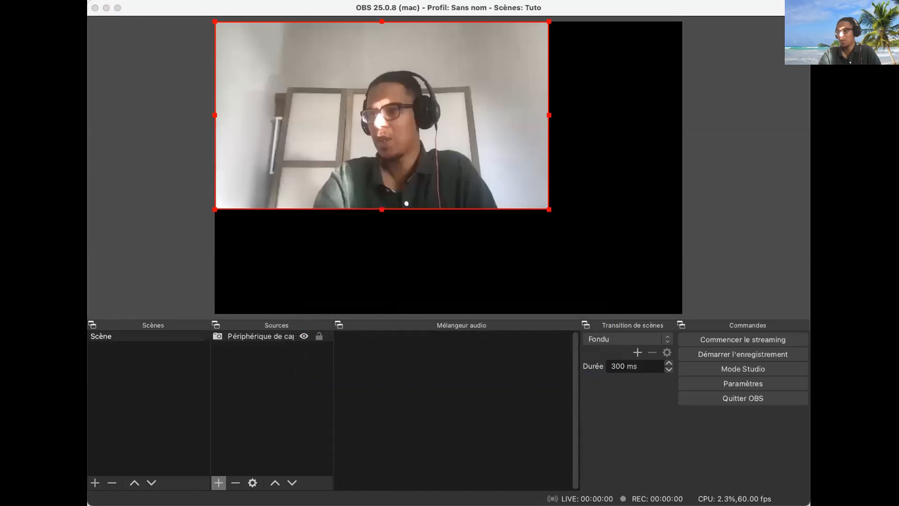
- Move the webcam image to the centre of the preview canvas and lock its source
{"action": "left_click_drag", "start_coordinate": [433, 122], "coordinate": [511, 171]}
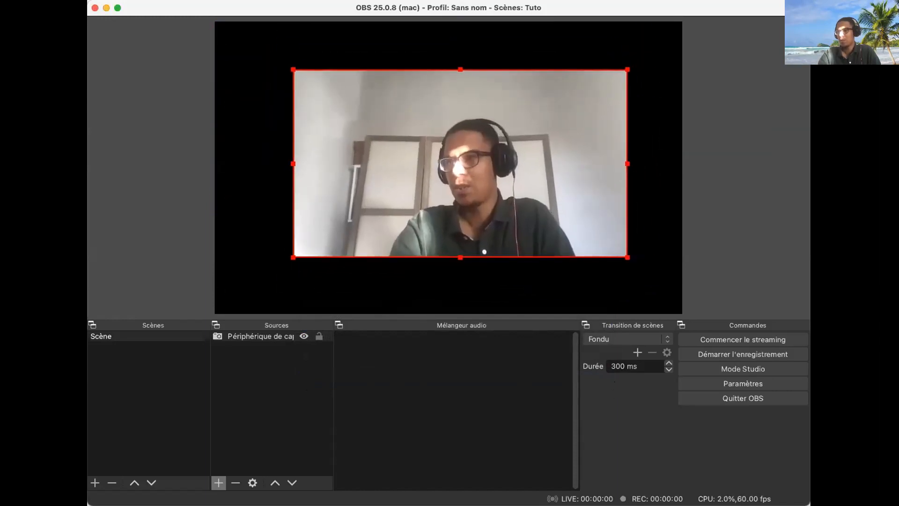
{"action": "left_click", "coordinate": [642, 120]}
{"action": "mouse_move", "coordinate": [447, 109]}
{"action": "left_mouse_down"}
{"action": "mouse_move", "coordinate": [453, 137]}
{"action": "mouse_move", "coordinate": [457, 107]}
{"action": "mouse_move", "coordinate": [443, 100]}
{"action": "mouse_move", "coordinate": [452, 104]}
{"action": "left_mouse_up"}
{"action": "left_click", "coordinate": [318, 335]}
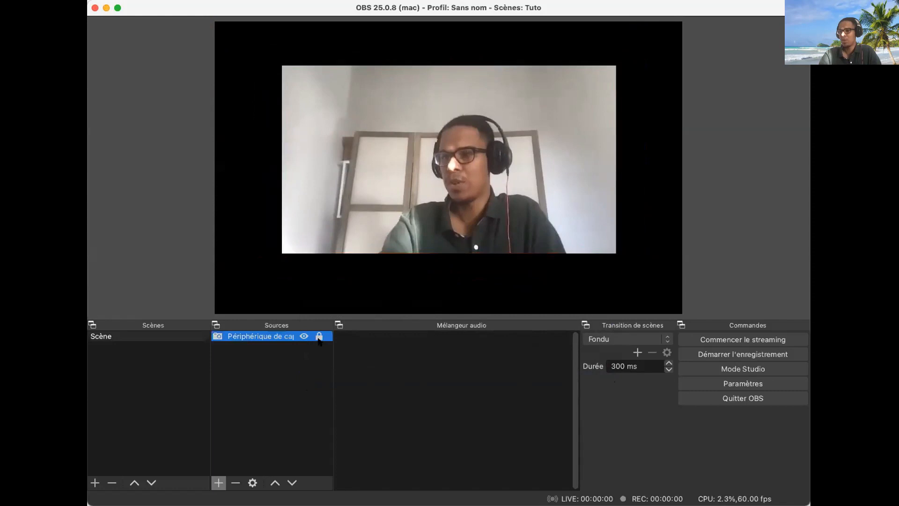
{"action": "left_click", "coordinate": [408, 143]}
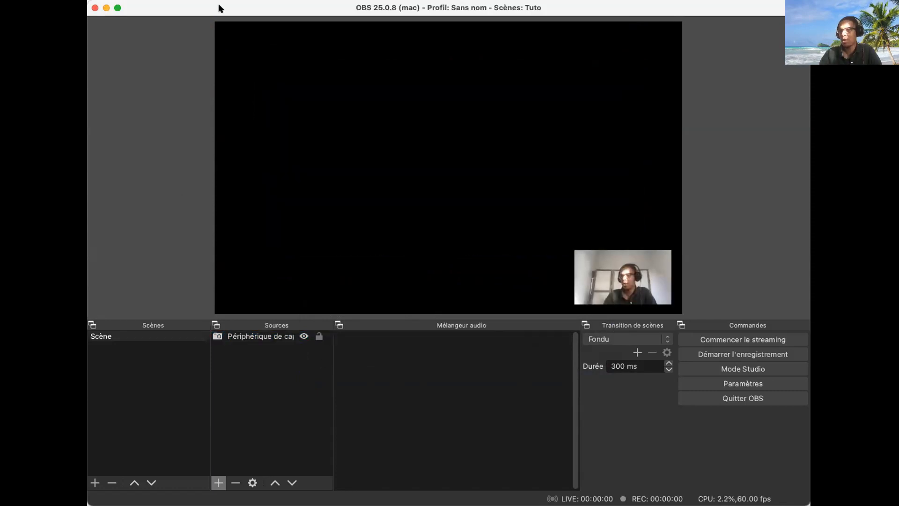
- Unlock the webcam source, shrink its image slightly in the lower-right corner of the canvas, and lock it again
{"action": "left_click", "coordinate": [318, 337]}
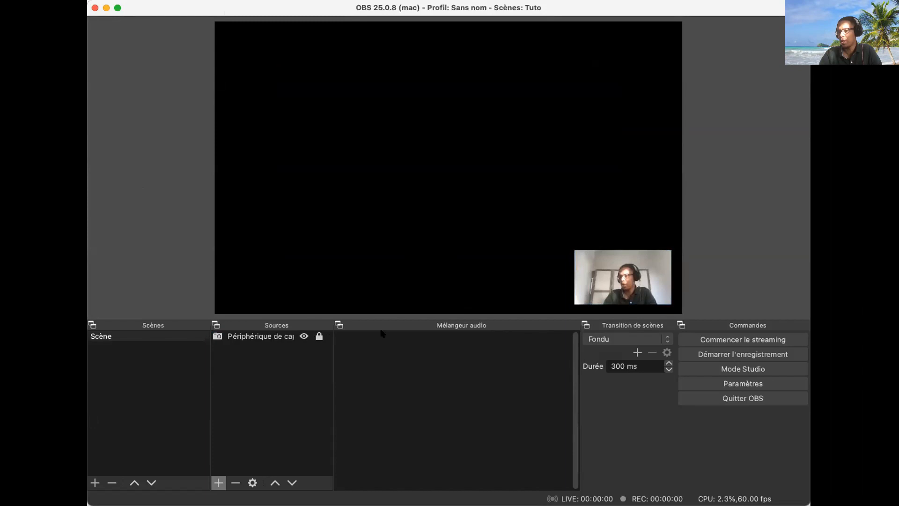
{"action": "left_click", "coordinate": [319, 336]}
{"action": "left_click", "coordinate": [577, 260]}
{"action": "mouse_move", "coordinate": [574, 251]}
{"action": "left_mouse_down"}
{"action": "mouse_move", "coordinate": [349, 120]}
{"action": "mouse_move", "coordinate": [589, 258]}
{"action": "left_mouse_up"}
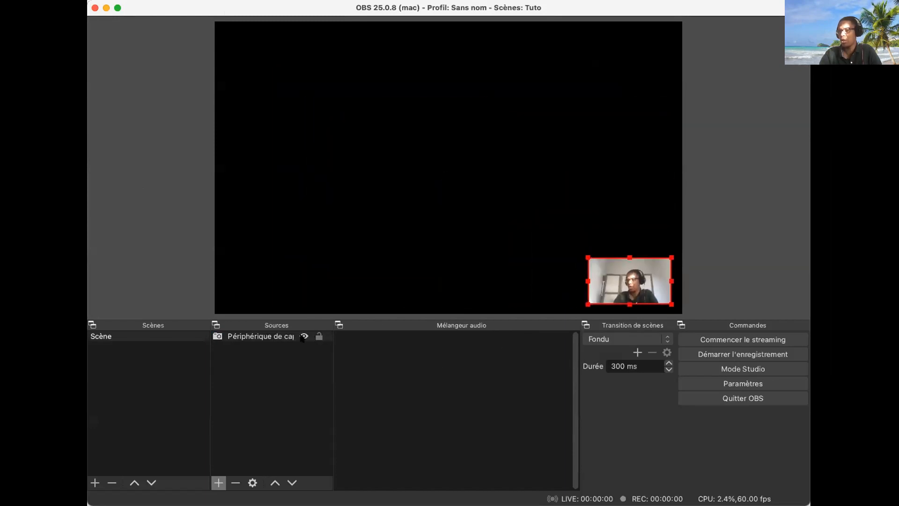
{"action": "left_click", "coordinate": [319, 336]}
- Hide and show the webcam source again, and set its colour in the source list to red
{"action": "left_click", "coordinate": [303, 336]}
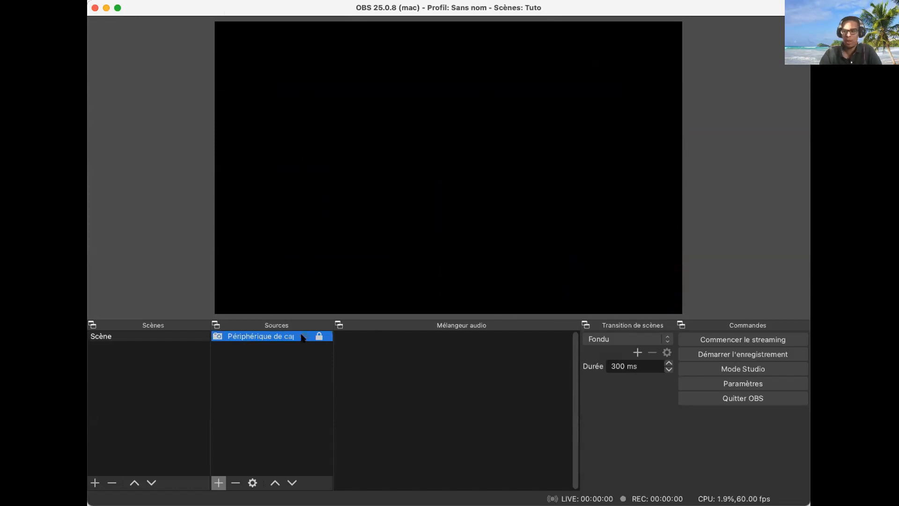
{"action": "left_click", "coordinate": [304, 336]}
{"action": "right_click", "coordinate": [271, 336]}
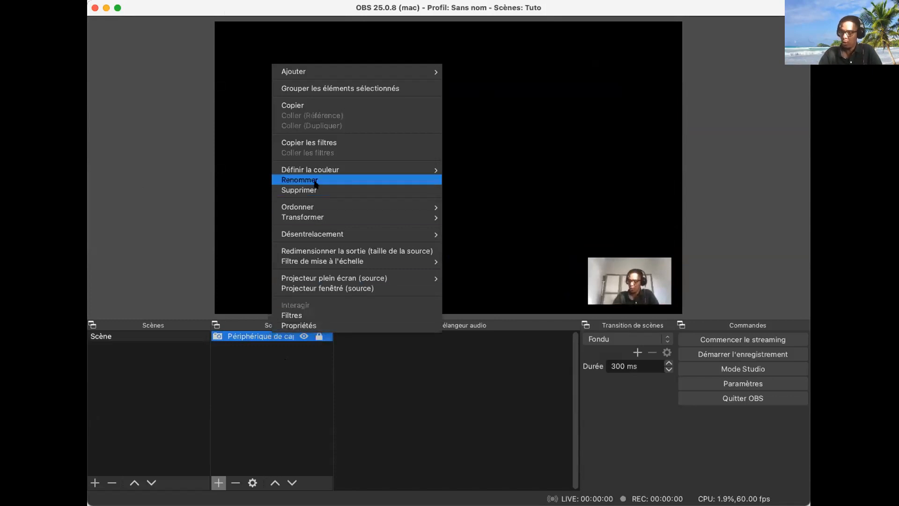
{"action": "mouse_move", "coordinate": [410, 172]}
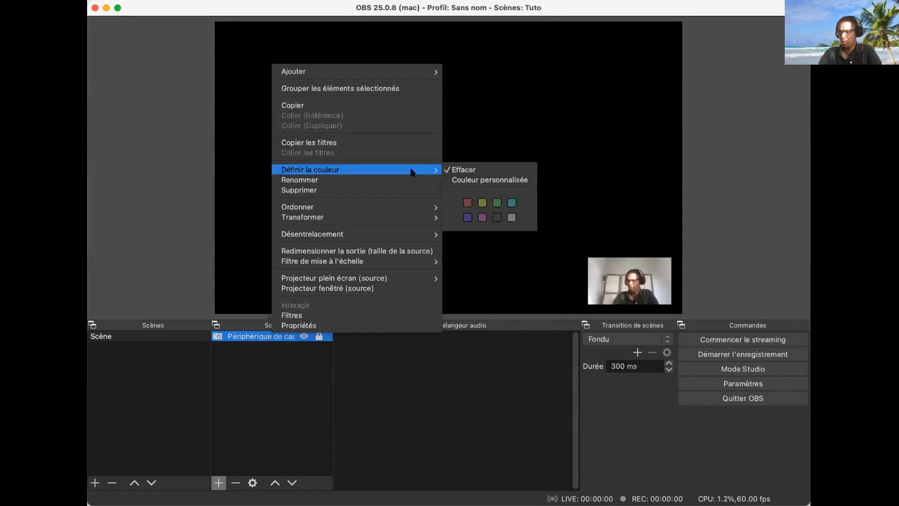
{"action": "left_click", "coordinate": [467, 201]}
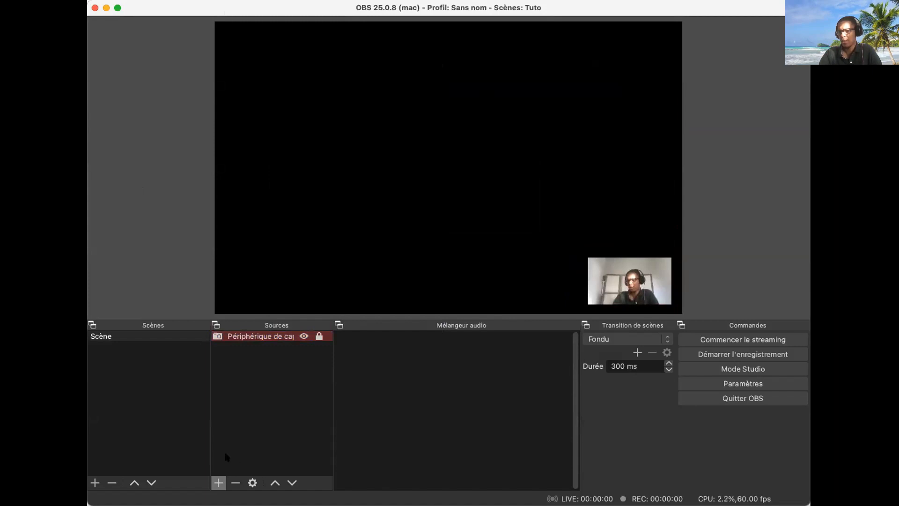
- Add a window capture source named chrome that captures the Google Chrome OneTab window
{"action": "left_click", "coordinate": [218, 482]}
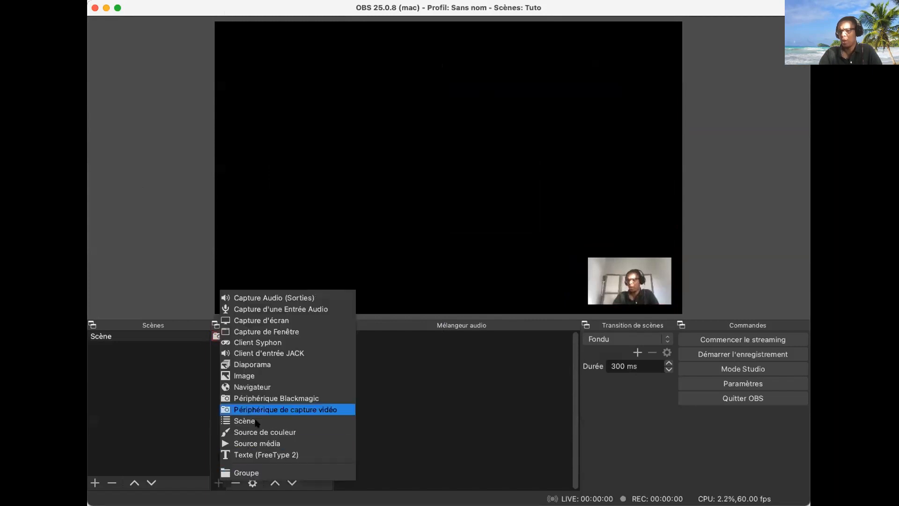
{"action": "left_click", "coordinate": [267, 332]}
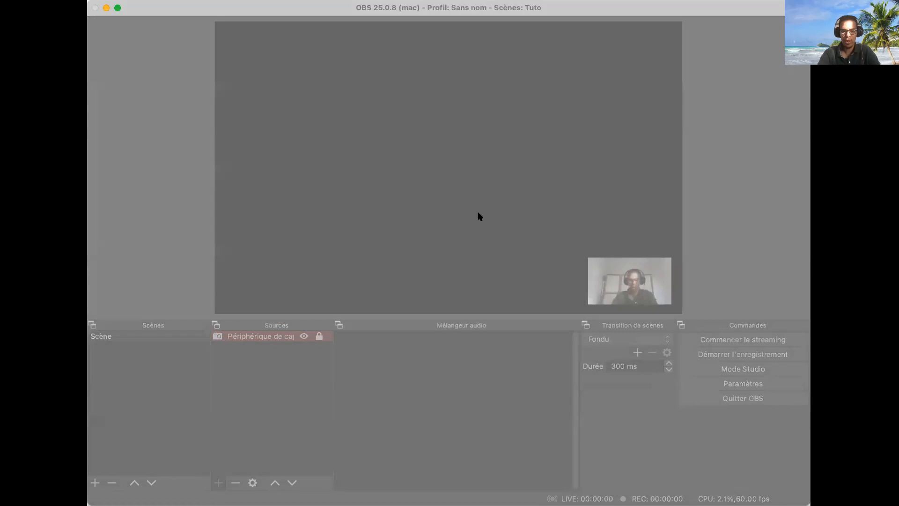
{"action": "left_click", "coordinate": [515, 321]}
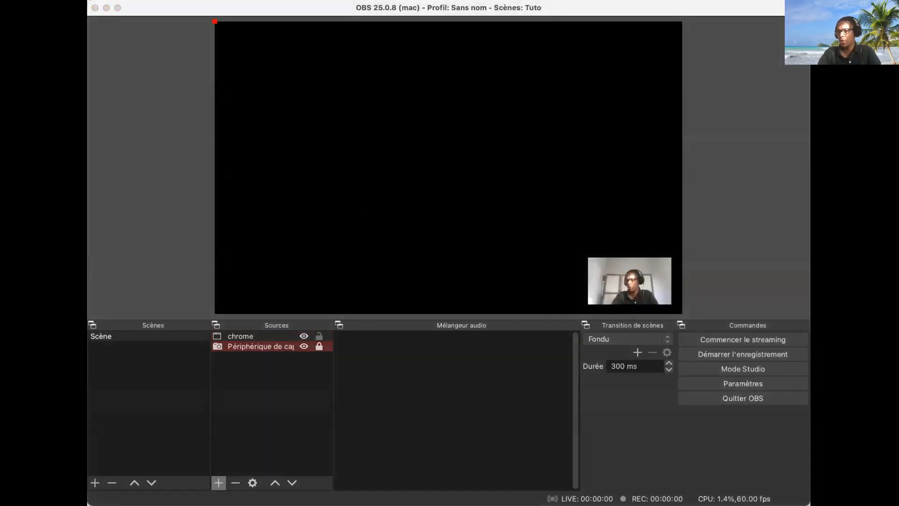
{"action": "left_click", "coordinate": [366, 296]}
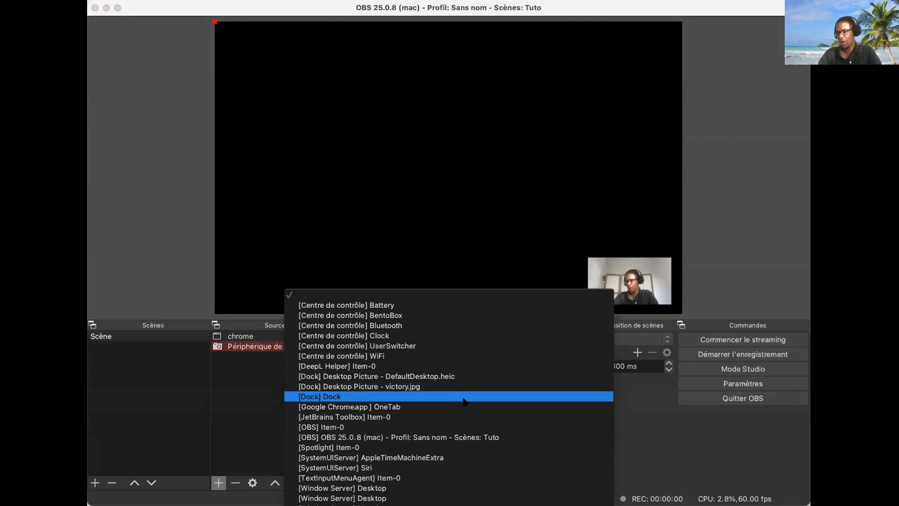
{"action": "left_click", "coordinate": [391, 407]}
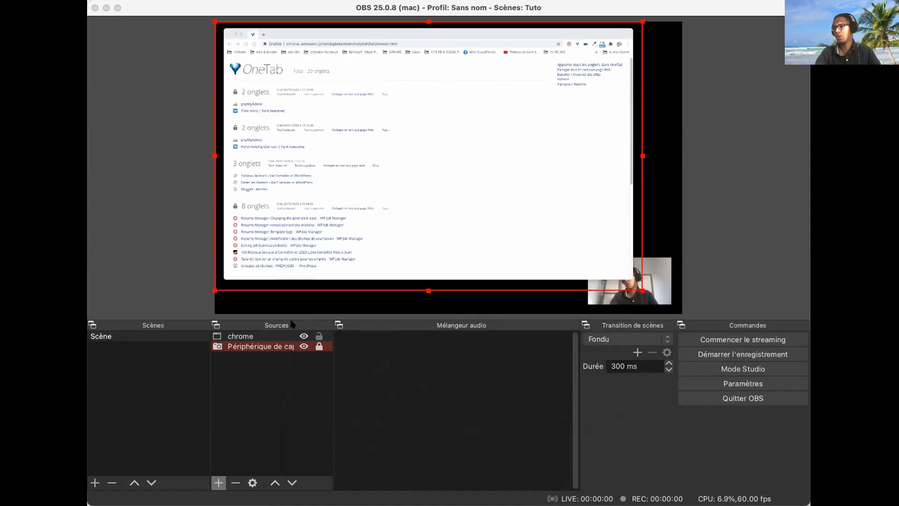
{"action": "left_click", "coordinate": [615, 377]}
- Enlarge the chrome capture to fill the preview canvas and shift it slightly to the left
{"action": "mouse_move", "coordinate": [393, 108]}
{"action": "left_mouse_down"}
{"action": "mouse_move", "coordinate": [436, 141]}
{"action": "mouse_move", "coordinate": [374, 105]}
{"action": "mouse_move", "coordinate": [391, 108]}
{"action": "left_mouse_up"}
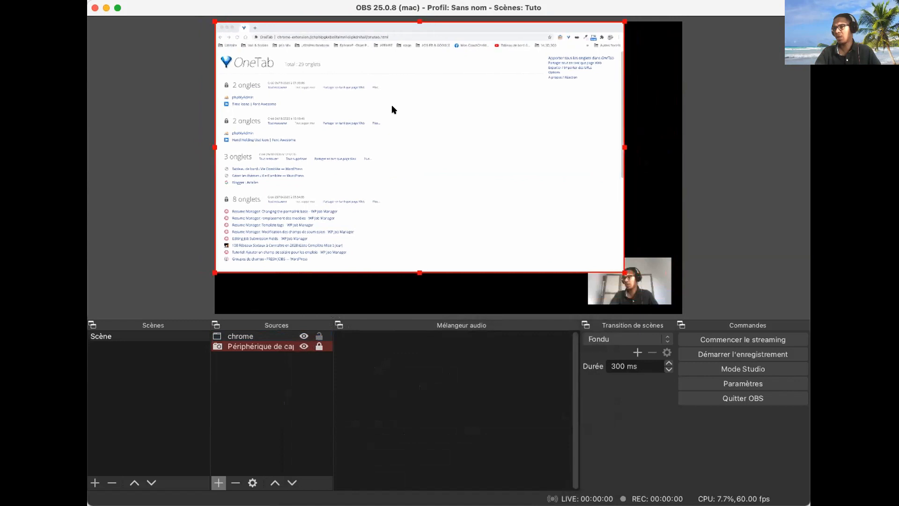
{"action": "left_click_drag", "start_coordinate": [624, 272], "coordinate": [673, 309]}
{"action": "left_click_drag", "start_coordinate": [621, 236], "coordinate": [612, 236]}
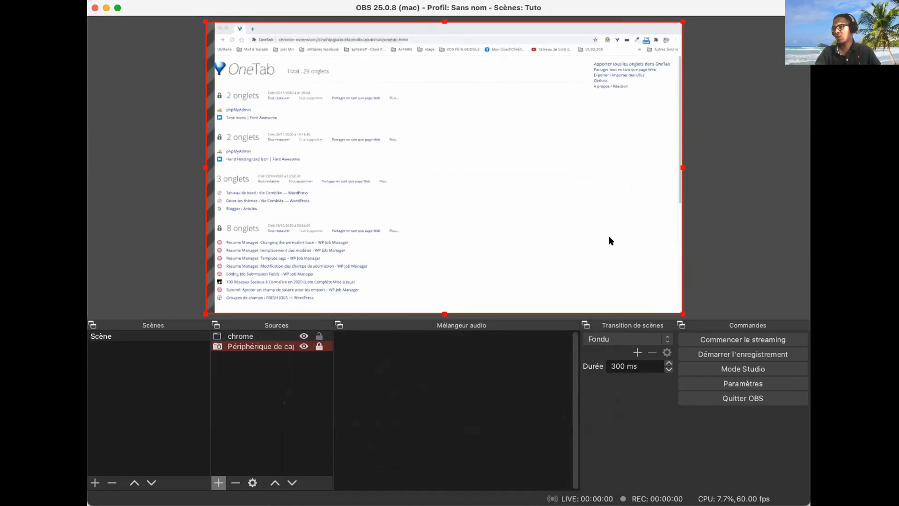
{"action": "left_click", "coordinate": [265, 368]}
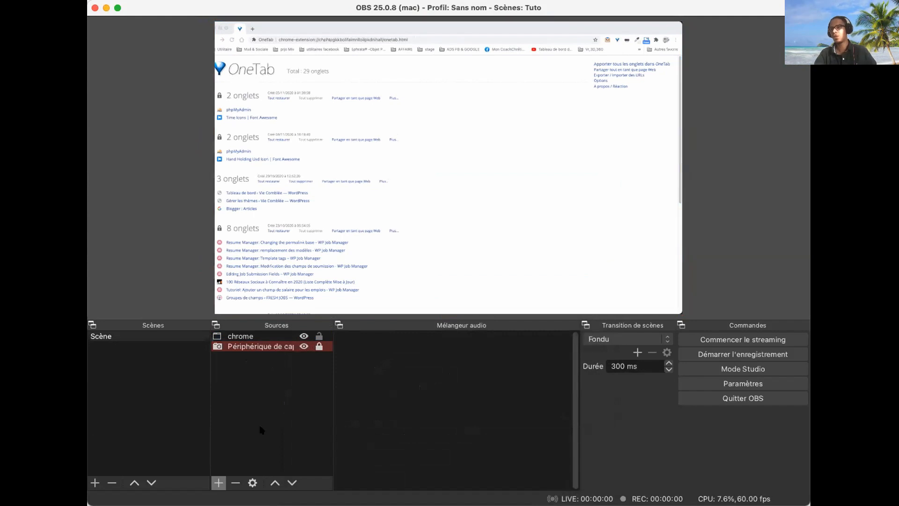
- Reorder the sources so the chrome capture sits below the webcam source
{"action": "left_click", "coordinate": [251, 337]}
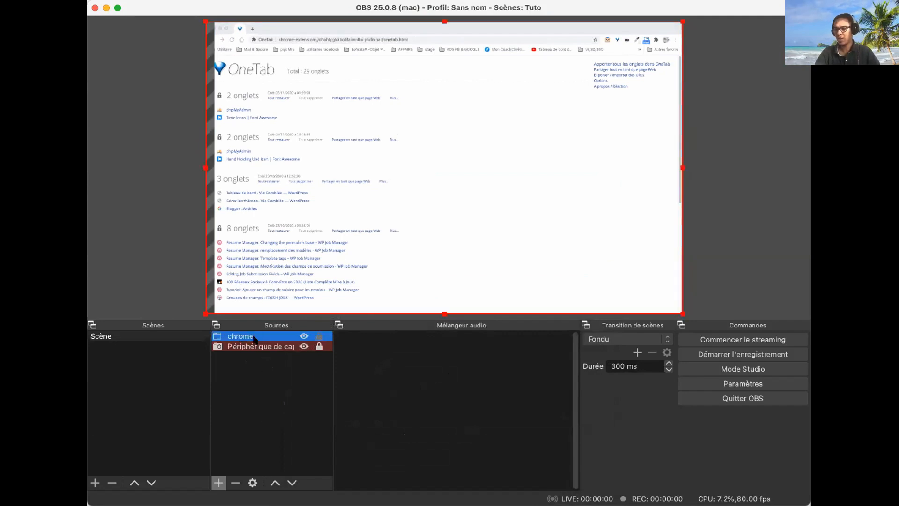
{"action": "left_click_drag", "start_coordinate": [256, 360], "coordinate": [257, 362]}
{"action": "left_click", "coordinate": [257, 363]}
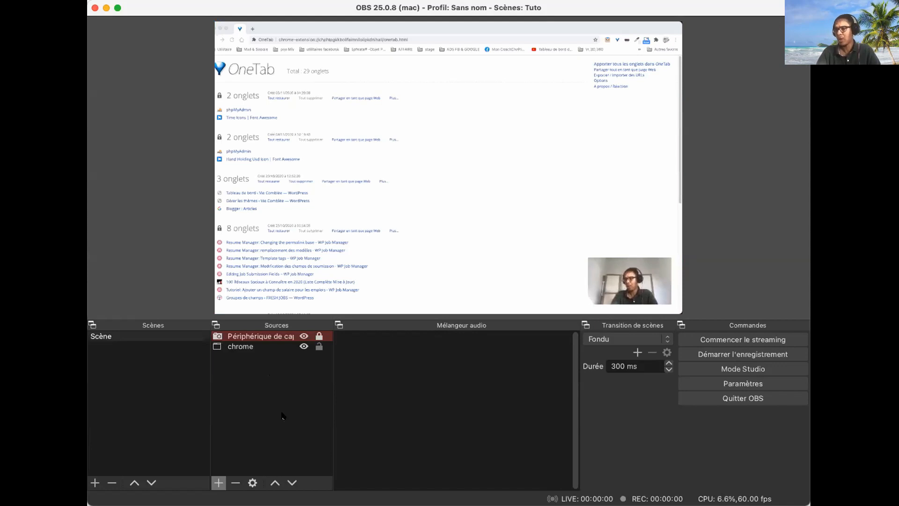
- Switch to the Chrome window and make it smaller, keeping it in the lower-right area of the desktop
{"action": "left_click", "coordinate": [732, 171]}
{"action": "left_click_drag", "start_coordinate": [180, 30], "coordinate": [402, 469]}
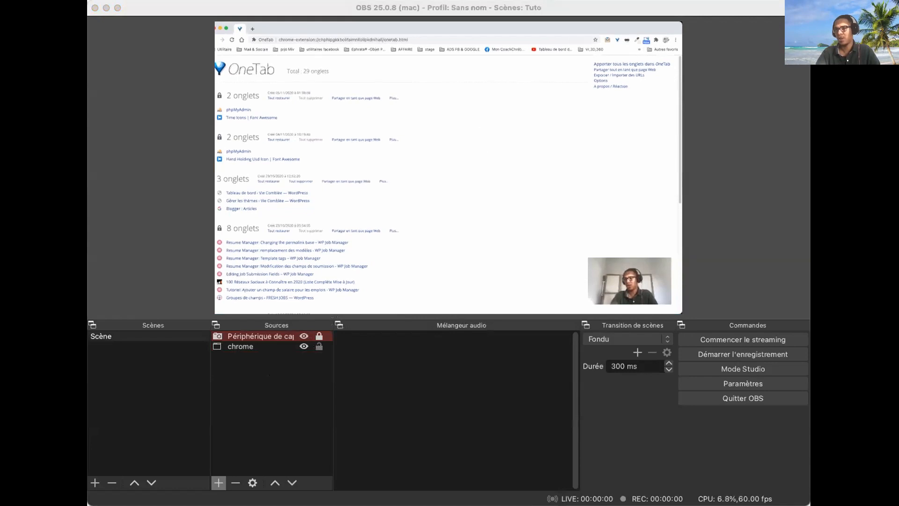
{"action": "left_click_drag", "start_coordinate": [97, 86], "coordinate": [417, 210]}
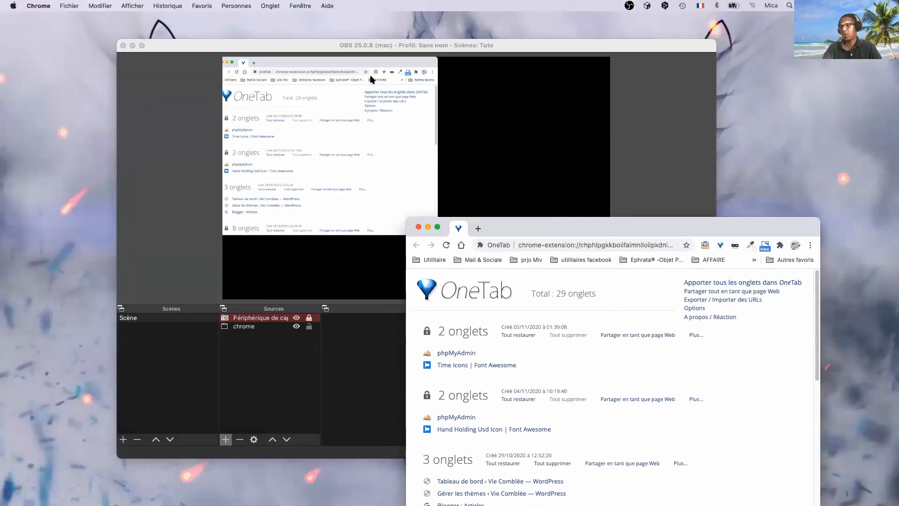
- Move the OBS window clear of Chrome and align the chrome capture with the canvas's upper-left corner
{"action": "left_click_drag", "start_coordinate": [338, 45], "coordinate": [260, 31]}
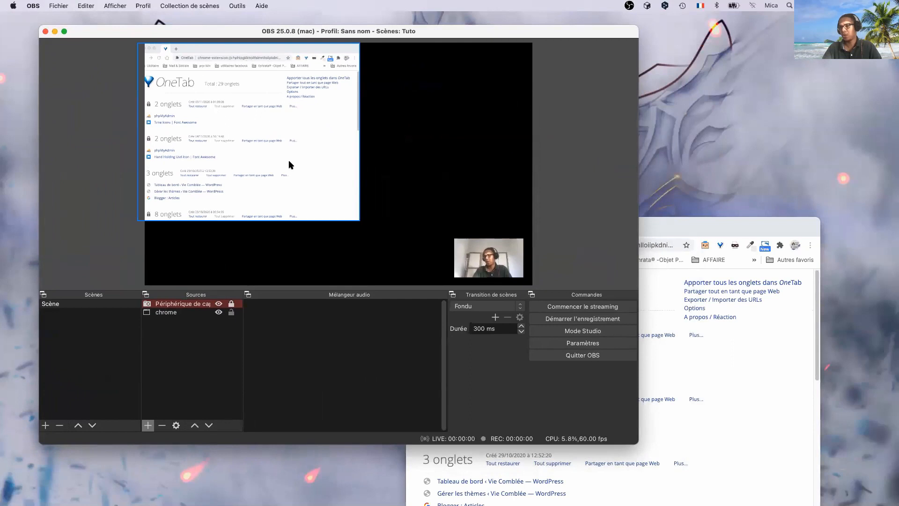
{"action": "left_click", "coordinate": [317, 216]}
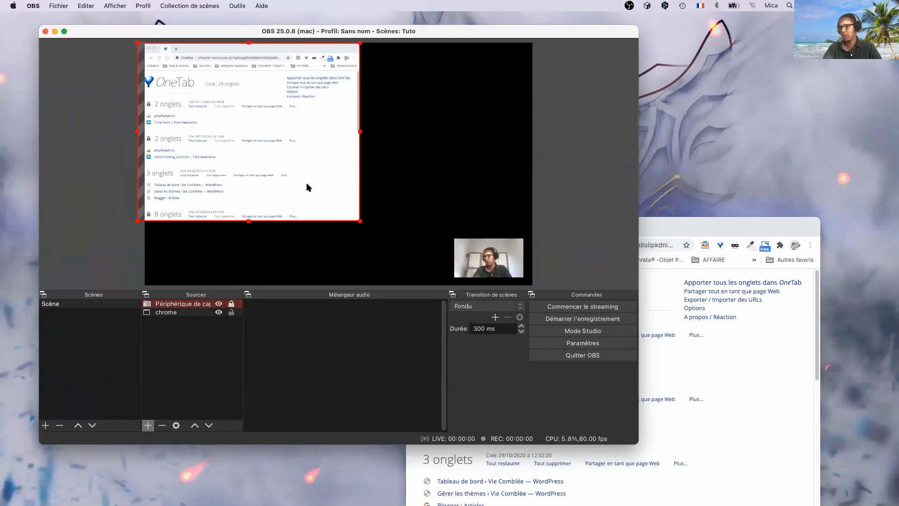
{"action": "mouse_move", "coordinate": [263, 145]}
{"action": "left_mouse_down"}
{"action": "mouse_move", "coordinate": [281, 153]}
{"action": "mouse_move", "coordinate": [273, 151]}
{"action": "left_mouse_up"}
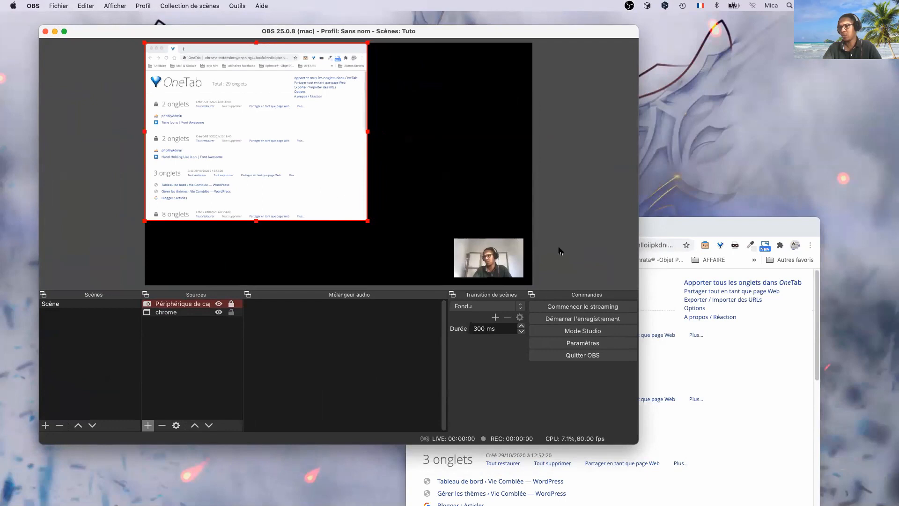
- Enlarge the Chrome window so its capture covers most of the canvas, and return to the OBS window
{"action": "left_click_drag", "start_coordinate": [678, 221], "coordinate": [751, 155]}
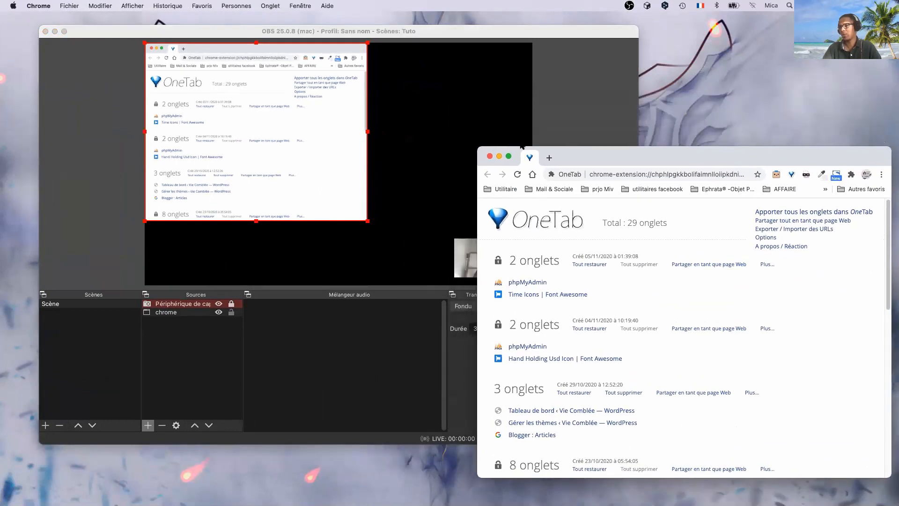
{"action": "left_click_drag", "start_coordinate": [481, 148], "coordinate": [261, 54]}
{"action": "left_click_drag", "start_coordinate": [473, 72], "coordinate": [241, 50]}
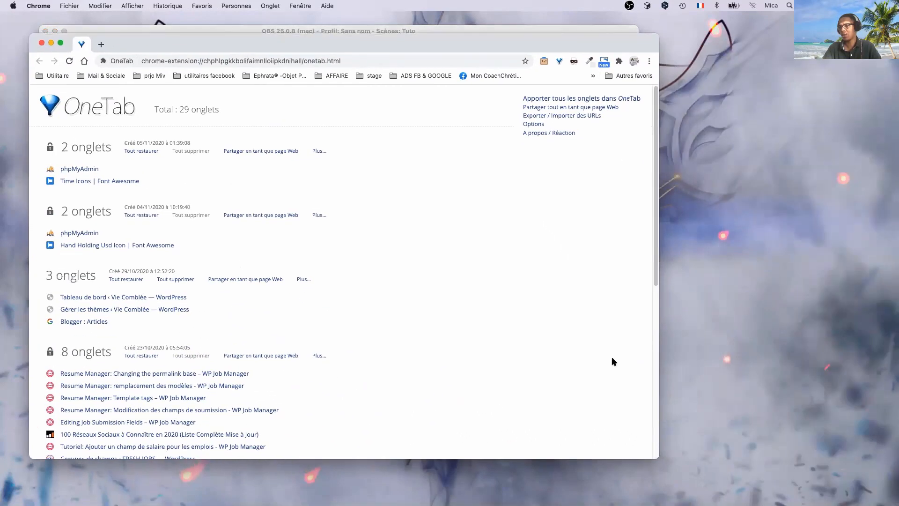
{"action": "left_click_drag", "start_coordinate": [656, 455], "coordinate": [783, 482]}
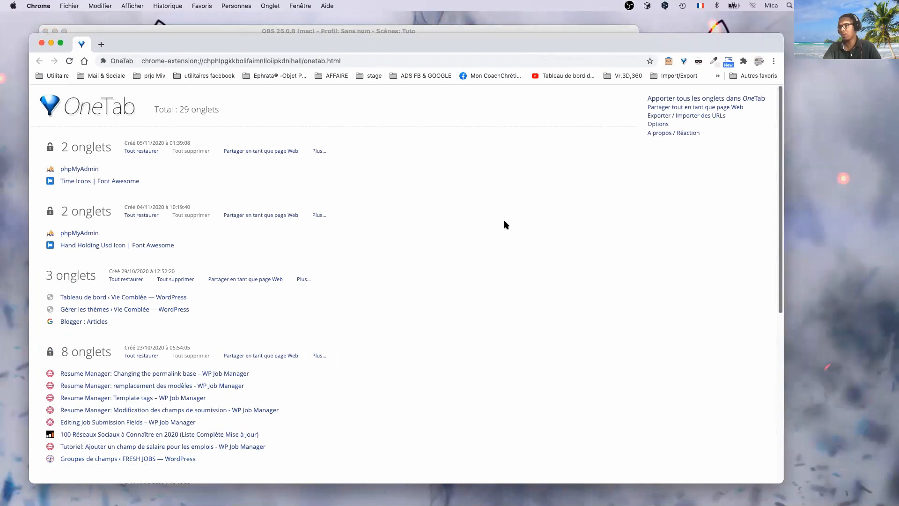
{"action": "left_click_drag", "start_coordinate": [347, 44], "coordinate": [419, 298]}
{"action": "left_click", "coordinate": [397, 189]}
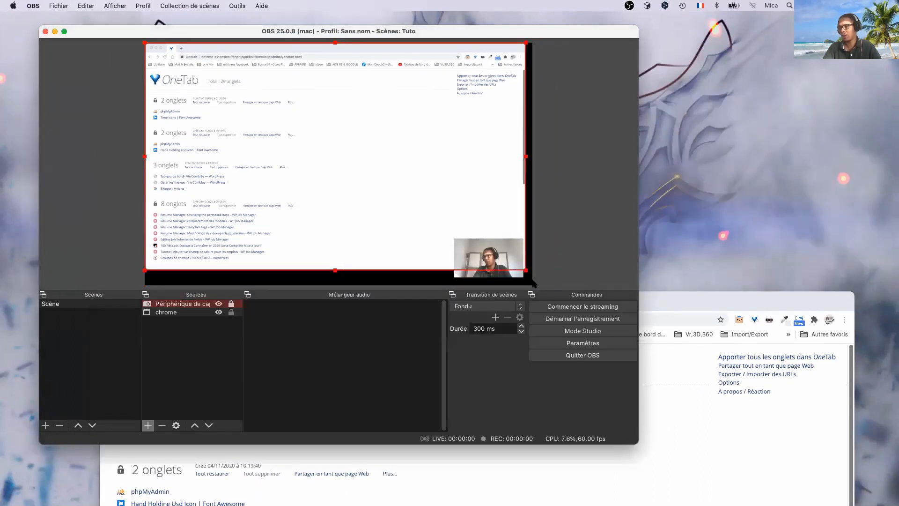
- Narrow the Chrome window until its capture fits the canvas width, and place the window below the OBS preview
{"action": "left_click_drag", "start_coordinate": [692, 307], "coordinate": [701, 156]}
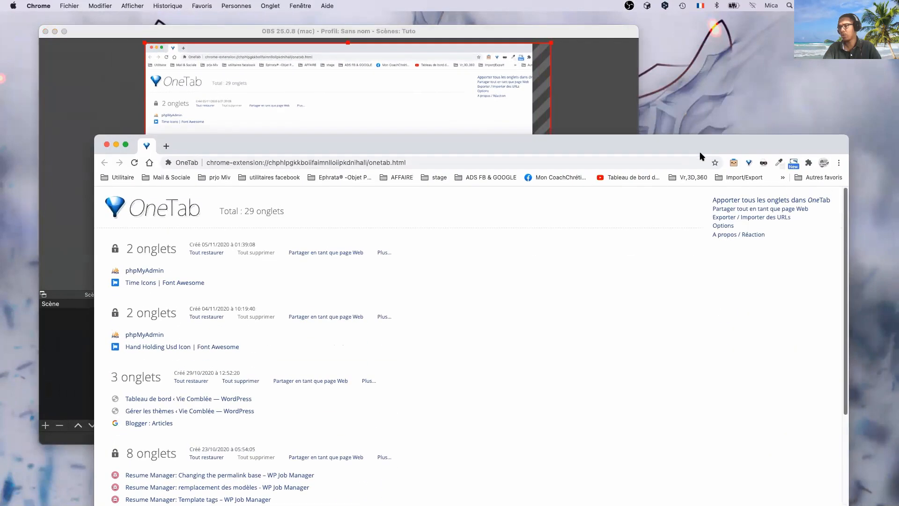
{"action": "left_click_drag", "start_coordinate": [850, 244], "coordinate": [813, 248]}
{"action": "left_click_drag", "start_coordinate": [453, 147], "coordinate": [458, 352]}
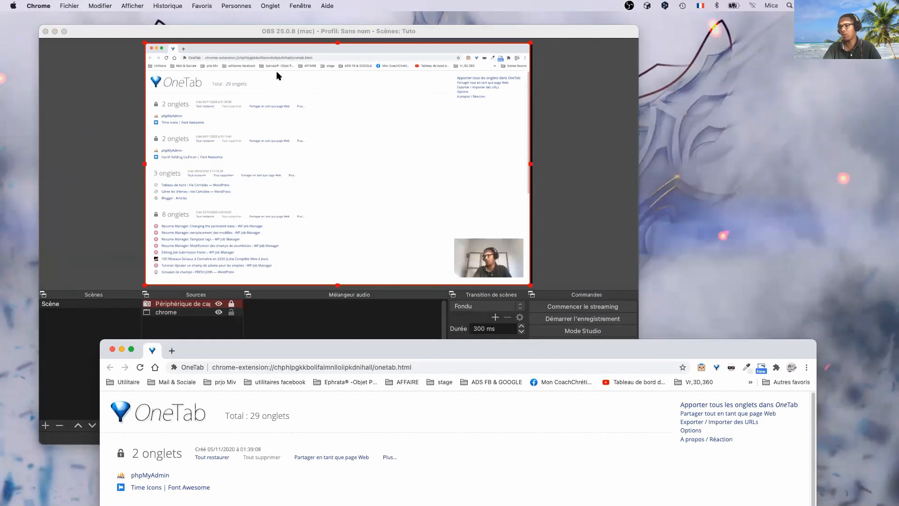
- Move the Chrome window showing OneTab up and close it
{"action": "left_click_drag", "start_coordinate": [300, 350], "coordinate": [396, 138]}
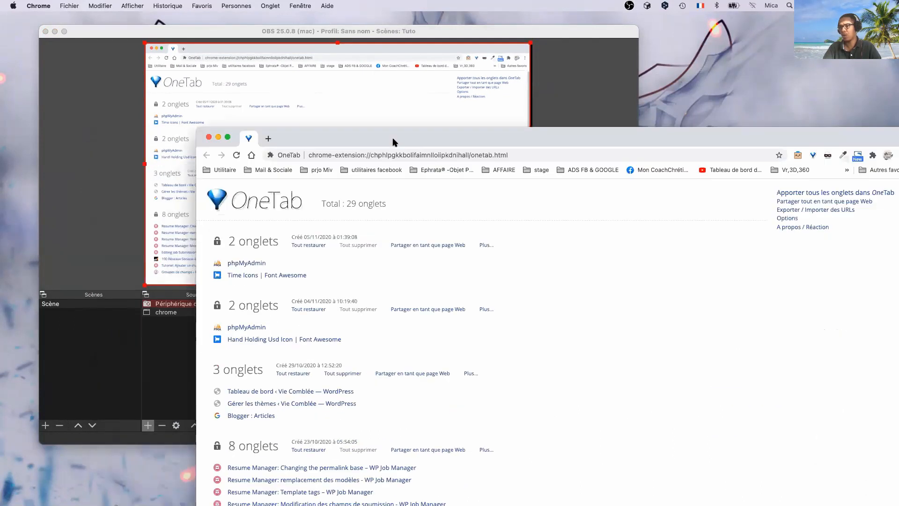
{"action": "left_click", "coordinate": [209, 138]}
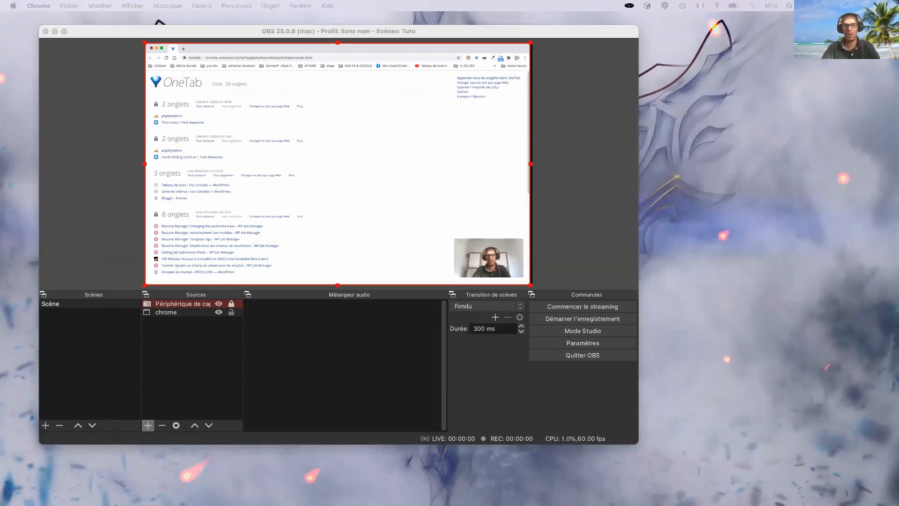
{"action": "key", "text": "super+n"}
{"action": "left_click_drag", "start_coordinate": [230, 157], "coordinate": [286, 157]}
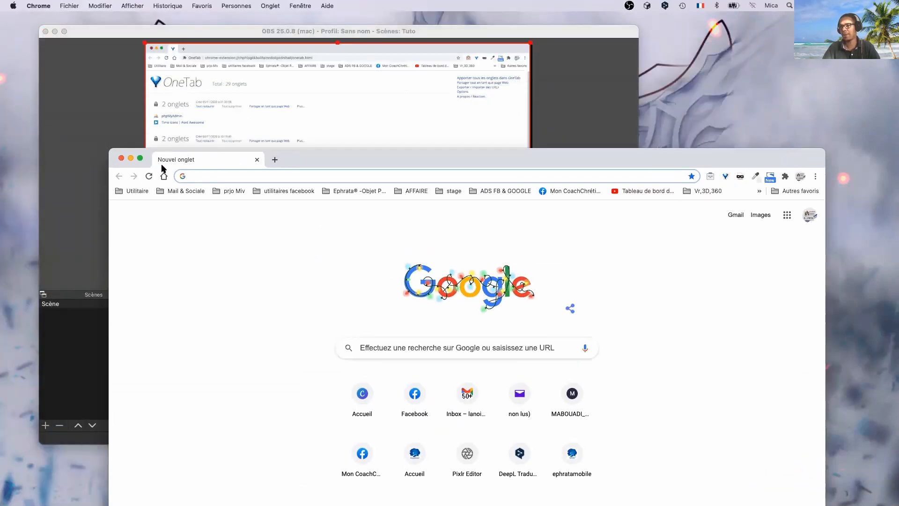
{"action": "left_click", "coordinate": [121, 159]}
- Return to OBS and hide the chrome source
{"action": "left_click", "coordinate": [247, 107]}
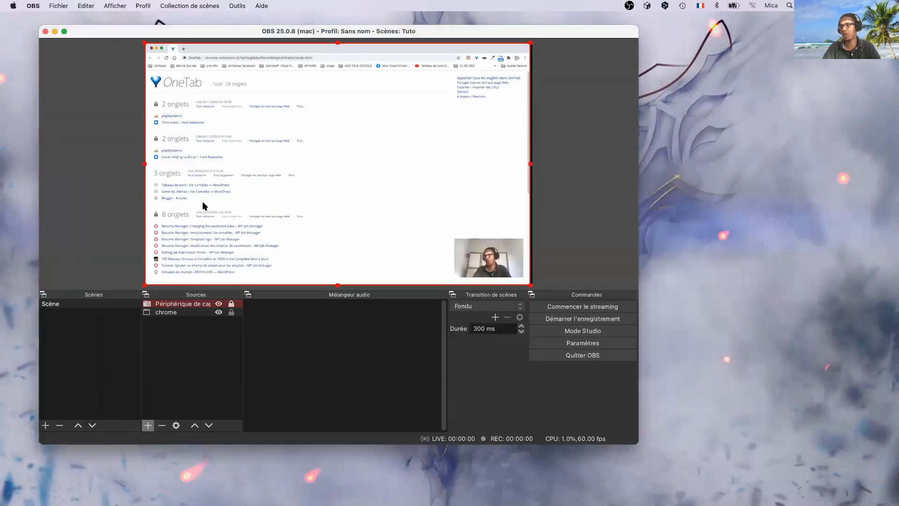
{"action": "left_click", "coordinate": [218, 312]}
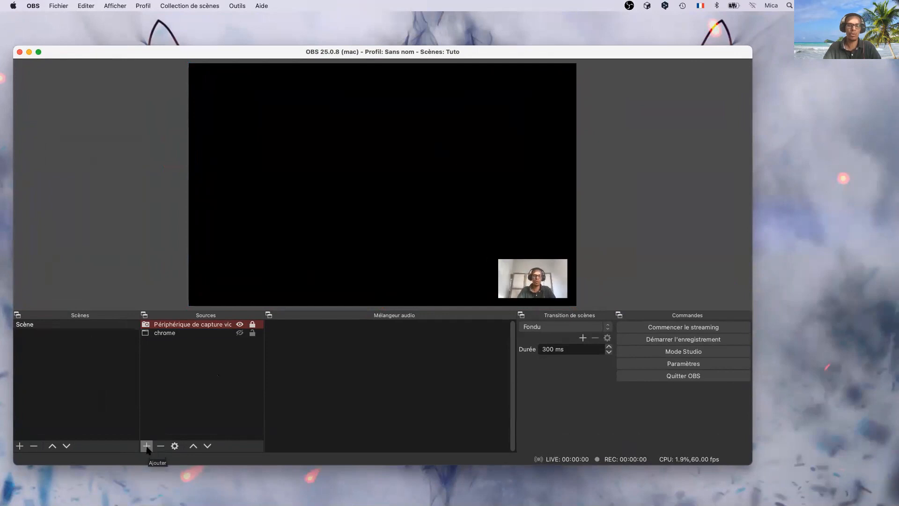
- Add a new Capture d'une Entrée Audio source that uses the RØDE NT-USB Mini as its device
{"action": "left_click", "coordinate": [146, 446]}
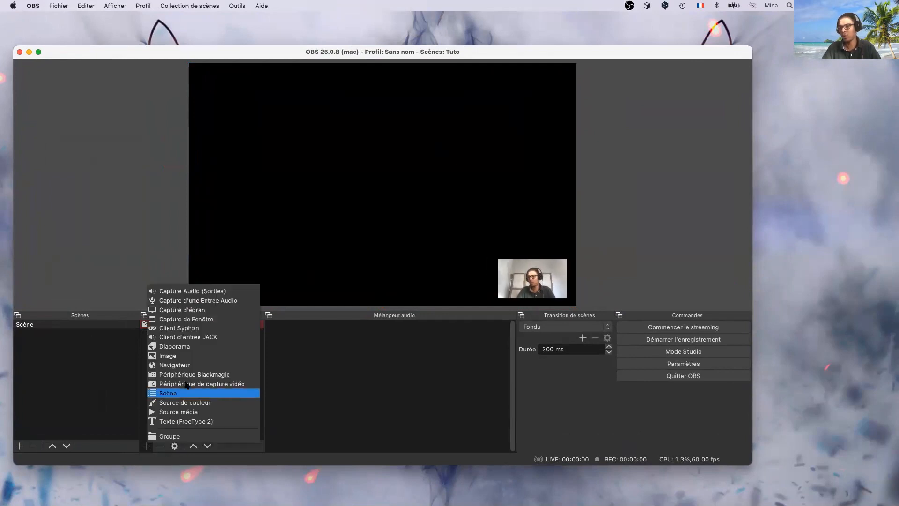
{"action": "left_click", "coordinate": [188, 291]}
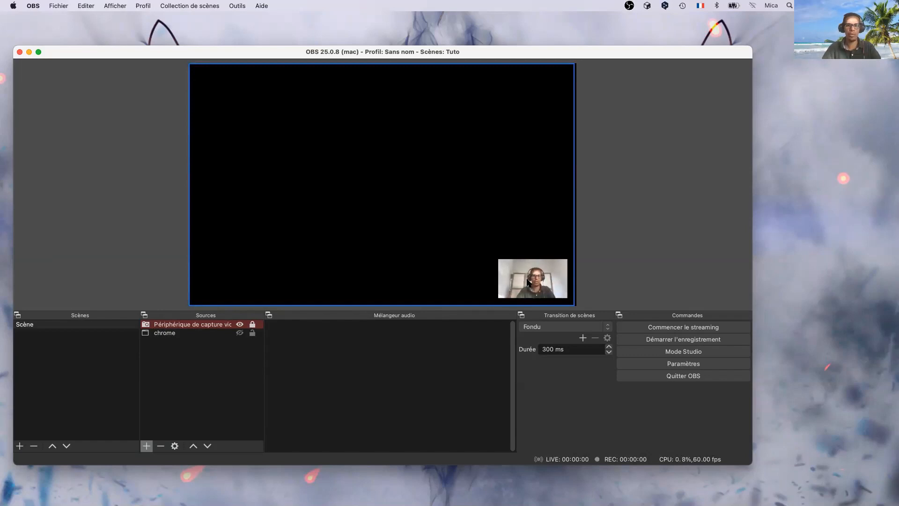
{"action": "left_click", "coordinate": [147, 446]}
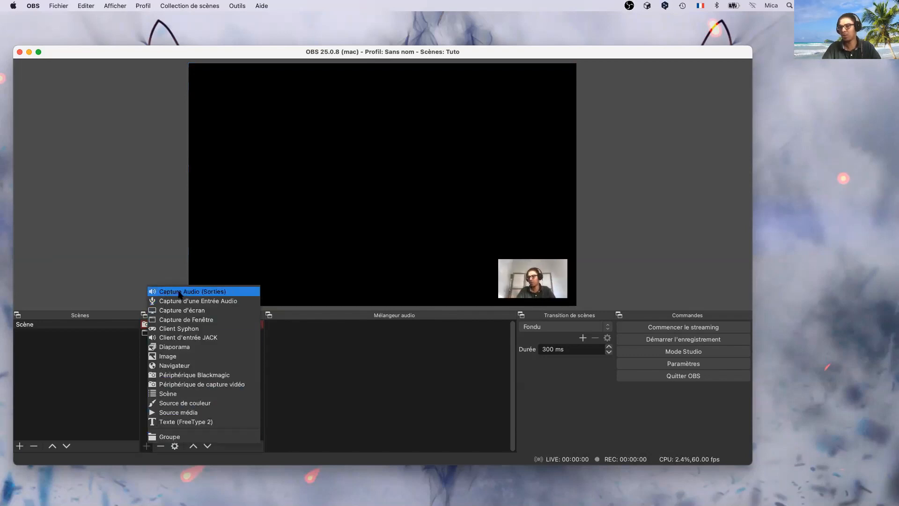
{"action": "left_click", "coordinate": [213, 302]}
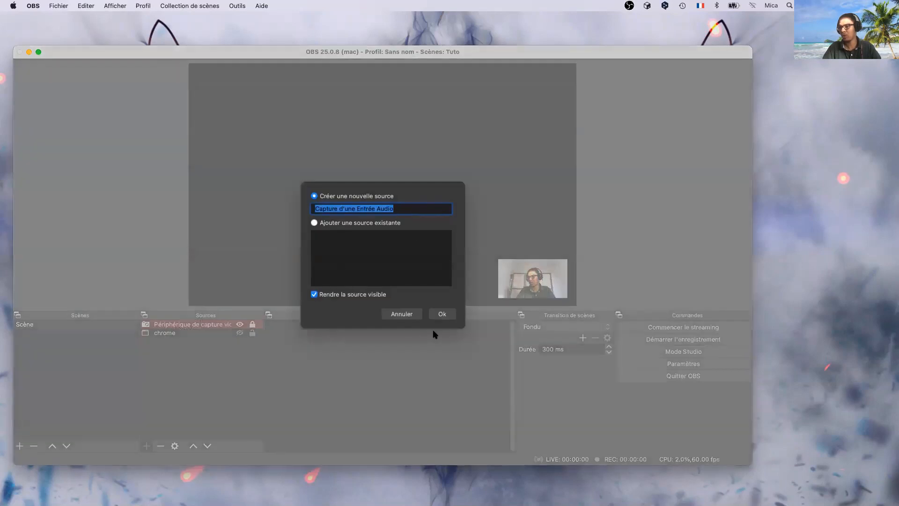
{"action": "left_click", "coordinate": [442, 314]}
{"action": "left_click", "coordinate": [271, 128]}
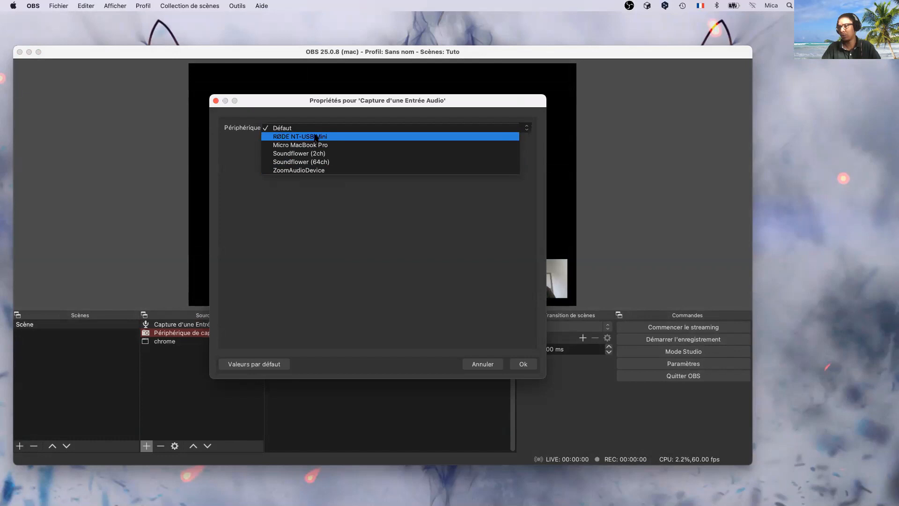
{"action": "left_click", "coordinate": [347, 138]}
{"action": "left_click", "coordinate": [523, 366]}
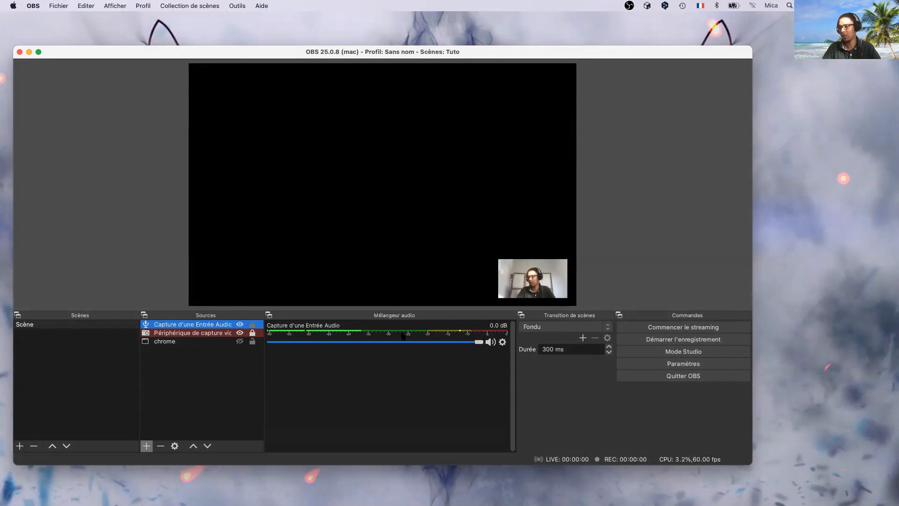
- Try different volume levels for the audio input capture, ending at -10.0 dB
{"action": "left_click", "coordinate": [368, 341]}
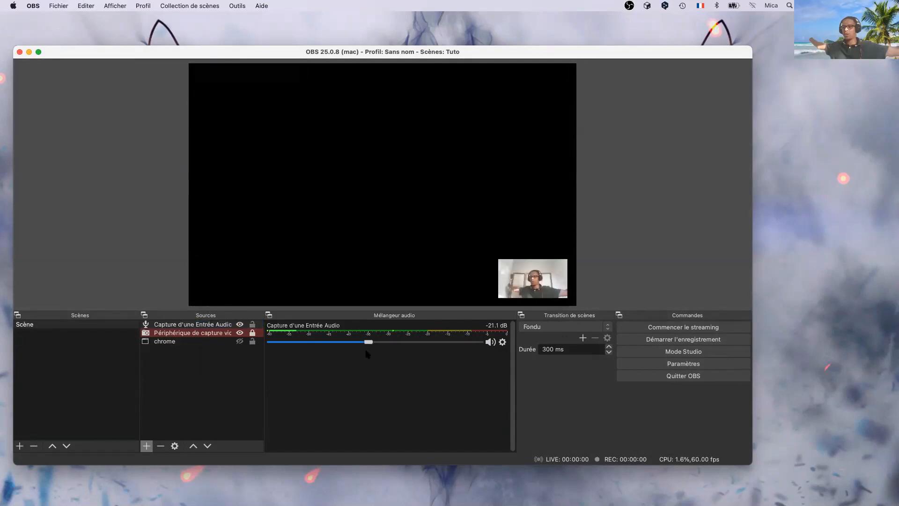
{"action": "left_click_drag", "start_coordinate": [368, 342], "coordinate": [300, 342]}
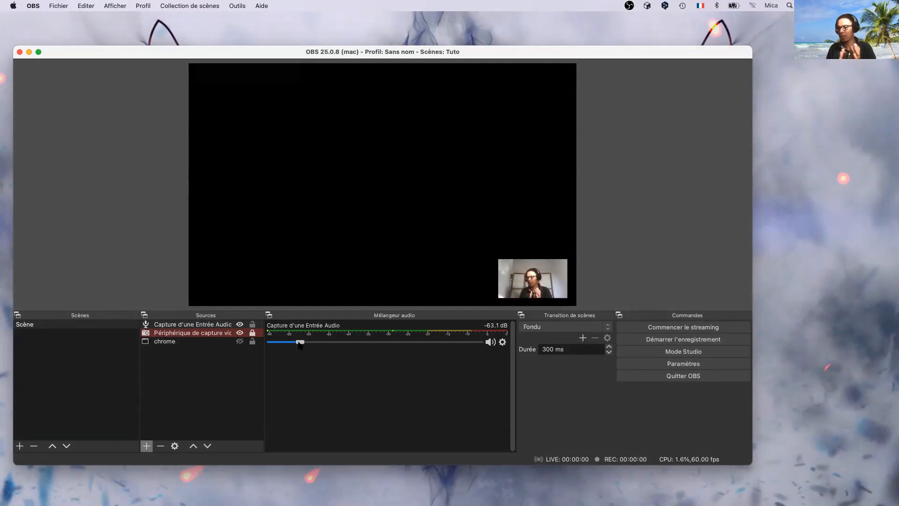
{"action": "mouse_move", "coordinate": [300, 342]}
{"action": "left_mouse_down"}
{"action": "mouse_move", "coordinate": [334, 344]}
{"action": "mouse_move", "coordinate": [318, 344]}
{"action": "left_mouse_up"}
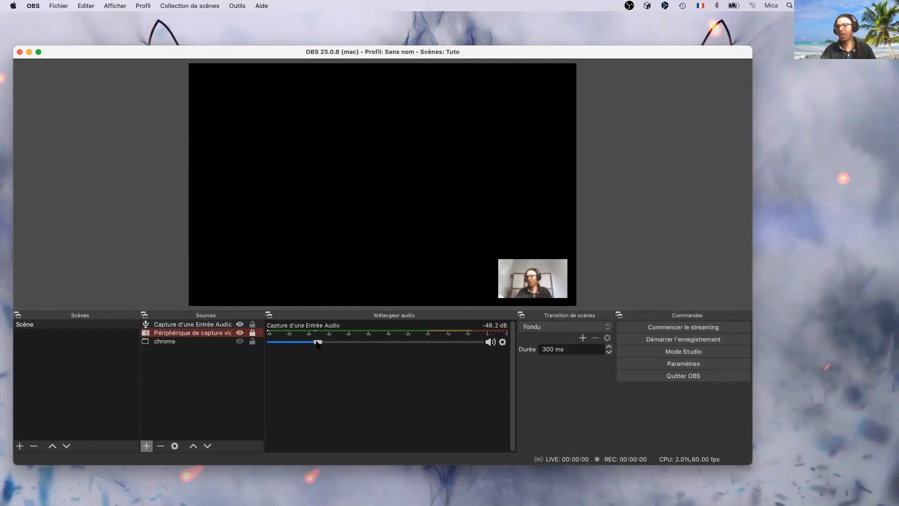
{"action": "left_click_drag", "start_coordinate": [322, 344], "coordinate": [407, 344]}
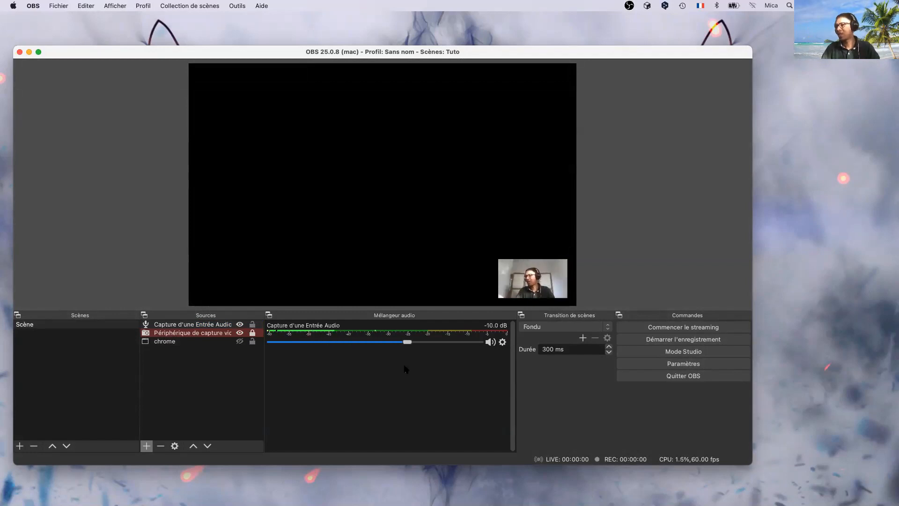
- Set the audio input capture's monitoring to Monitoring et Sortie in its advanced audio properties
{"action": "left_click", "coordinate": [502, 342]}
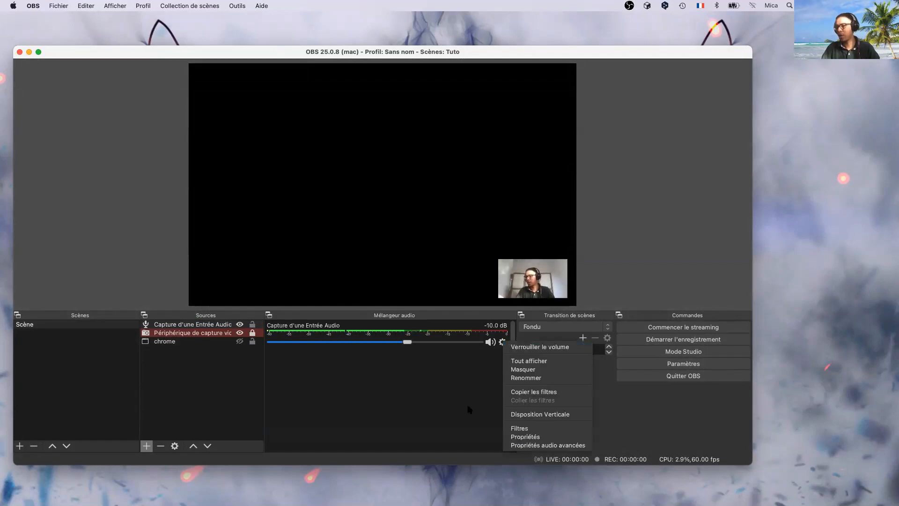
{"action": "left_click", "coordinate": [525, 444]}
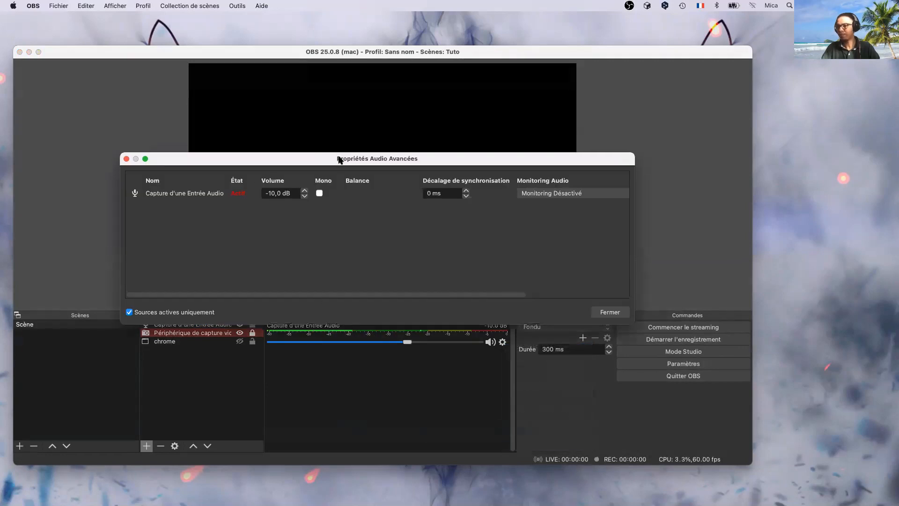
{"action": "left_click_drag", "start_coordinate": [341, 159], "coordinate": [300, 130]}
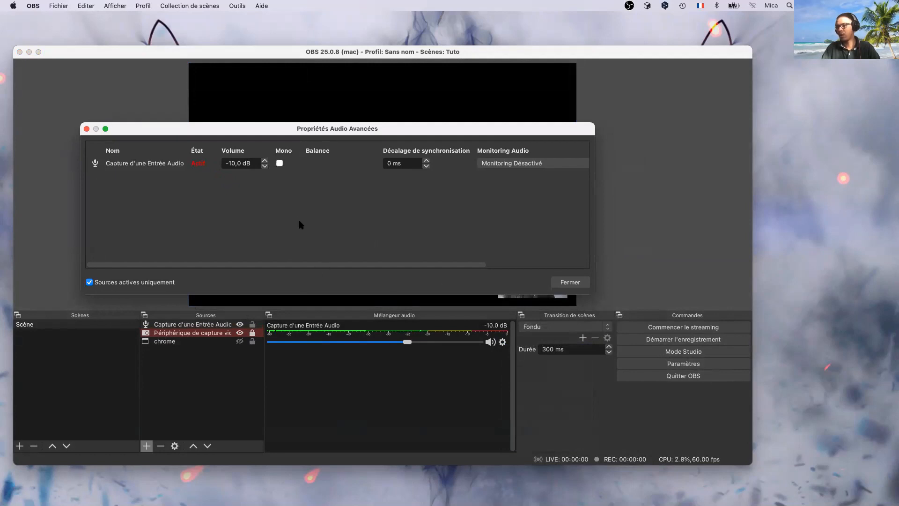
{"action": "mouse_move", "coordinate": [246, 135]}
{"action": "left_mouse_down"}
{"action": "mouse_move", "coordinate": [249, 144]}
{"action": "mouse_move", "coordinate": [259, 138]}
{"action": "left_mouse_up"}
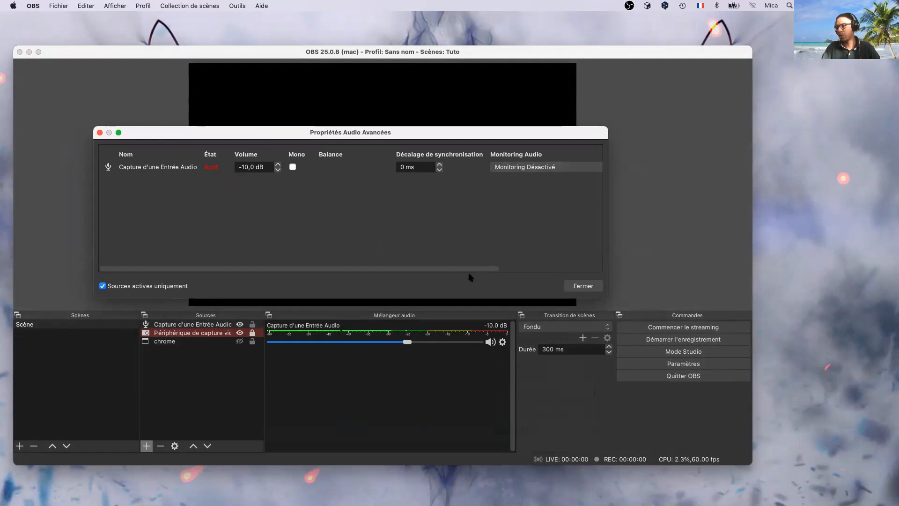
{"action": "scroll", "coordinate": [539, 234], "scroll_direction": "right", "scroll_amount": 5}
{"action": "left_click", "coordinate": [412, 168]}
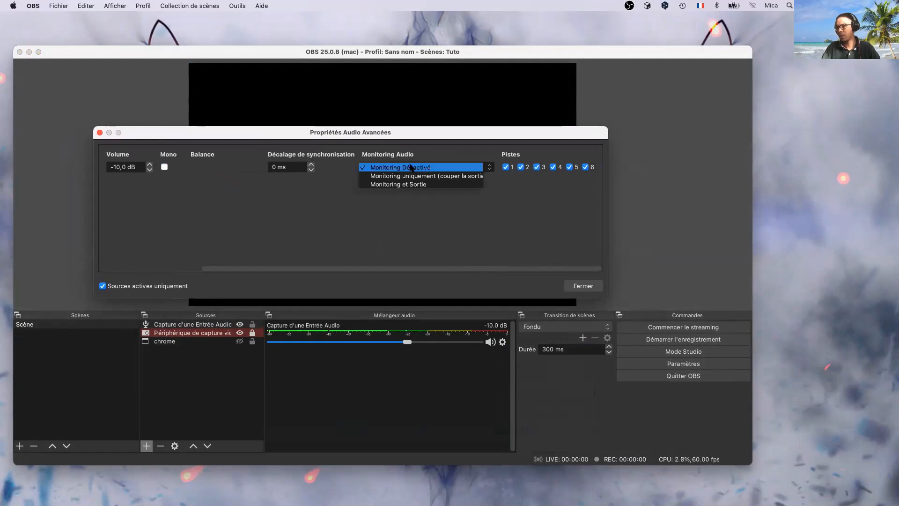
{"action": "left_click", "coordinate": [457, 185]}
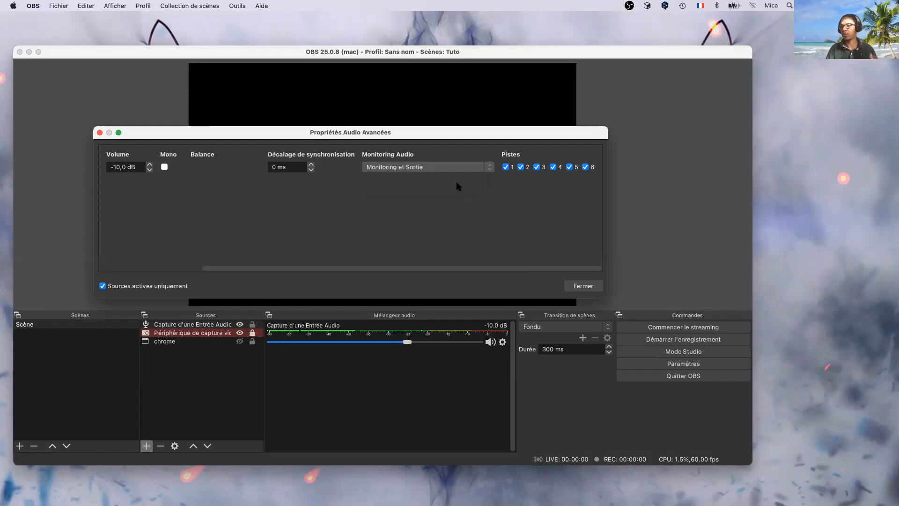
{"action": "left_click", "coordinate": [583, 285]}
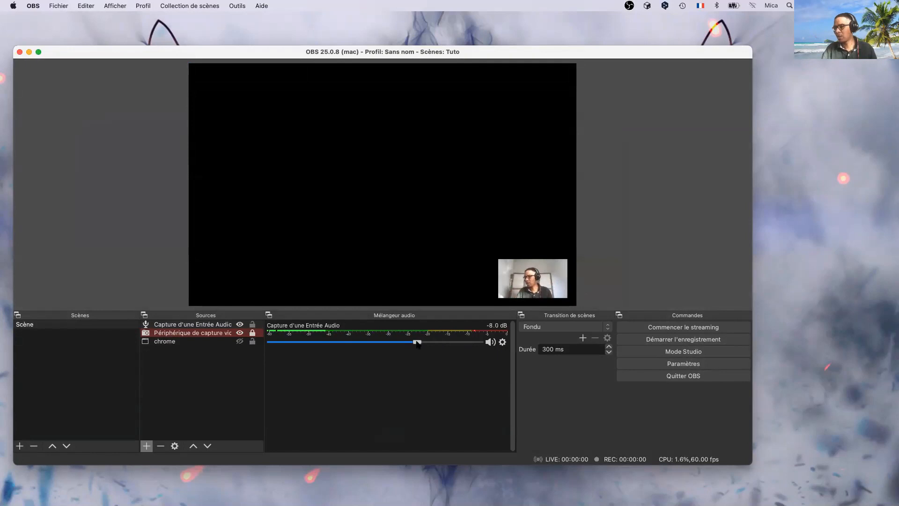
- Choose a different monitoring mode for the audio input capture and set its volume to -3.3 dB
{"action": "left_click", "coordinate": [502, 342]}
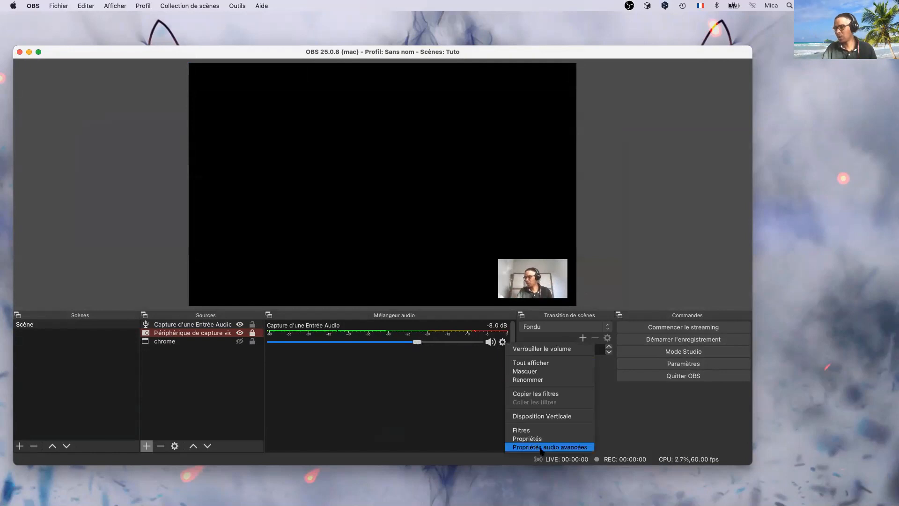
{"action": "left_click", "coordinate": [534, 452]}
{"action": "left_click", "coordinate": [557, 196]}
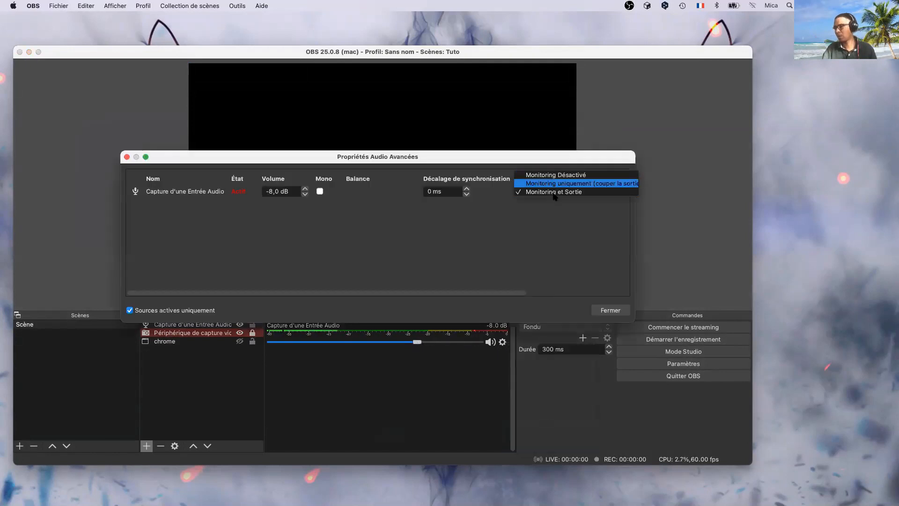
{"action": "left_click", "coordinate": [557, 182]}
{"action": "left_click", "coordinate": [610, 313]}
{"action": "left_click", "coordinate": [447, 342]}
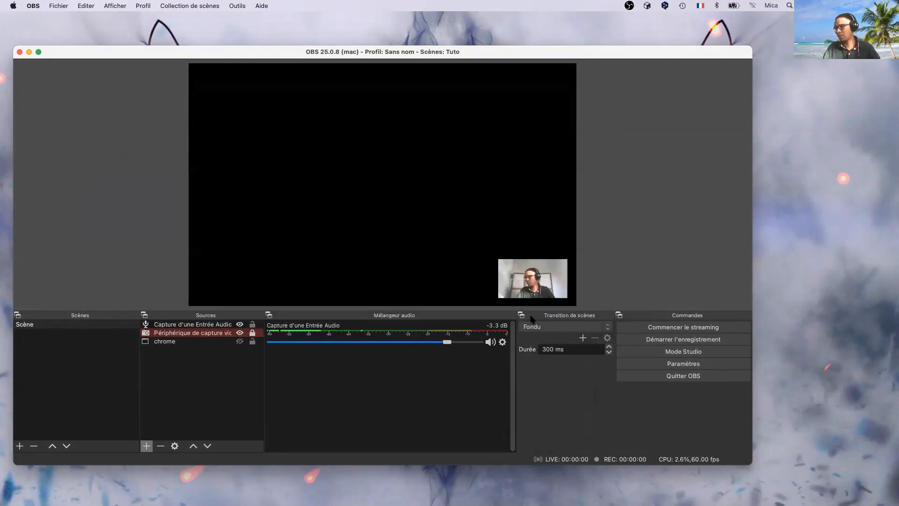
- Switch the audio mixer to the vertical layout
{"action": "right_click", "coordinate": [409, 398]}
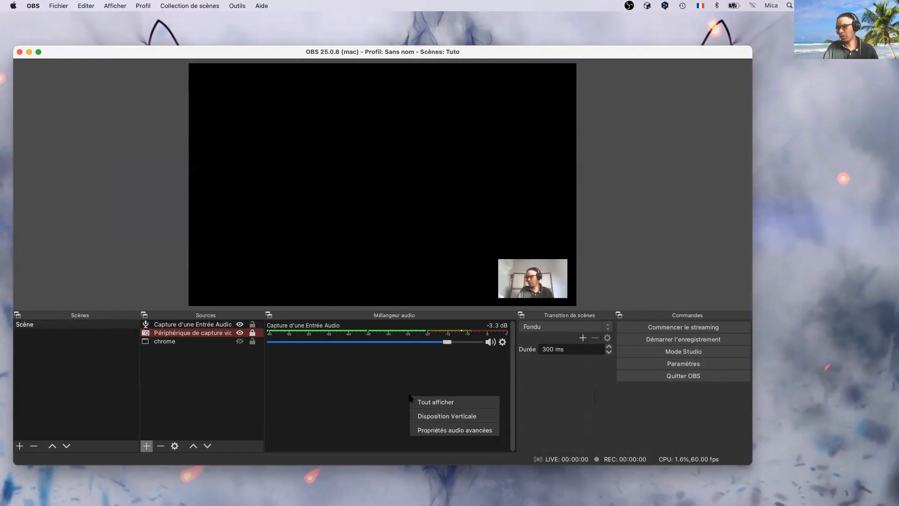
{"action": "right_click", "coordinate": [391, 378]}
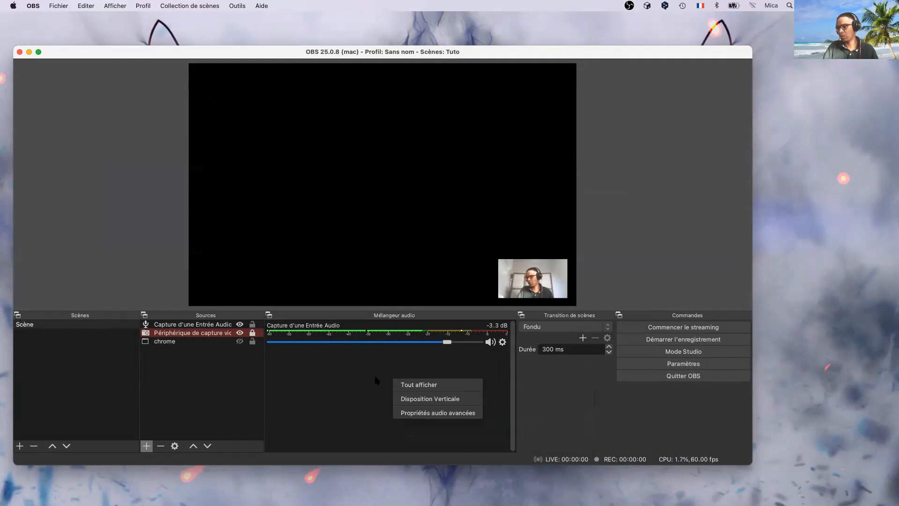
{"action": "left_click", "coordinate": [439, 399]}
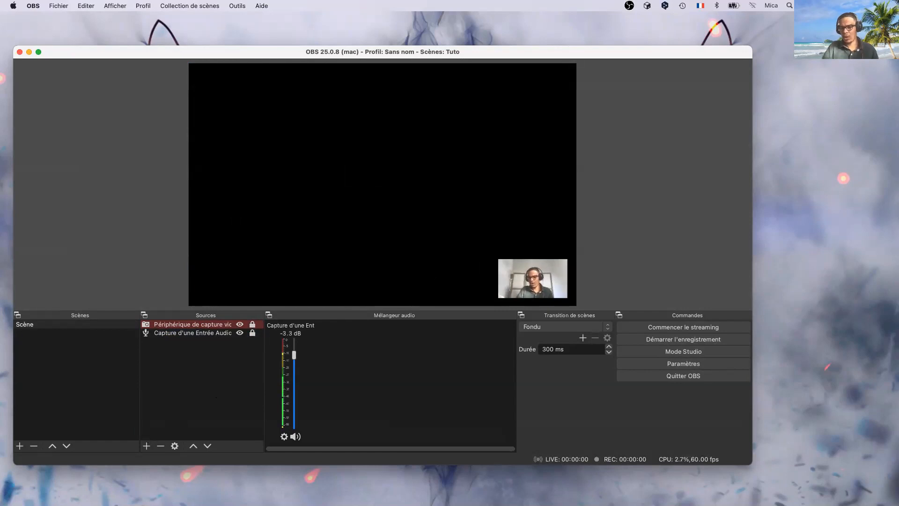
- Add a new media source to the scene, keeping the proposed name Source média and its visibility enabled
{"action": "left_click", "coordinate": [146, 445]}
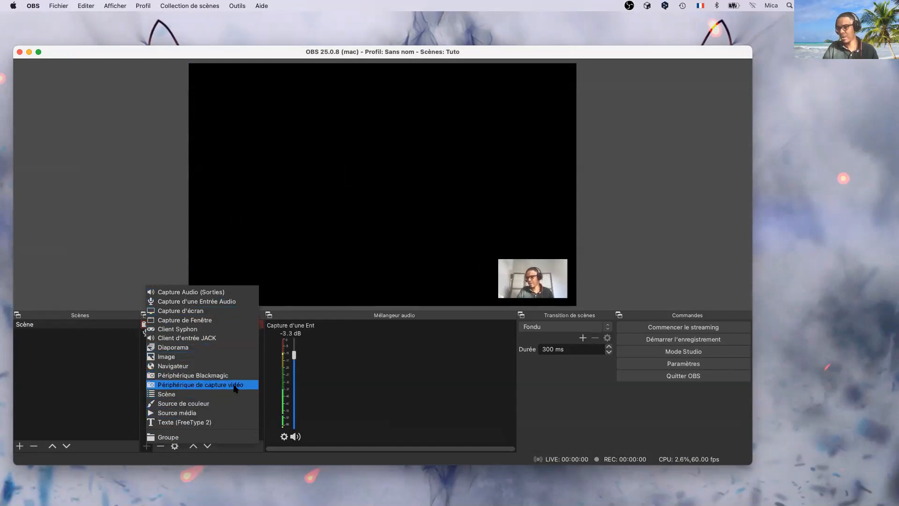
{"action": "left_click", "coordinate": [202, 415]}
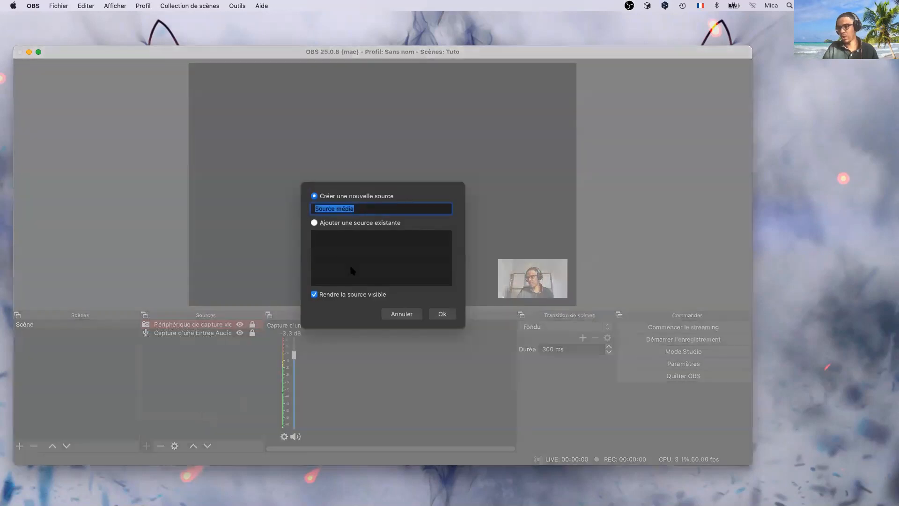
{"action": "left_click", "coordinate": [443, 315]}
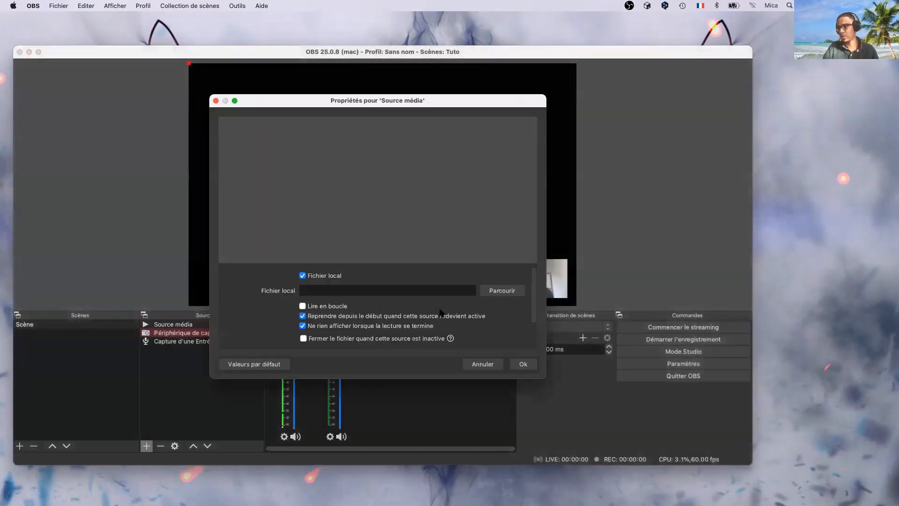
- Load the local file intro.mov from the Desktop's livre mica folder into the media source and accept its properties
{"action": "left_click", "coordinate": [505, 290]}
{"action": "left_click", "coordinate": [491, 175]}
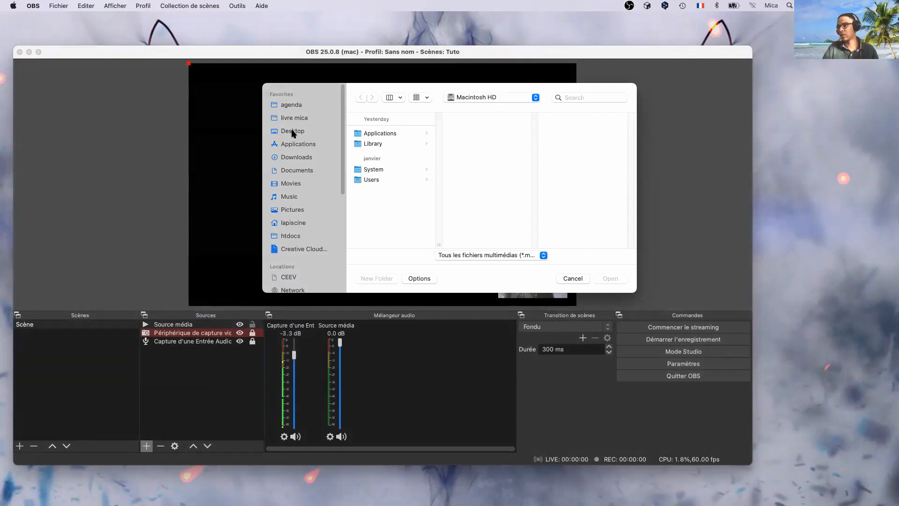
{"action": "left_click", "coordinate": [292, 132]}
{"action": "left_click", "coordinate": [482, 179]}
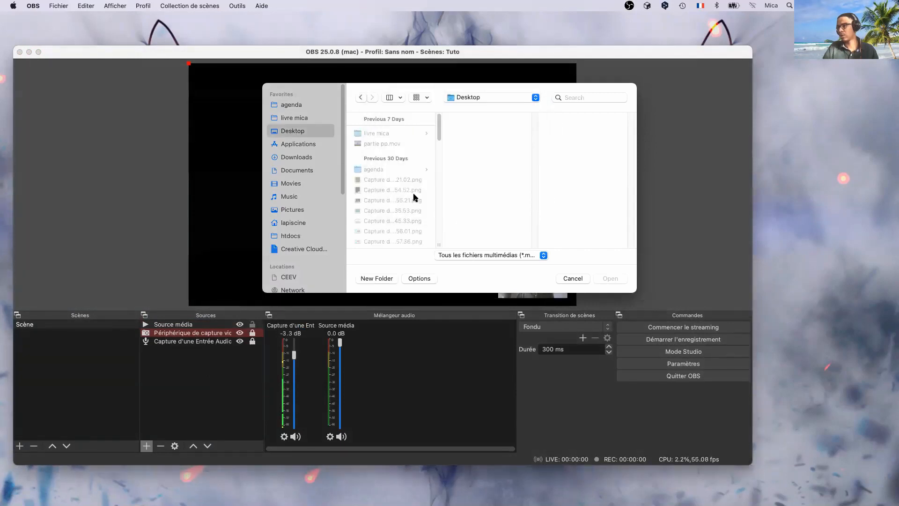
{"action": "left_click", "coordinate": [462, 216]}
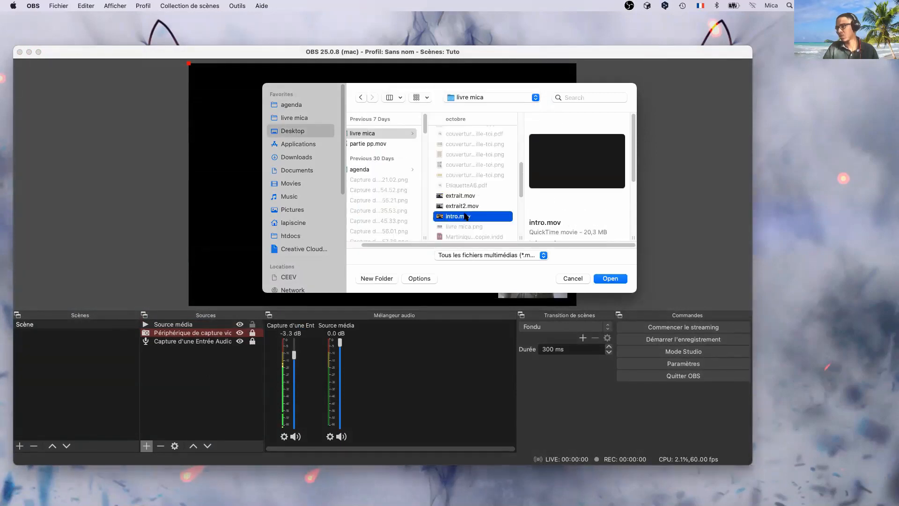
{"action": "left_click", "coordinate": [606, 280]}
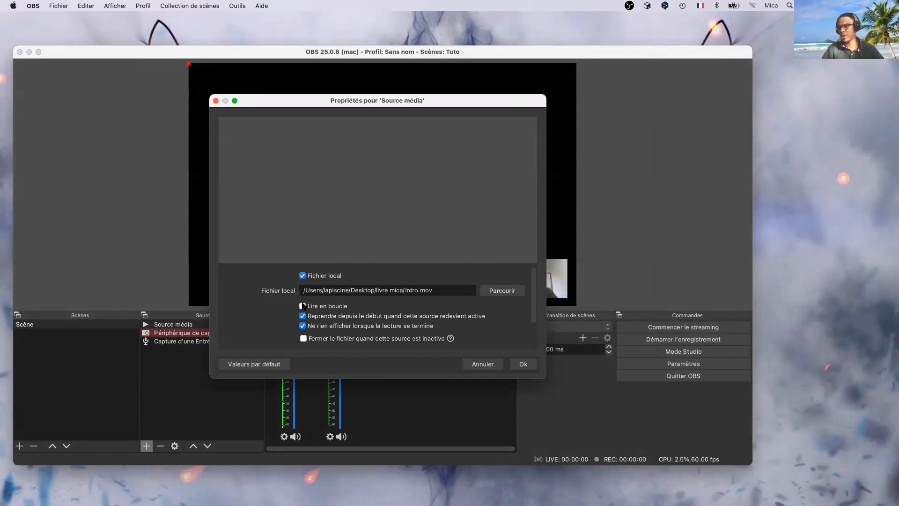
{"action": "left_click", "coordinate": [523, 364]}
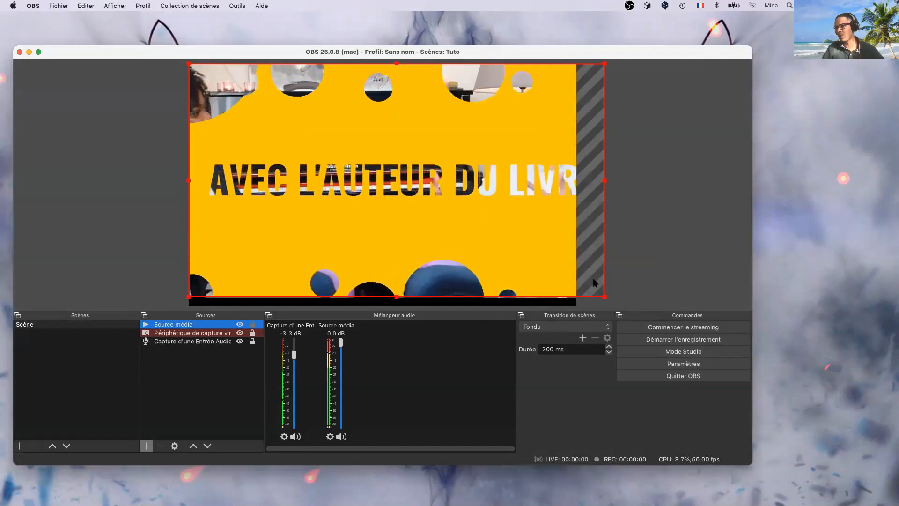
- Shrink the intro video in the preview to the canvas width and centre it vertically within the canvas
{"action": "left_click", "coordinate": [515, 269]}
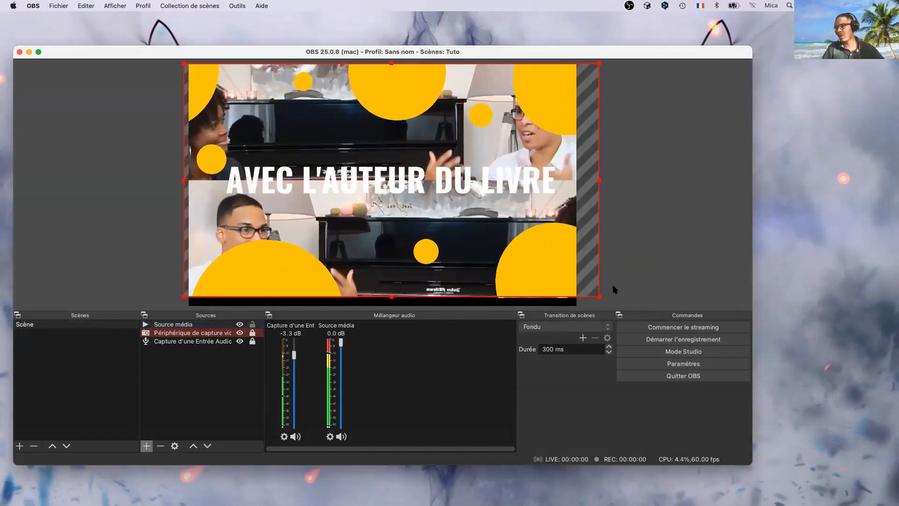
{"action": "left_click_drag", "start_coordinate": [599, 296], "coordinate": [577, 285]}
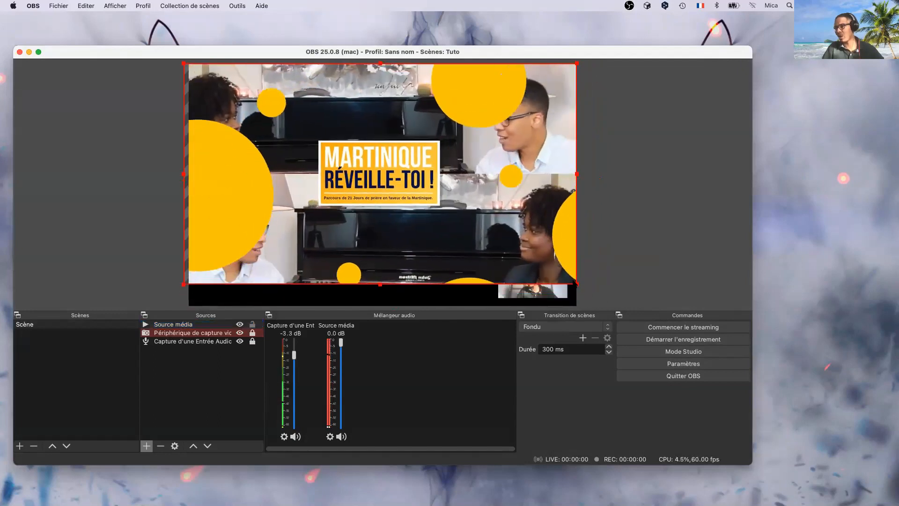
{"action": "left_click_drag", "start_coordinate": [179, 289], "coordinate": [184, 287]}
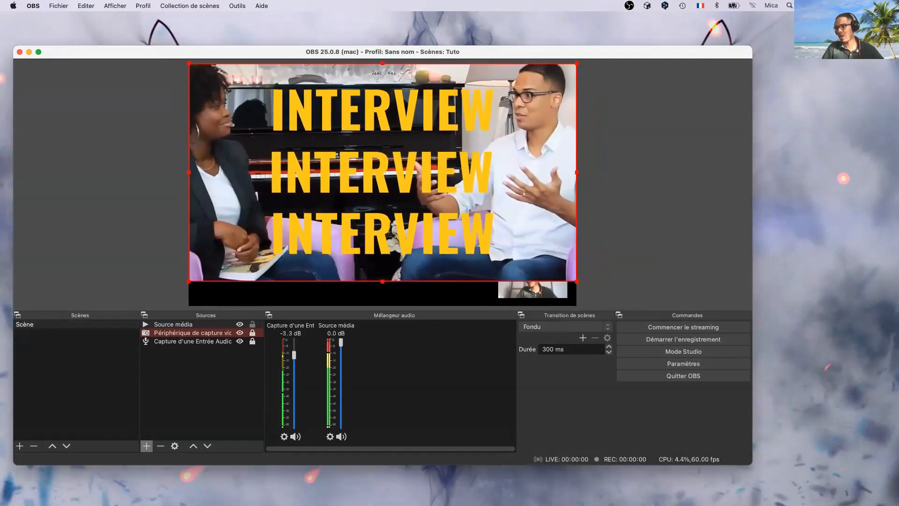
{"action": "left_click", "coordinate": [620, 213]}
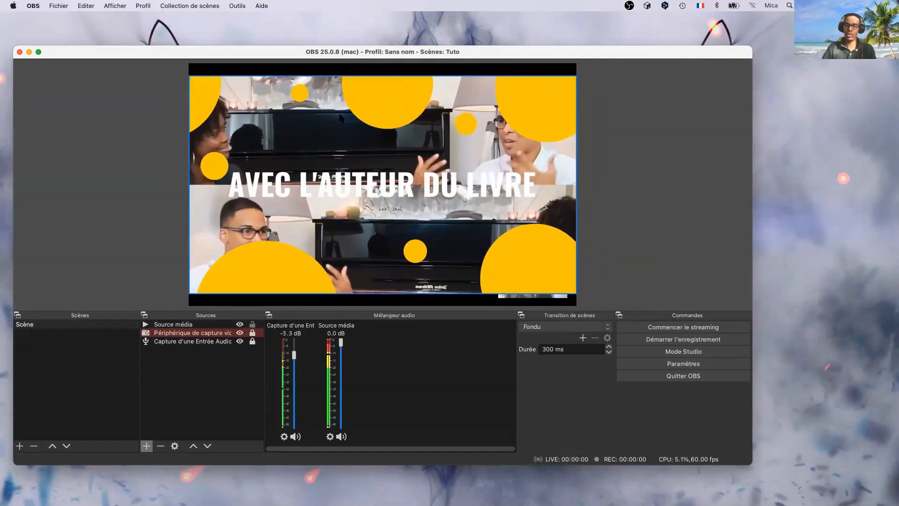
- Apply the Adapter à l'écran transform to the intro video
{"action": "left_click", "coordinate": [521, 255]}
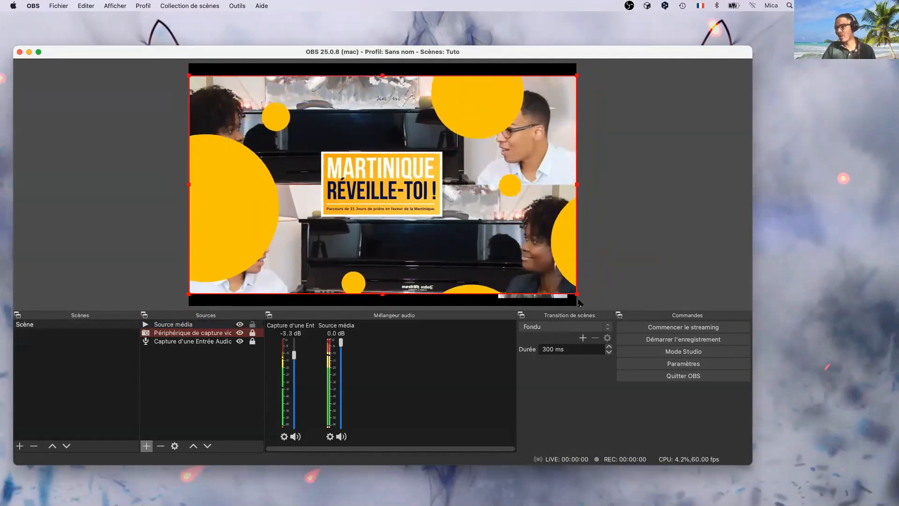
{"action": "right_click", "coordinate": [473, 254]}
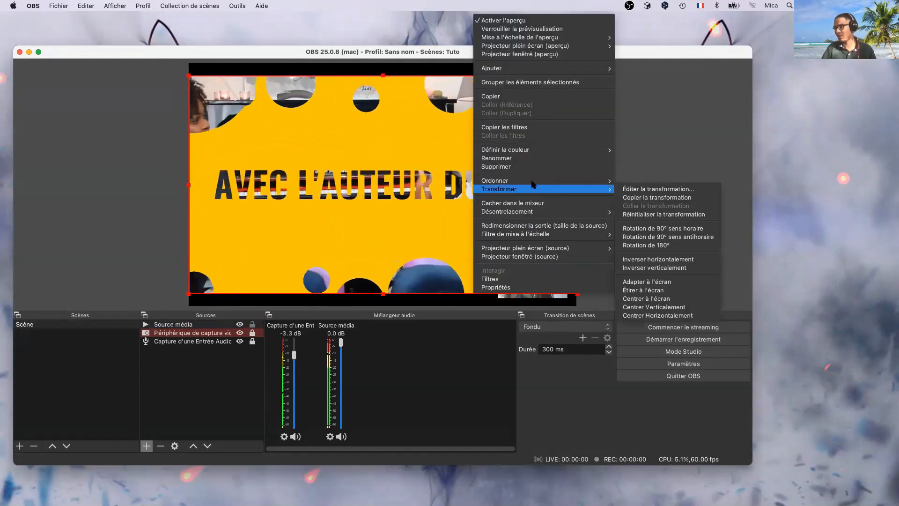
{"action": "mouse_move", "coordinate": [517, 70]}
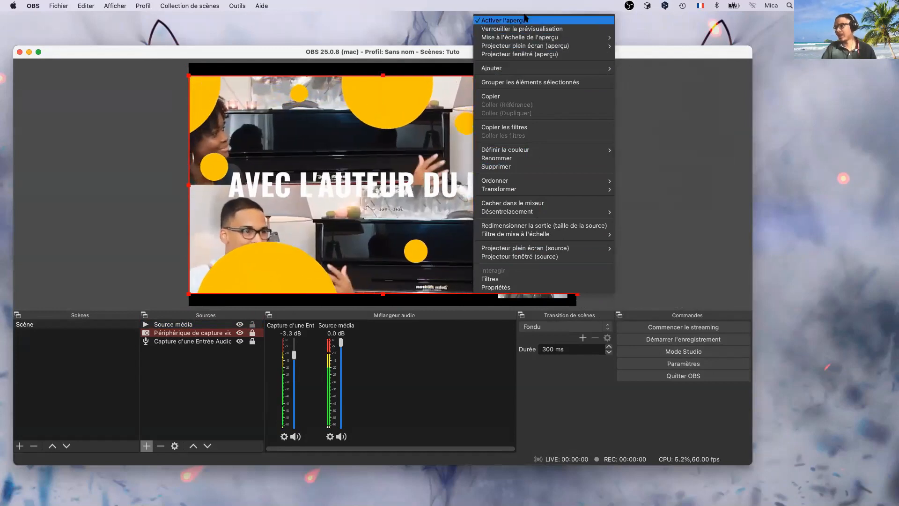
{"action": "mouse_move", "coordinate": [515, 190]}
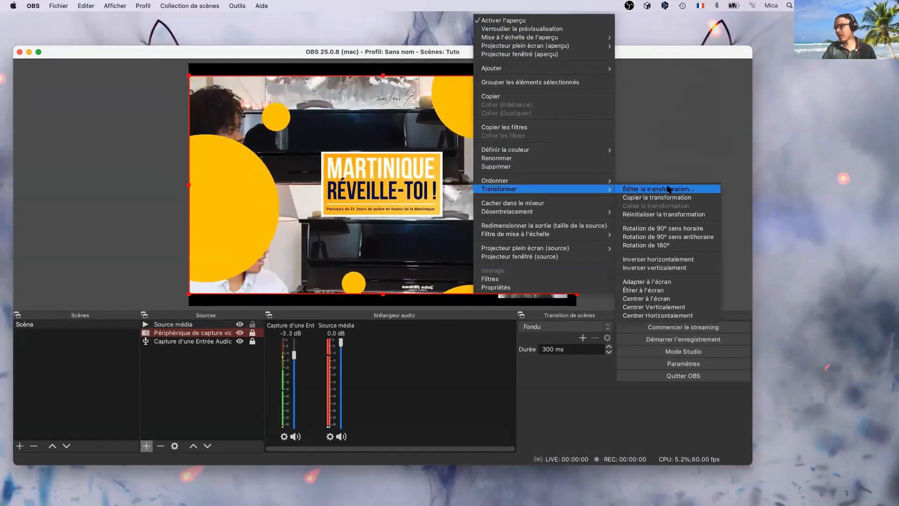
{"action": "left_click", "coordinate": [679, 282]}
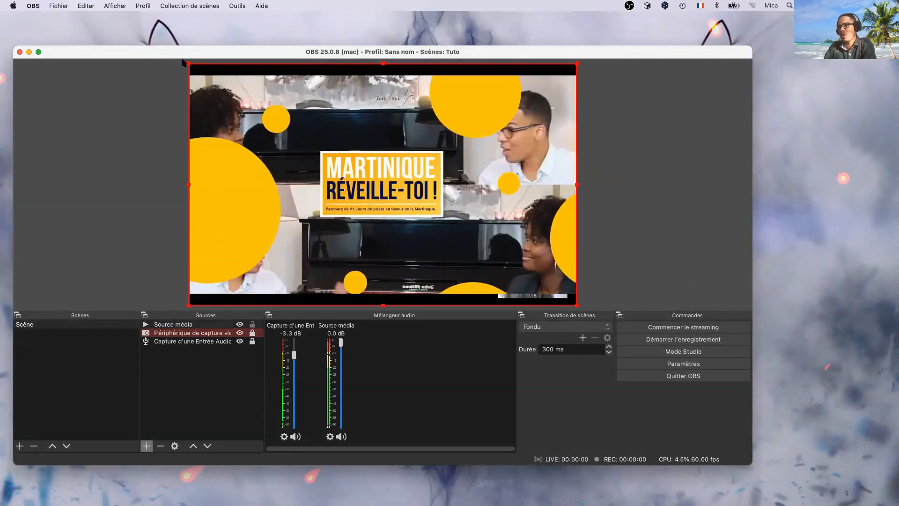
- Enlarge the intro video beyond the canvas edges to fill the frame, leaving the media source's volume at 0.0 dB
{"action": "left_click_drag", "start_coordinate": [189, 64], "coordinate": [166, 52]}
{"action": "left_click_drag", "start_coordinate": [575, 305], "coordinate": [595, 320]}
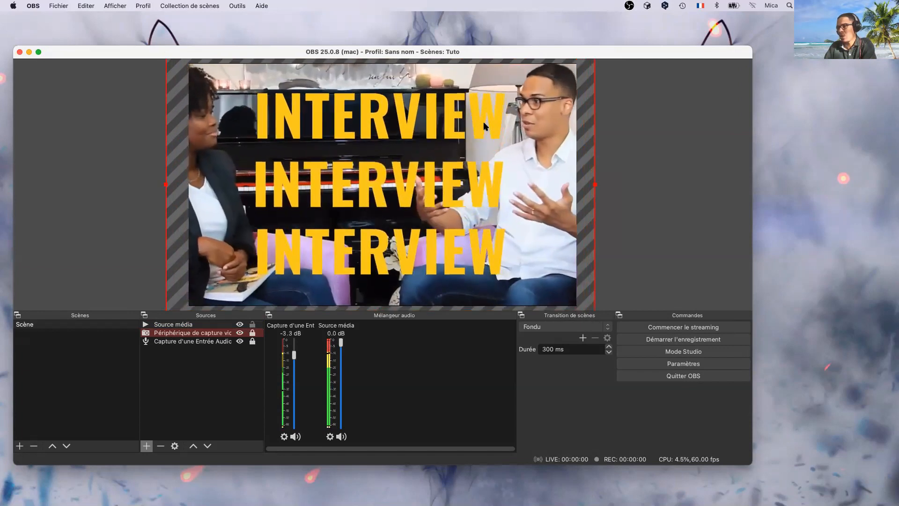
{"action": "left_click", "coordinate": [627, 192]}
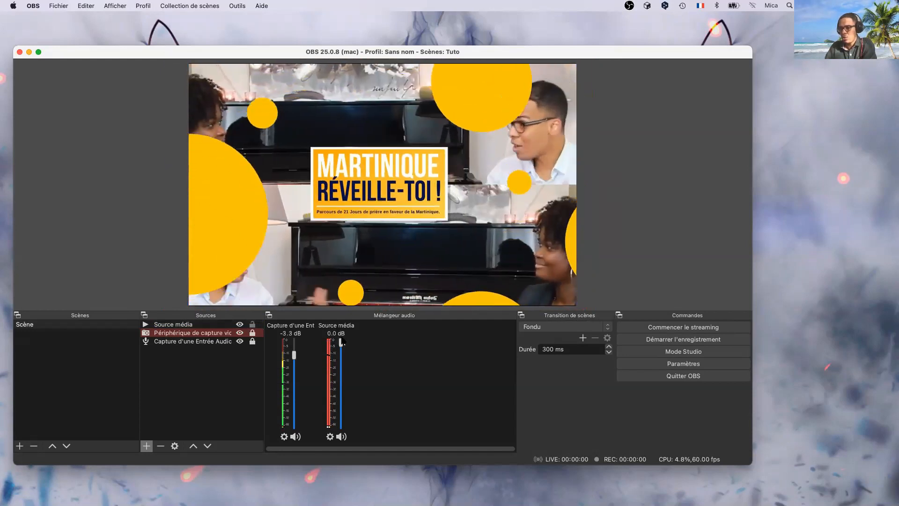
{"action": "left_click_drag", "start_coordinate": [341, 343], "coordinate": [341, 341]}
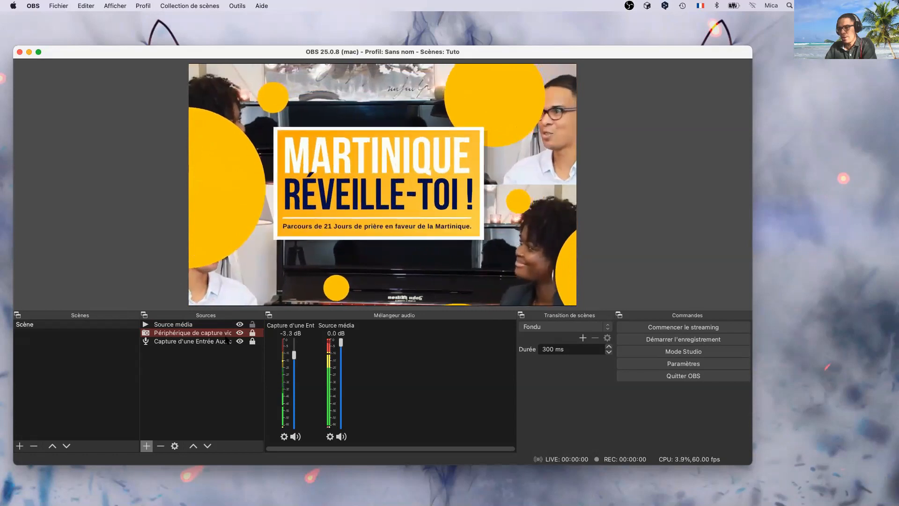
- Move the media source to the end of the source list, below the webcam, and make it visible
{"action": "left_click_drag", "start_coordinate": [174, 325], "coordinate": [178, 346]}
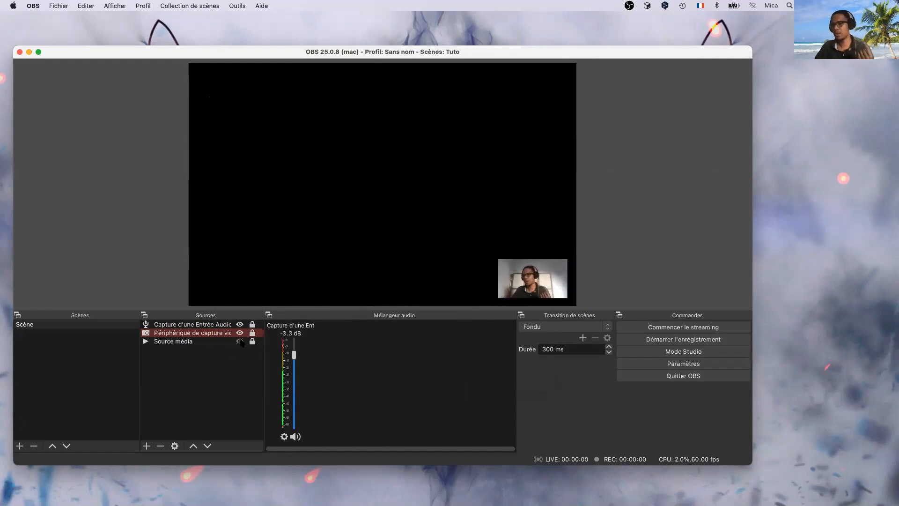
{"action": "left_click", "coordinate": [239, 341]}
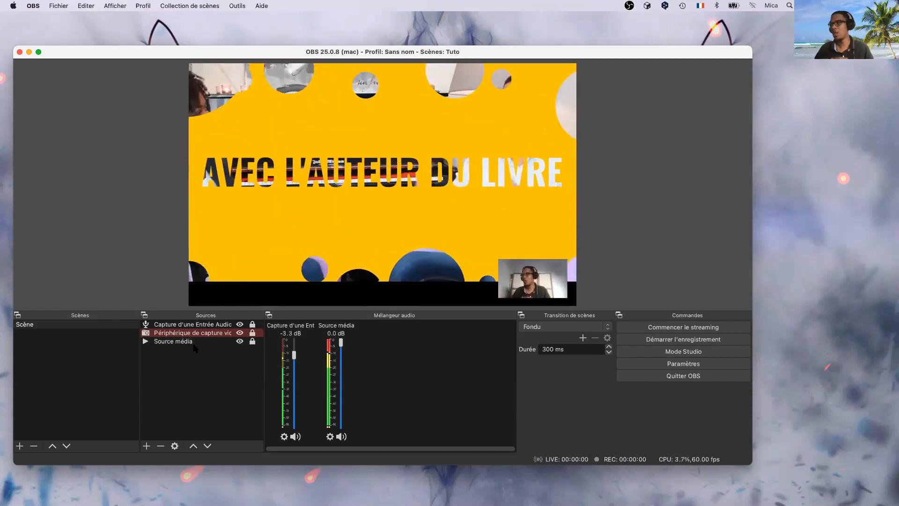
- Add a new Texte (FreeType 2) source to the scene with the proposed name Texte (FreeType 2) 2
{"action": "right_click", "coordinate": [219, 384]}
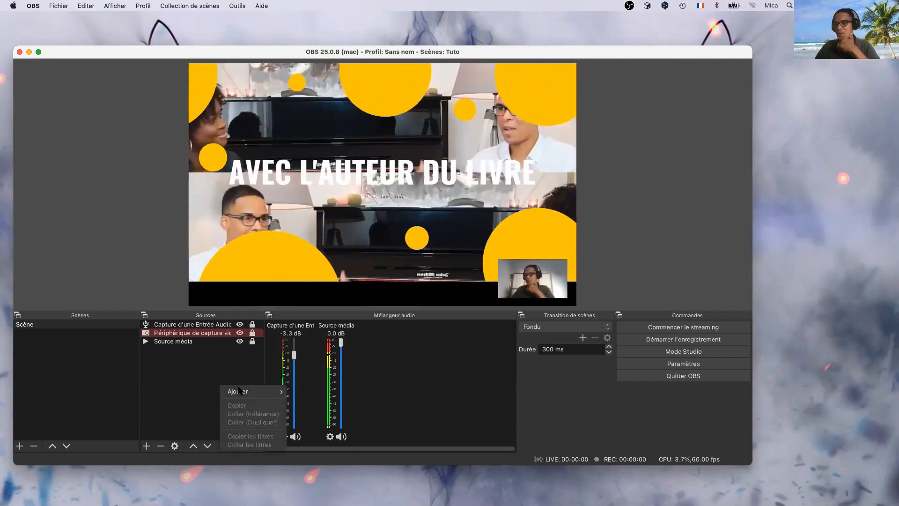
{"action": "left_click", "coordinate": [191, 411]}
{"action": "left_click", "coordinate": [146, 446]}
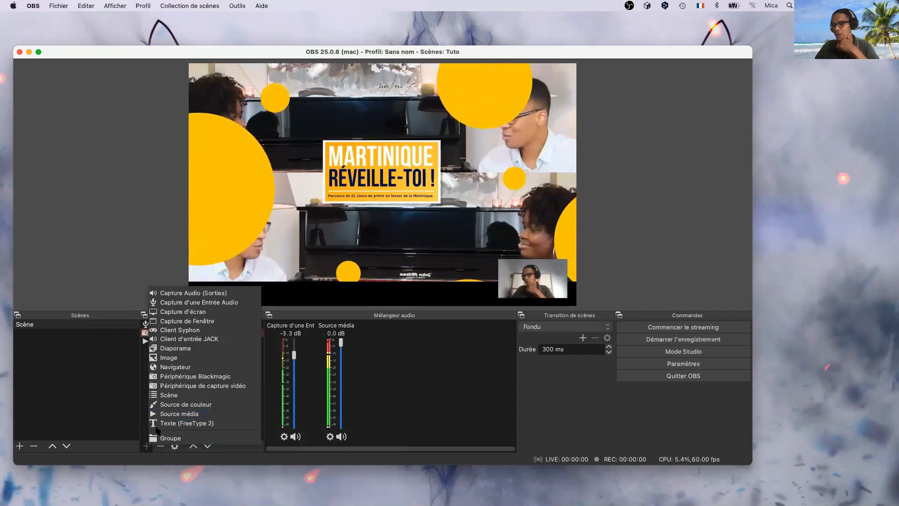
{"action": "left_click", "coordinate": [170, 424]}
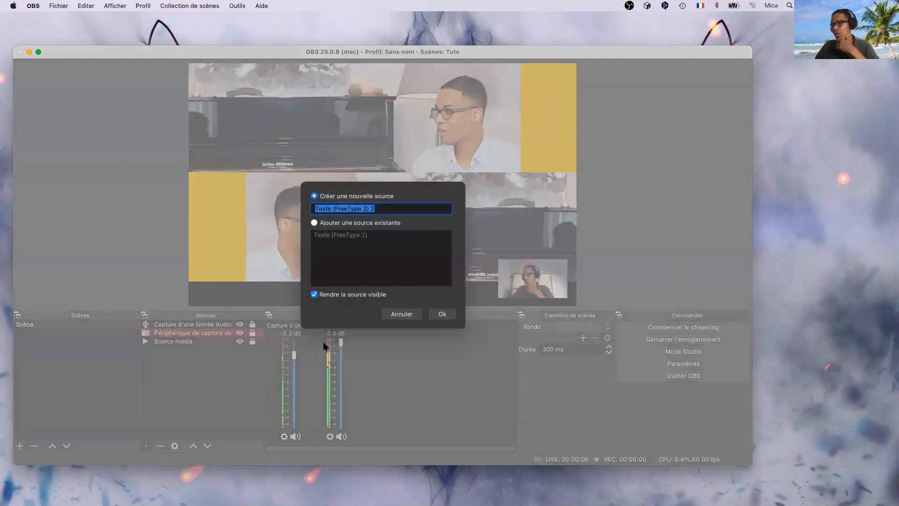
{"action": "left_click", "coordinate": [442, 314]}
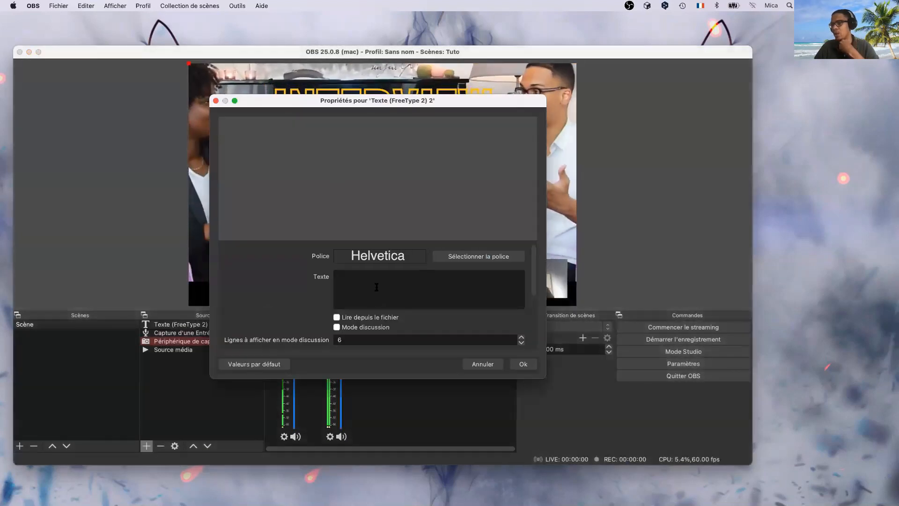
- Paste the copied contact line with phone number, e-mail and website addresses as the text source's content
{"action": "right_click", "coordinate": [372, 282]}
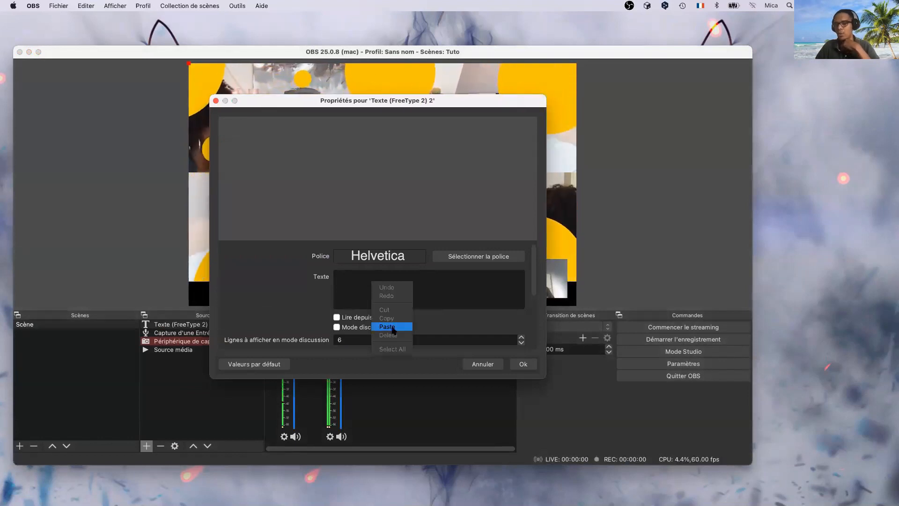
{"action": "left_click", "coordinate": [387, 327]}
{"action": "scroll", "coordinate": [373, 300], "scroll_direction": "down", "scroll_amount": 3}
{"action": "scroll", "coordinate": [372, 299], "scroll_direction": "up", "scroll_amount": 3}
- Set the text source's font to Helvetica Regular at size 48
{"action": "left_click", "coordinate": [478, 256]}
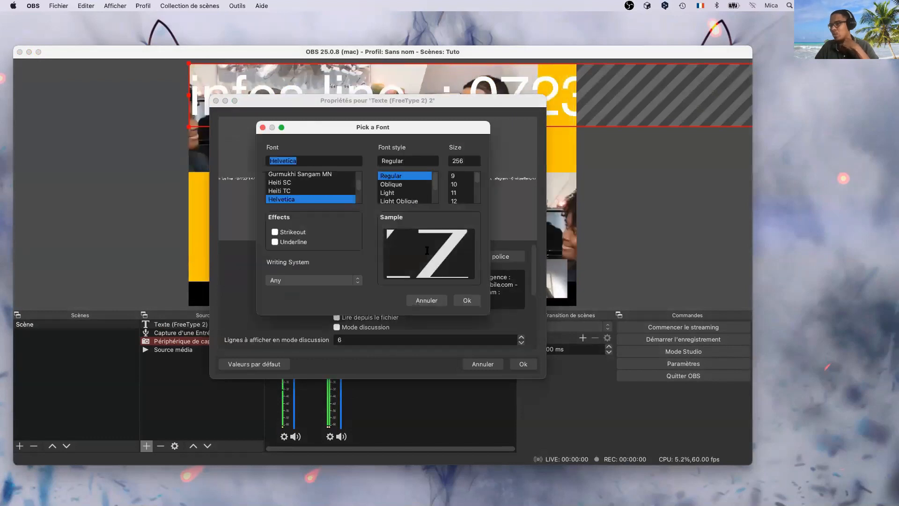
{"action": "scroll", "coordinate": [455, 180], "scroll_direction": "down", "scroll_amount": 4}
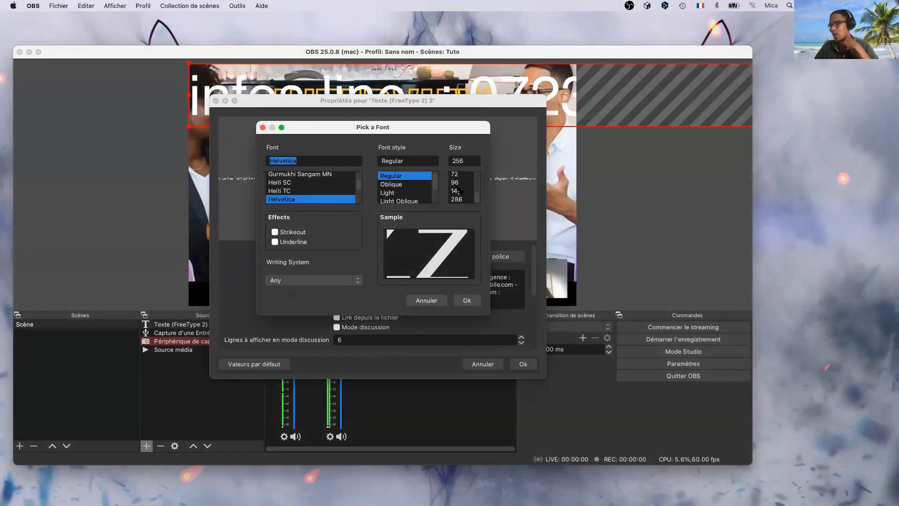
{"action": "left_click", "coordinate": [461, 184]}
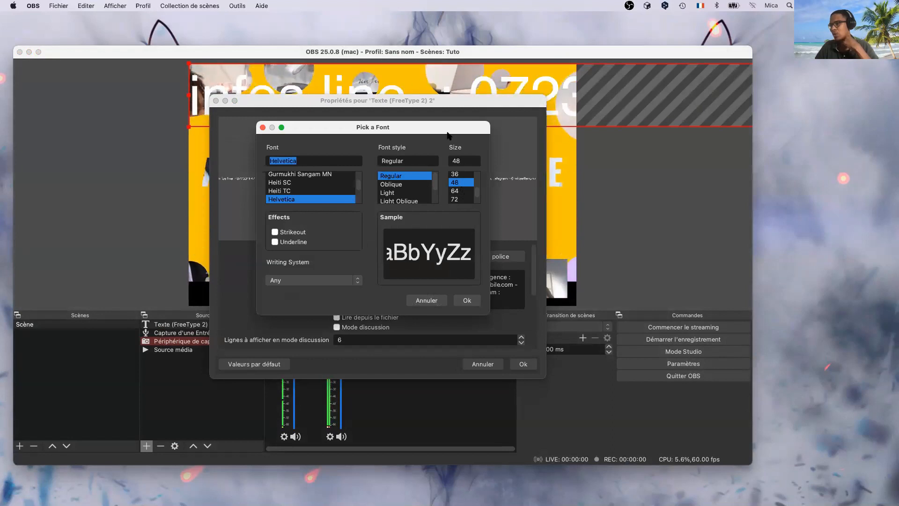
{"action": "left_click", "coordinate": [467, 301]}
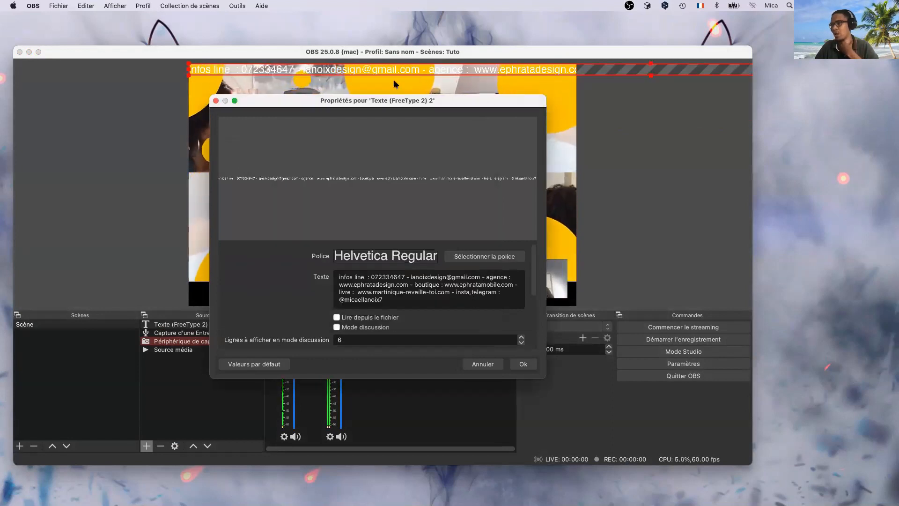
- Accept the text properties and place the contact line along the lower edge of the canvas
{"action": "left_click", "coordinate": [522, 362]}
{"action": "left_click_drag", "start_coordinate": [335, 71], "coordinate": [338, 295]}
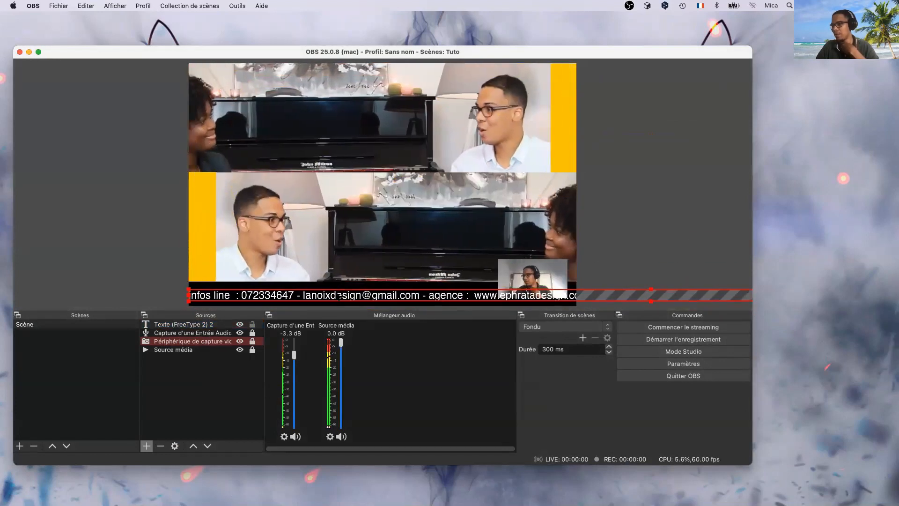
{"action": "left_click", "coordinate": [629, 215]}
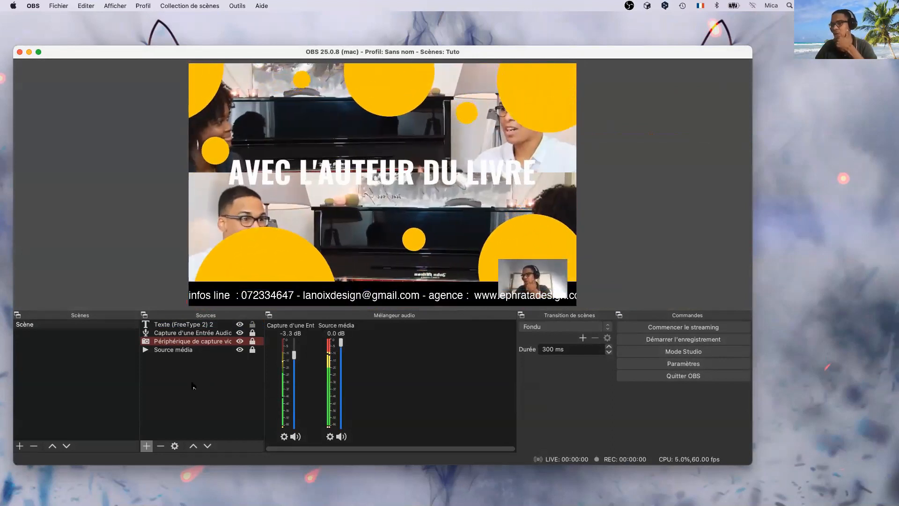
- Add a Défilement (scroll) effect filter with its proposed name to the Texte (FreeType 2) 2 source
{"action": "left_click", "coordinate": [173, 324]}
{"action": "right_click", "coordinate": [181, 324]}
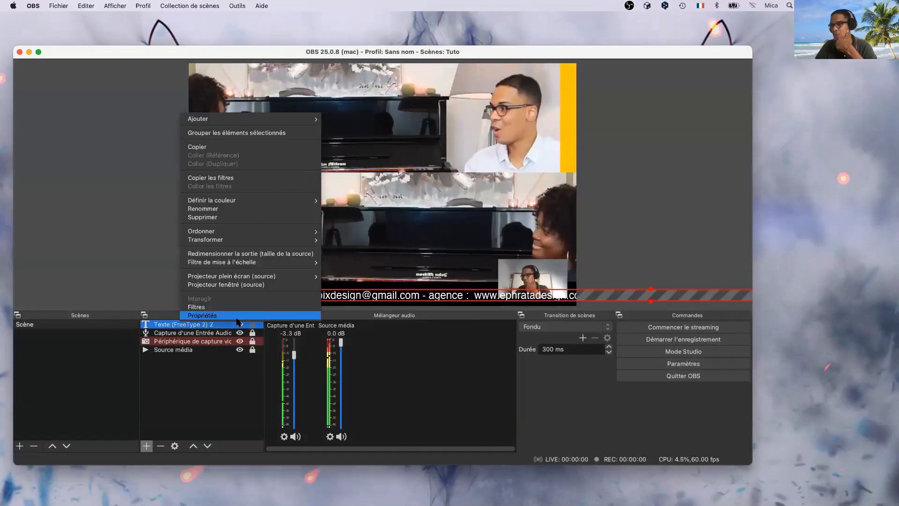
{"action": "left_click", "coordinate": [215, 307]}
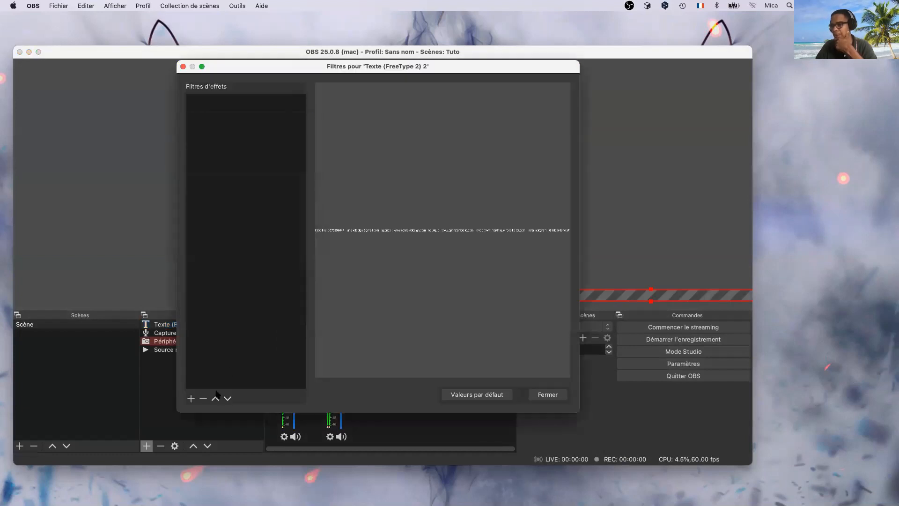
{"action": "left_click", "coordinate": [191, 398]}
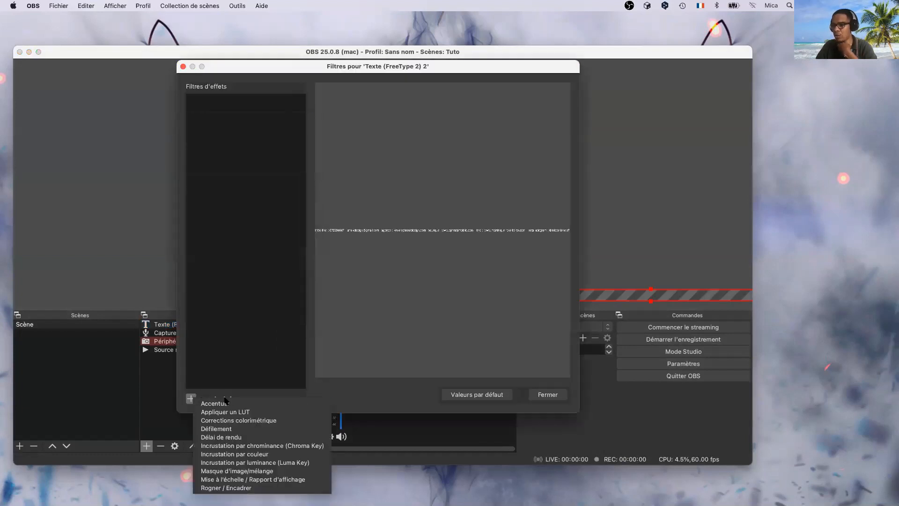
{"action": "left_click", "coordinate": [243, 429]}
{"action": "left_click", "coordinate": [404, 251]}
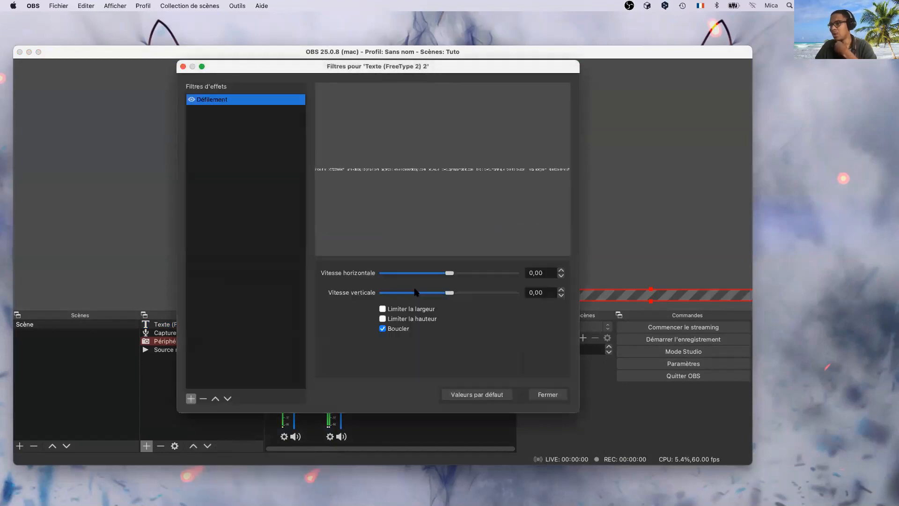
- Try horizontal scrolling speeds of 95 and 99 on the contact text's Défilement filter and close the filters window
{"action": "left_click_drag", "start_coordinate": [395, 73], "coordinate": [207, 146]}
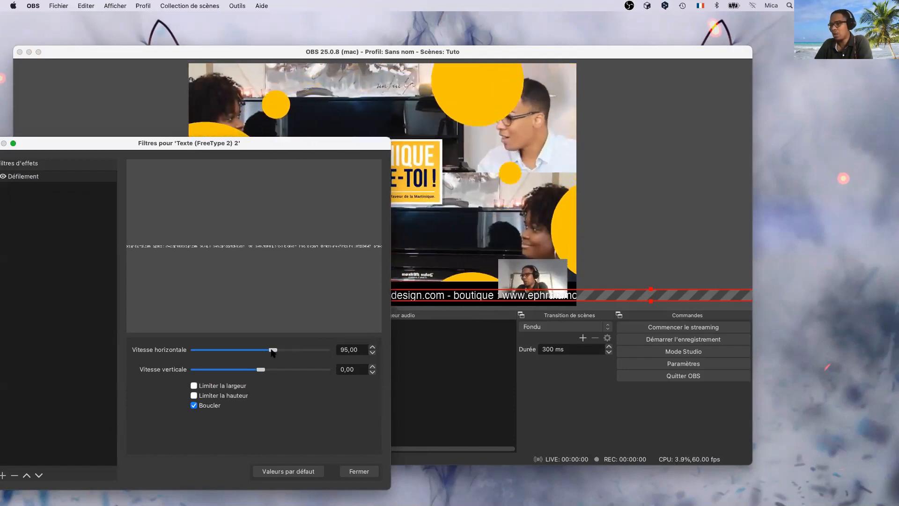
{"action": "left_click_drag", "start_coordinate": [265, 147], "coordinate": [311, 388]}
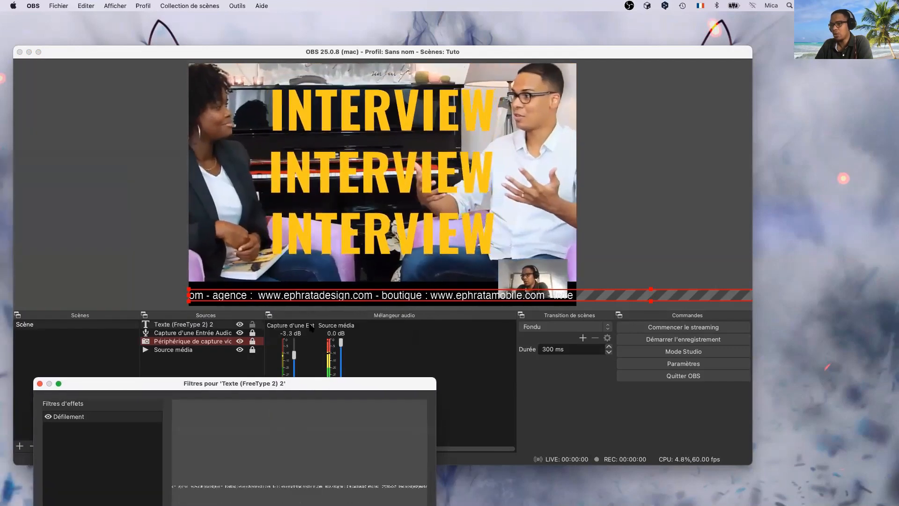
{"action": "left_click_drag", "start_coordinate": [311, 328], "coordinate": [288, 204]}
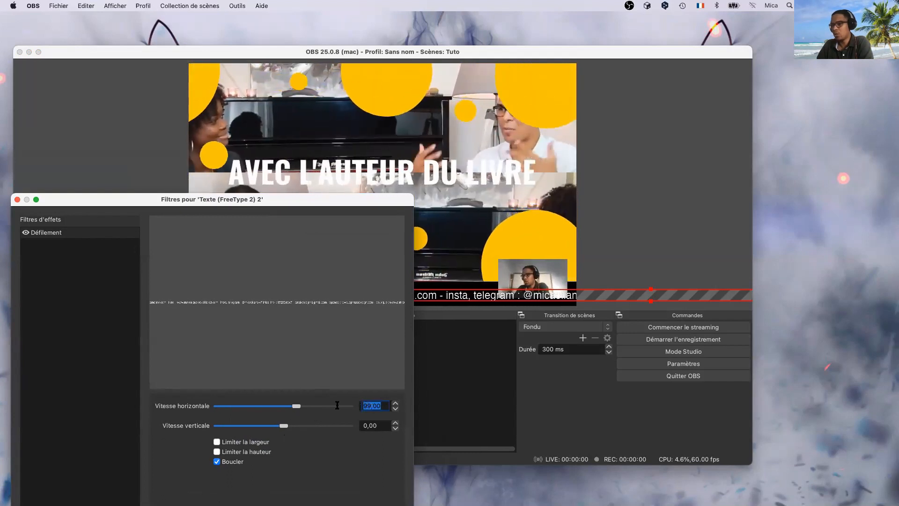
{"action": "key", "text": "Escape"}
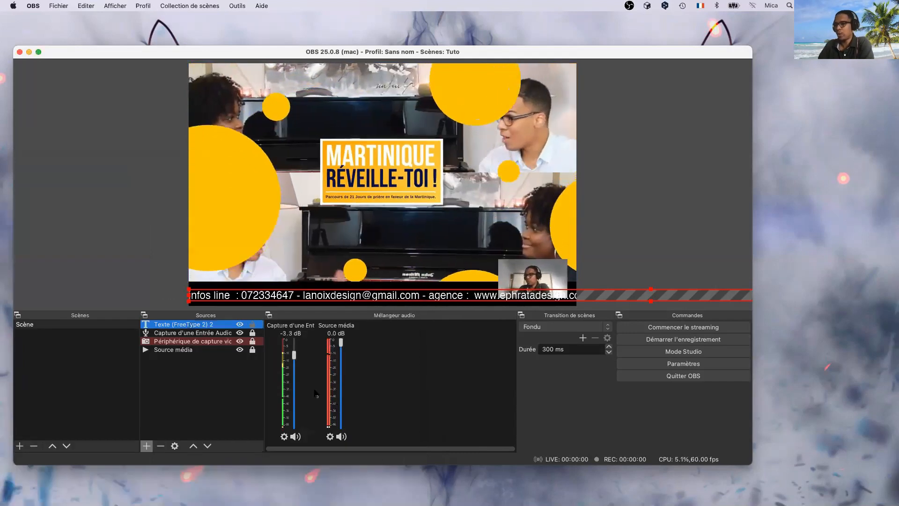
- Set the Défilement filter's horizontal speed to 81 and vertical speed to 0, and close the text source's filters
{"action": "right_click", "coordinate": [178, 324]}
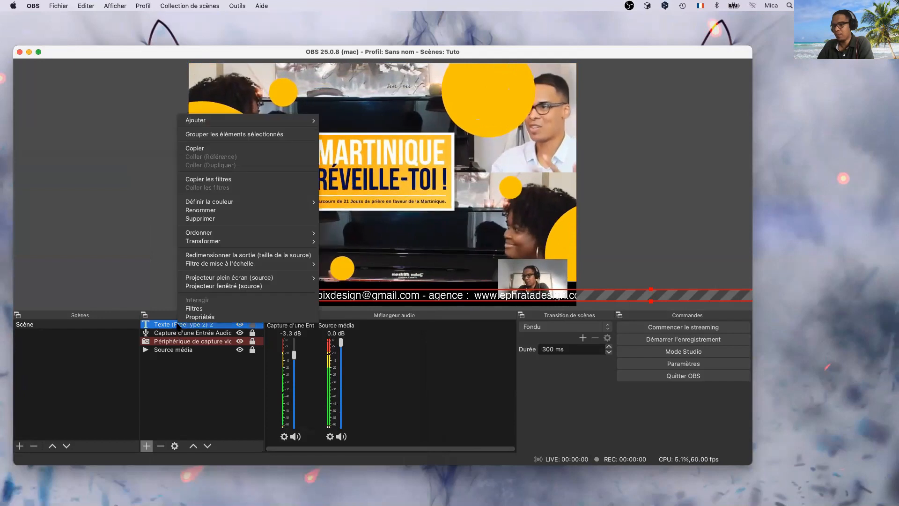
{"action": "left_click", "coordinate": [201, 309]}
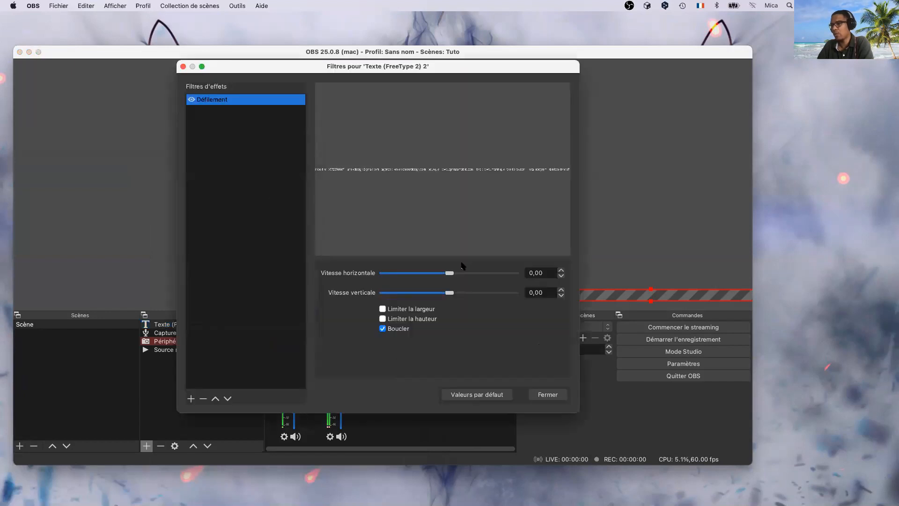
{"action": "left_click_drag", "start_coordinate": [444, 70], "coordinate": [138, 196]}
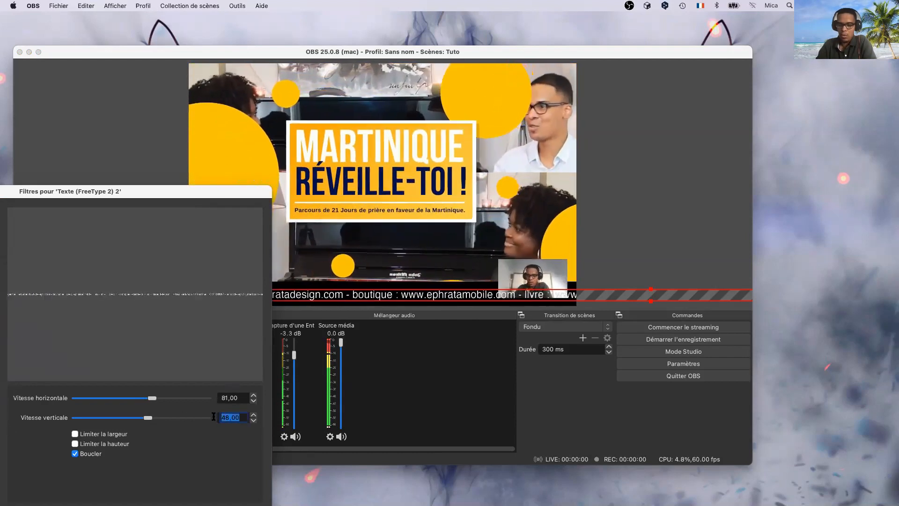
{"action": "key", "text": "Return"}
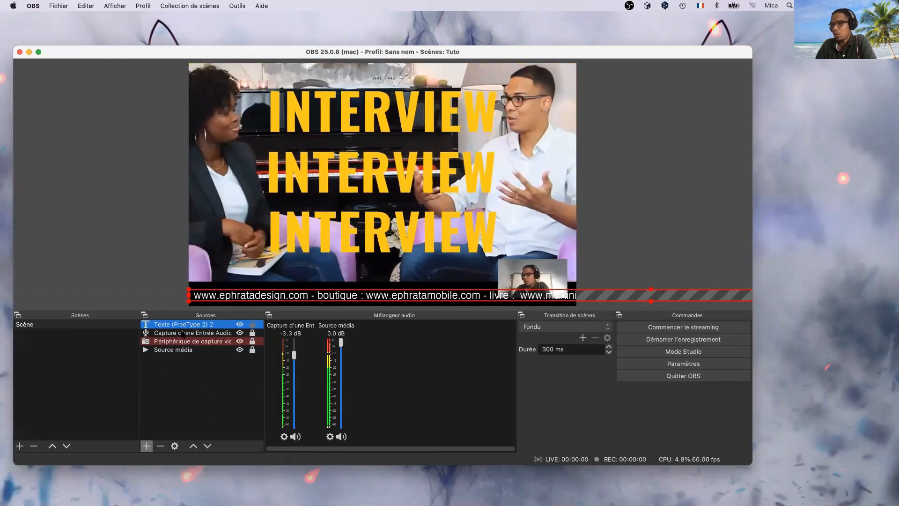
- Reopen the text source's filters and switch the Défilement filter's looping off and back on
{"action": "right_click", "coordinate": [181, 326]}
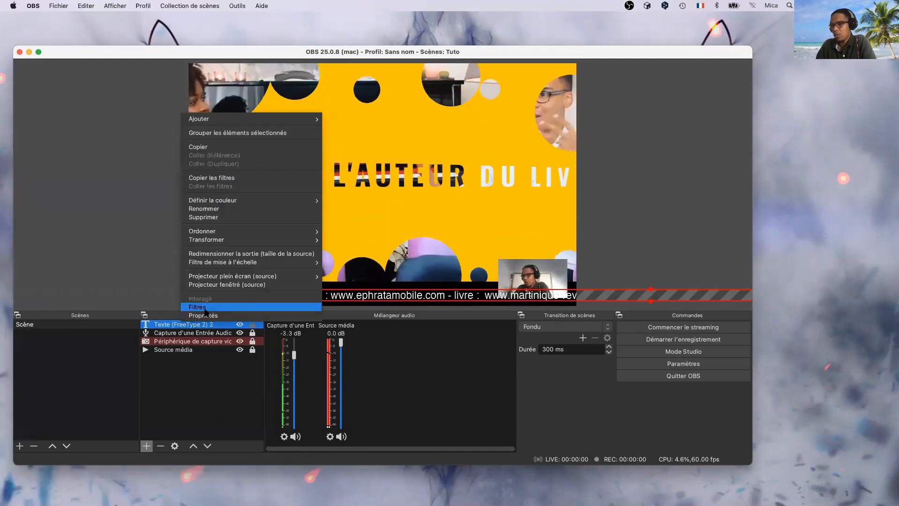
{"action": "left_click", "coordinate": [197, 307]}
{"action": "left_click_drag", "start_coordinate": [448, 71], "coordinate": [114, 114]}
{"action": "left_click", "coordinate": [61, 374]}
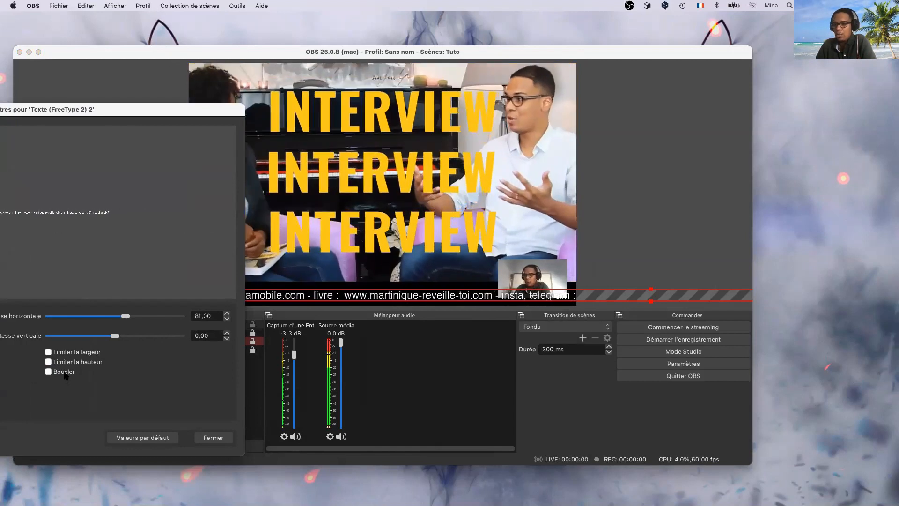
{"action": "left_click", "coordinate": [48, 371]}
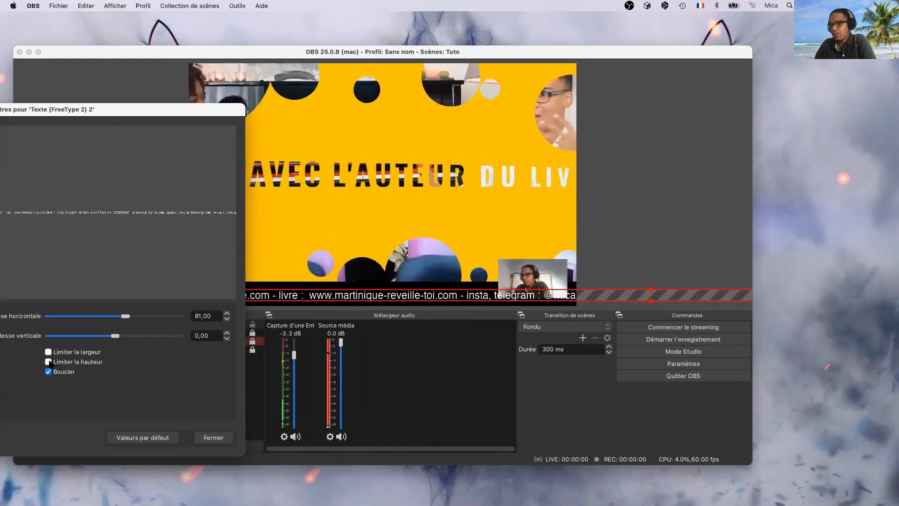
- Enable the Défilement filter's width limit at 100 and move the filters window clear of the text on the canvas
{"action": "left_click", "coordinate": [48, 353]}
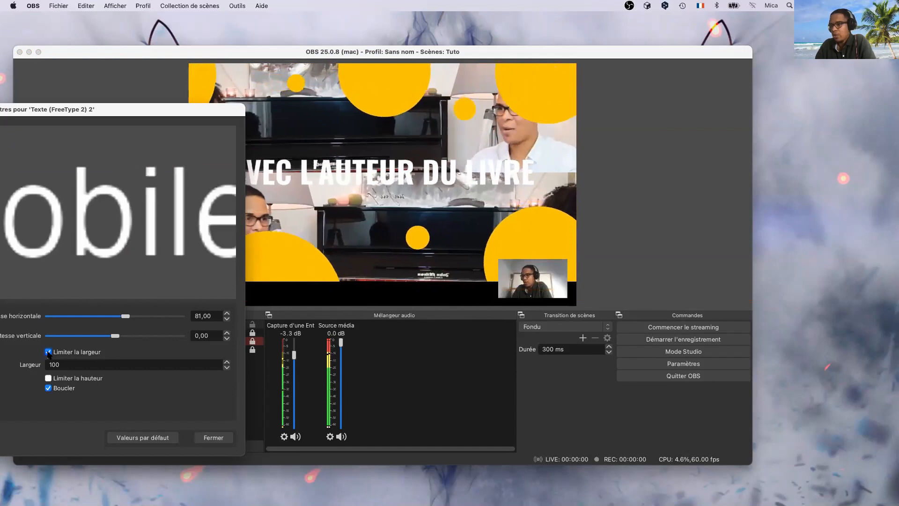
{"action": "left_click_drag", "start_coordinate": [107, 110], "coordinate": [572, 204]}
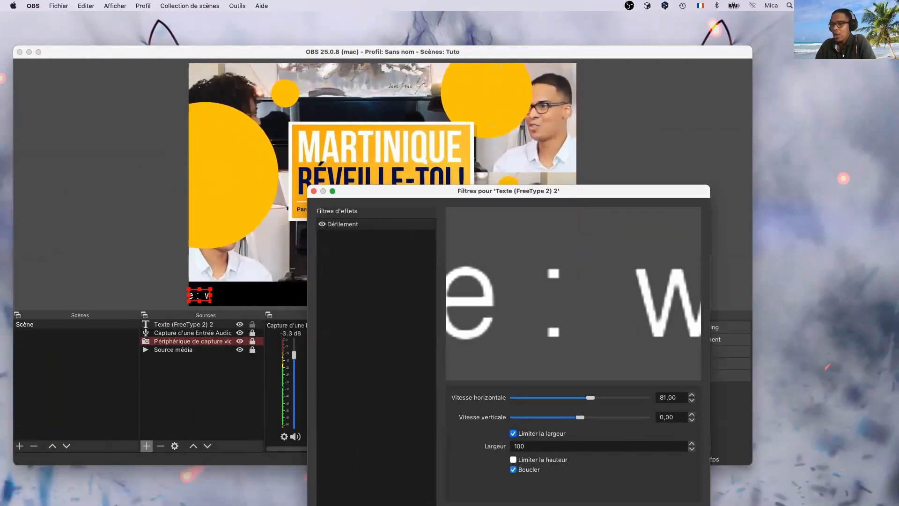
{"action": "left_click_drag", "start_coordinate": [431, 190], "coordinate": [147, 332]}
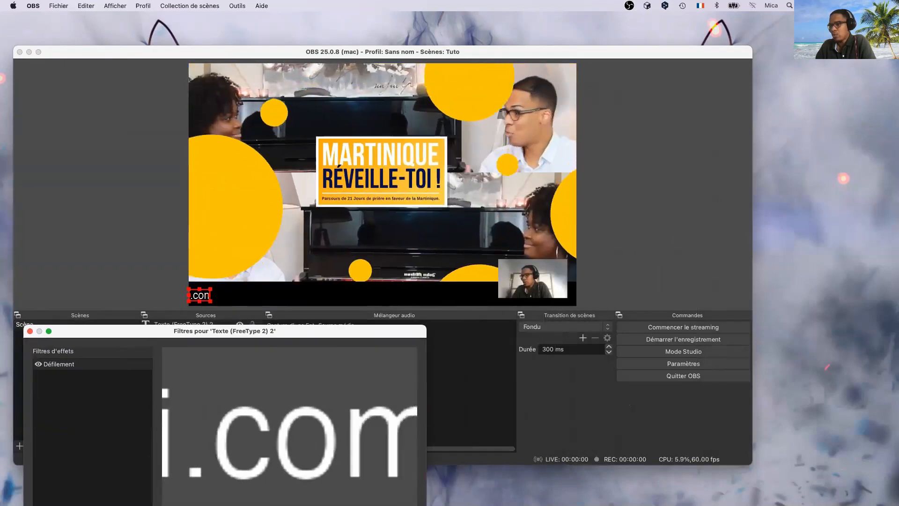
- Try enlarging the width-limited text over the canvas and shrink it back to a small block on the black lower band
{"action": "left_click", "coordinate": [468, 385]}
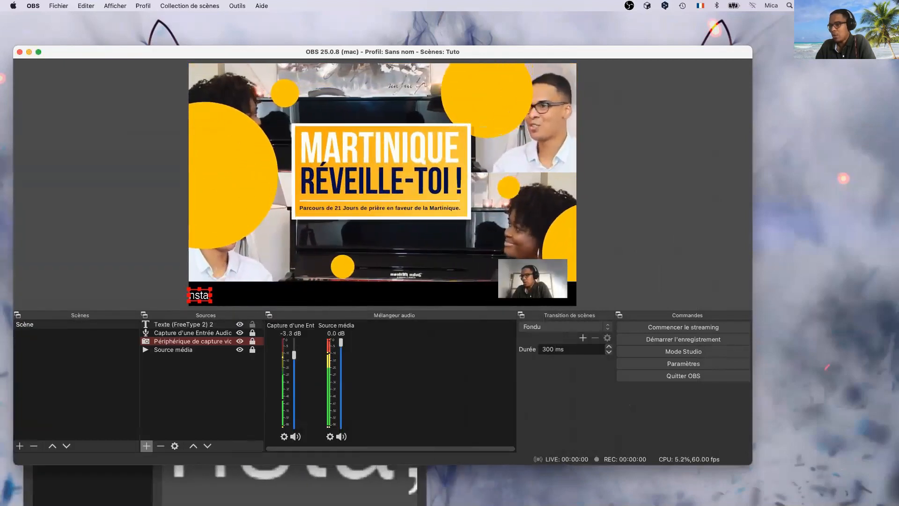
{"action": "left_click_drag", "start_coordinate": [210, 301], "coordinate": [474, 140]}
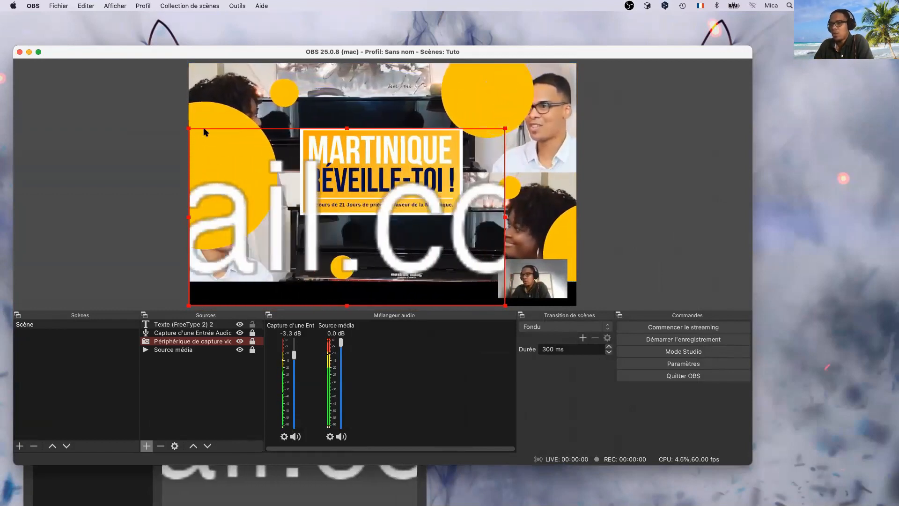
{"action": "left_click", "coordinate": [94, 6]}
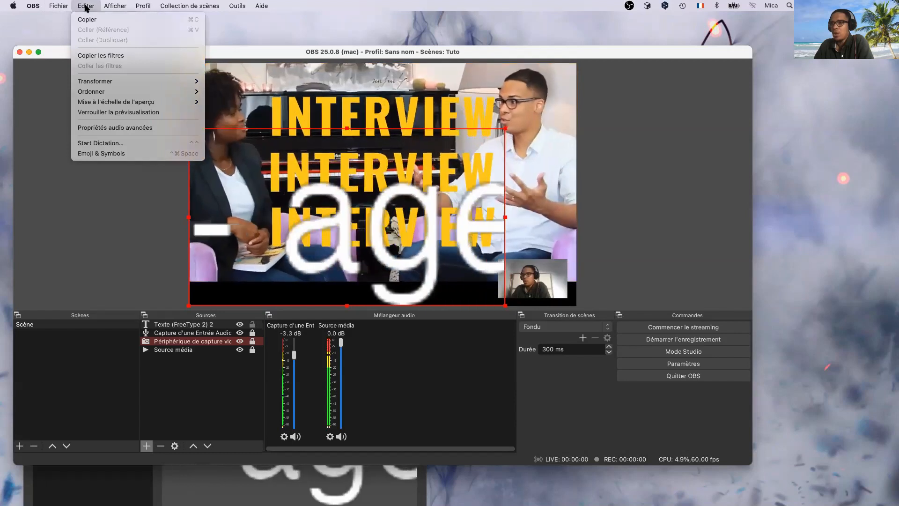
{"action": "left_click", "coordinate": [102, 57]}
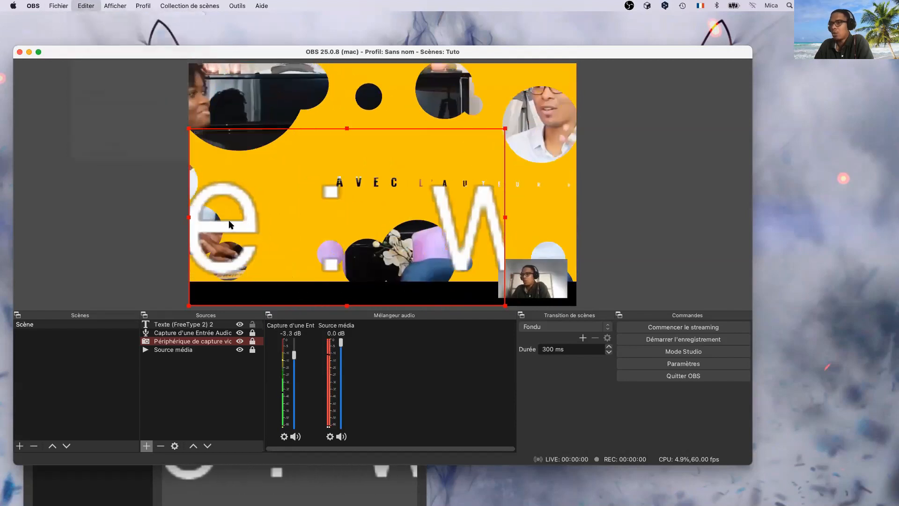
{"action": "left_click_drag", "start_coordinate": [506, 129], "coordinate": [219, 289]}
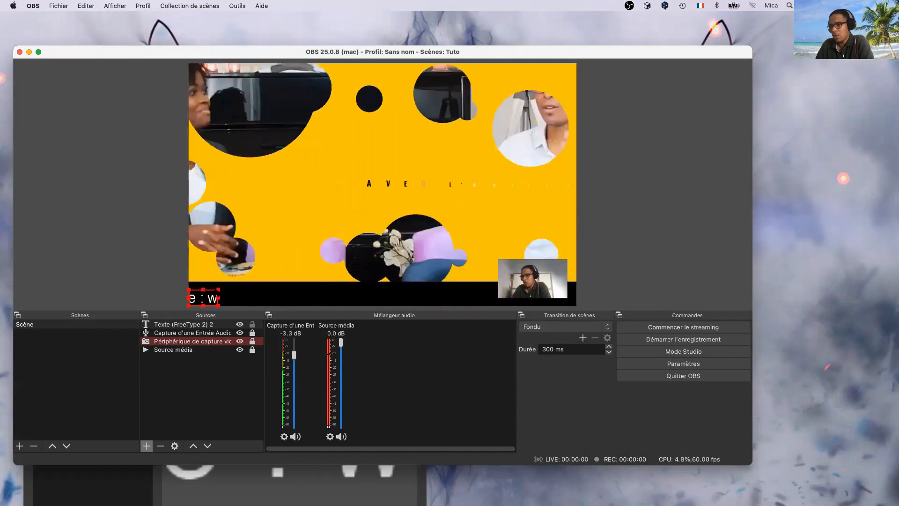
- Return to the text source's filters window and set the Défilement width limit to 1000
{"action": "left_click", "coordinate": [269, 474]}
{"action": "left_click_drag", "start_coordinate": [256, 331], "coordinate": [726, 118]}
{"action": "left_click", "coordinate": [701, 398]}
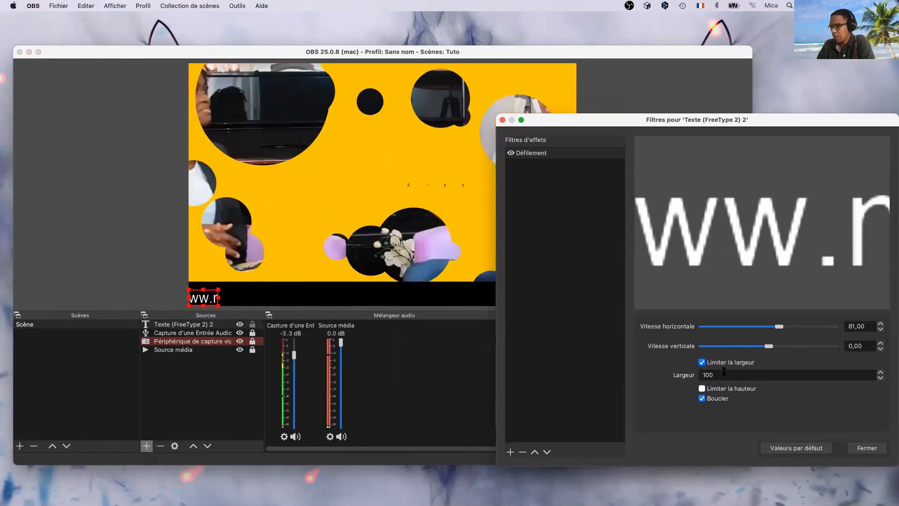
{"action": "left_click", "coordinate": [757, 375]}
{"action": "type", "text": "0"}
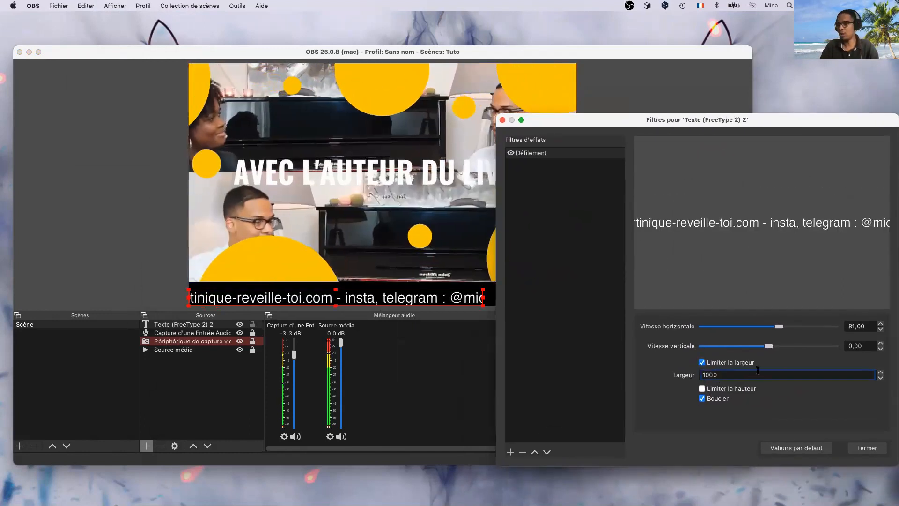
- Try a Défilement width limit of 1100 and reduce it to 1050
{"action": "mouse_move", "coordinate": [646, 121]}
{"action": "left_mouse_down"}
{"action": "mouse_move", "coordinate": [757, 104]}
{"action": "mouse_move", "coordinate": [654, 106]}
{"action": "left_mouse_up"}
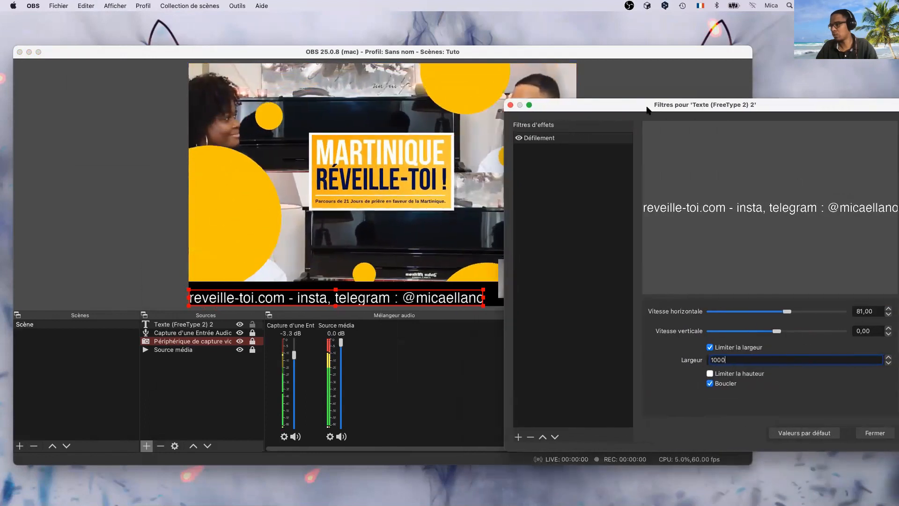
{"action": "left_click_drag", "start_coordinate": [735, 358], "coordinate": [713, 359]}
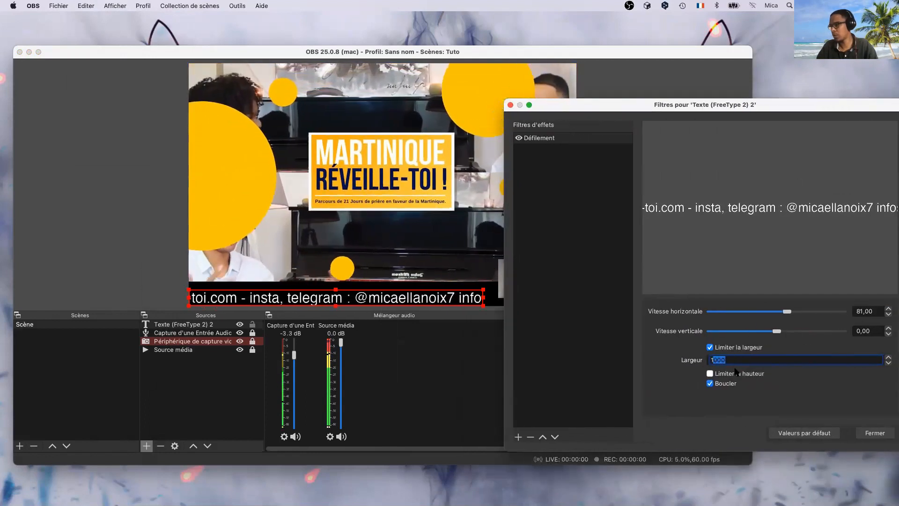
{"action": "type", "text": "100"}
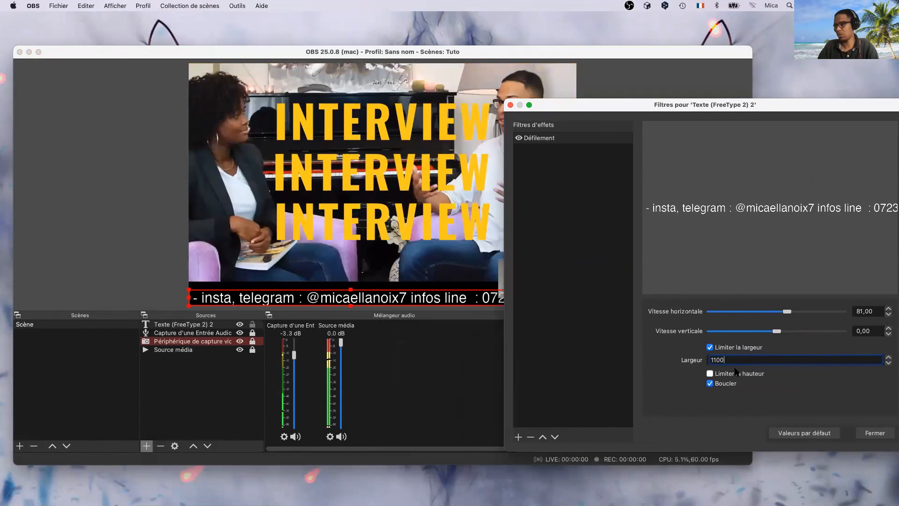
{"action": "left_click_drag", "start_coordinate": [728, 360], "coordinate": [715, 385]}
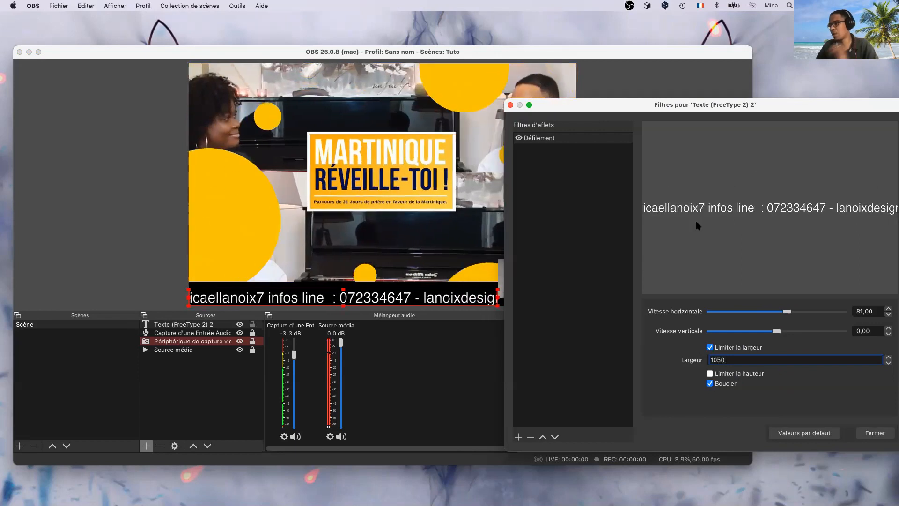
- Shrink the contact text slightly on the black lower band and set its Défilement width limit to 1300
{"action": "left_click_drag", "start_coordinate": [646, 110], "coordinate": [697, 108]}
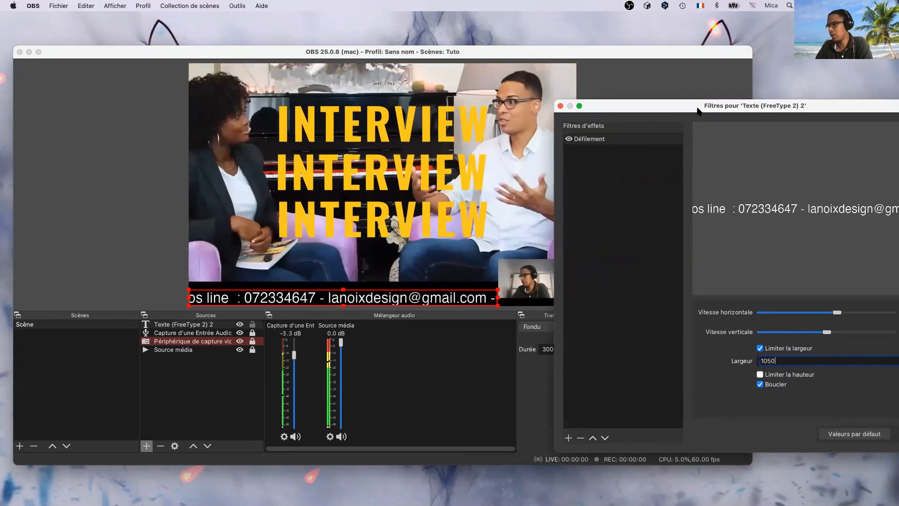
{"action": "left_click", "coordinate": [498, 294]}
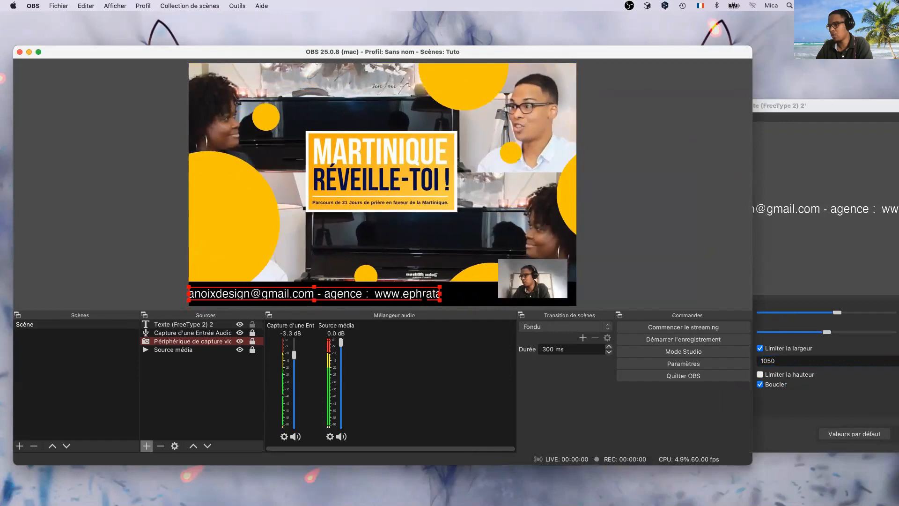
{"action": "left_click", "coordinate": [774, 110]}
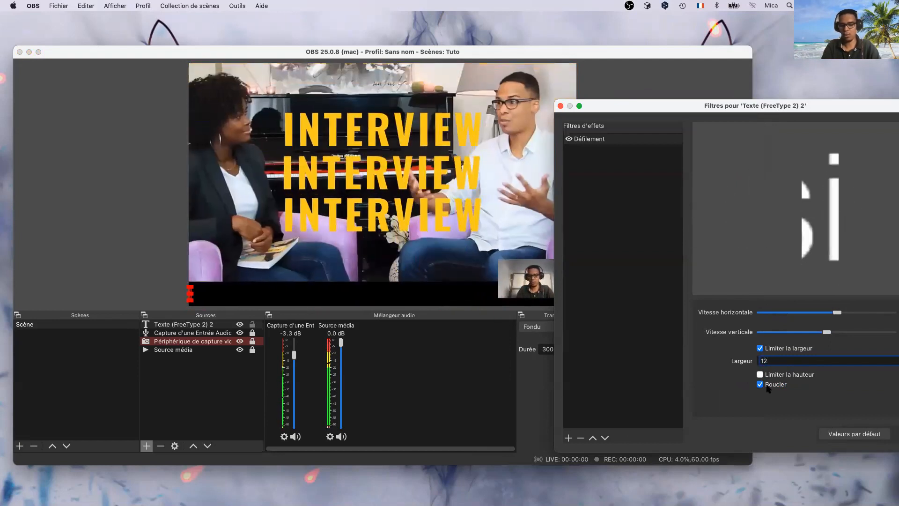
{"action": "type", "text": "50"}
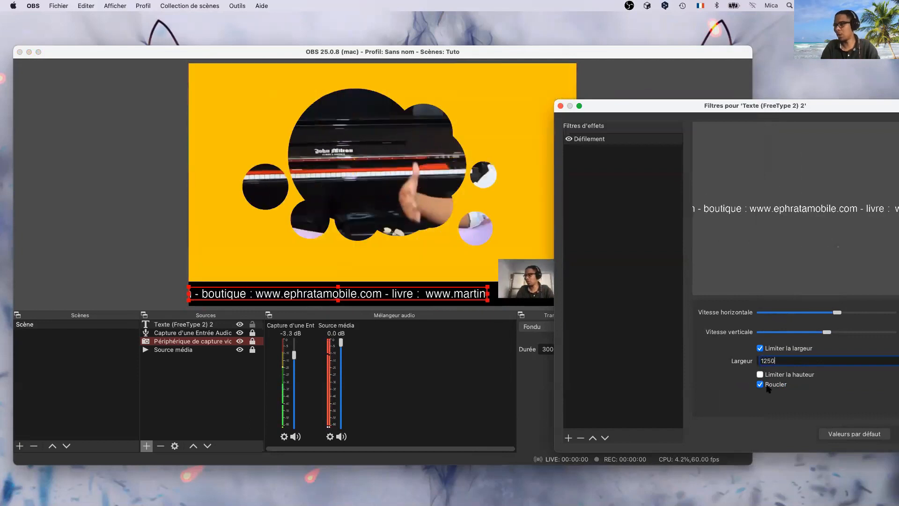
{"action": "key", "text": "BackSpace"}
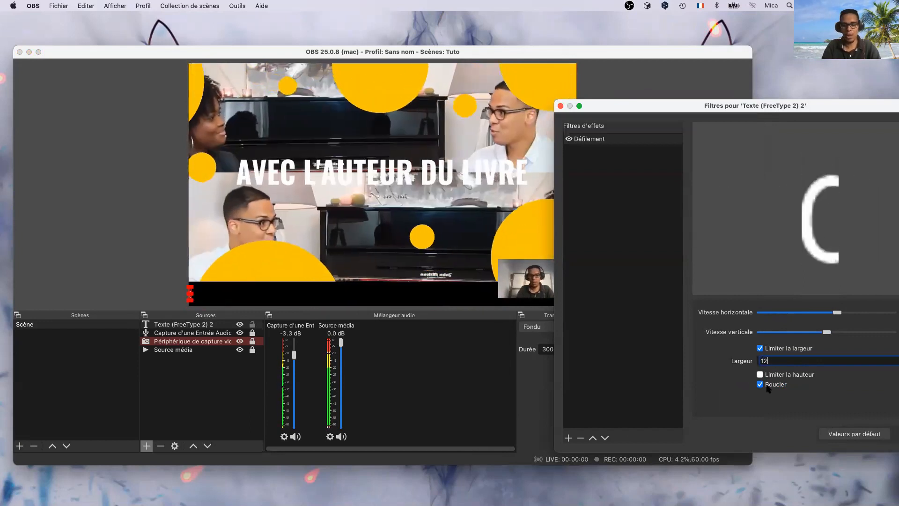
{"action": "type", "text": "300"}
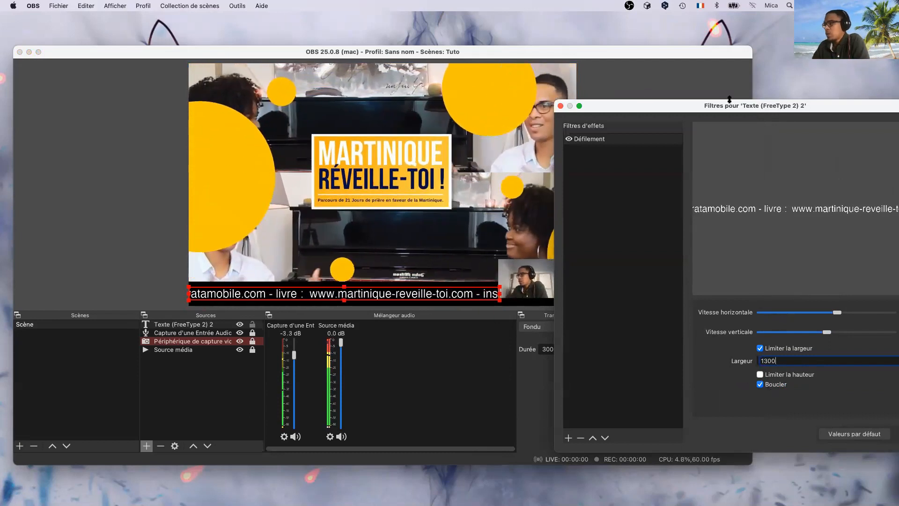
- Move the text source's filters window clear of the canvas and close it
{"action": "left_click_drag", "start_coordinate": [733, 104], "coordinate": [495, 96]}
{"action": "left_click", "coordinate": [686, 425]}
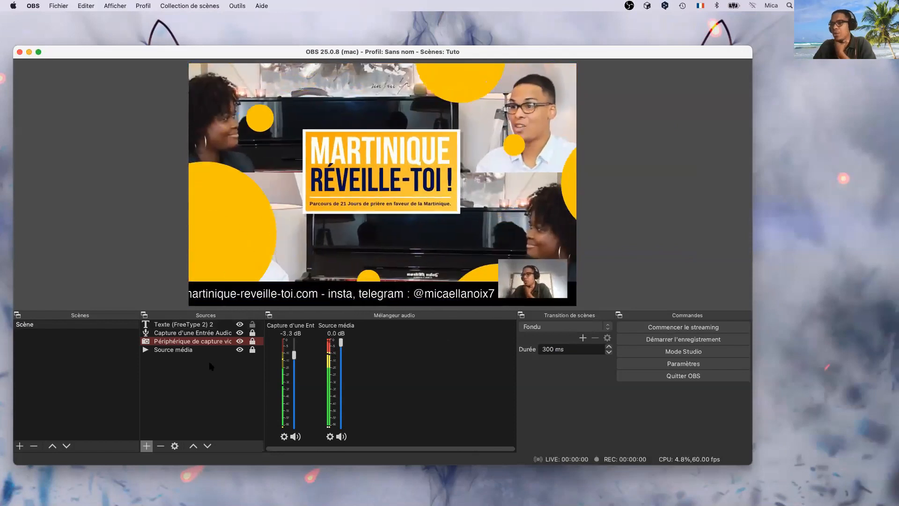
- Reopen the text source's filters and try a horizontal Défilement speed of -81
{"action": "right_click", "coordinate": [189, 324]}
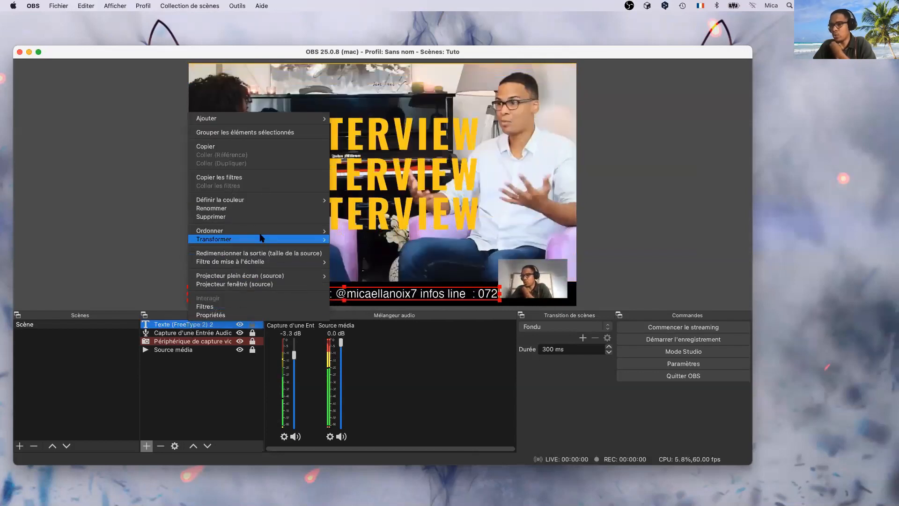
{"action": "left_click", "coordinate": [237, 307]}
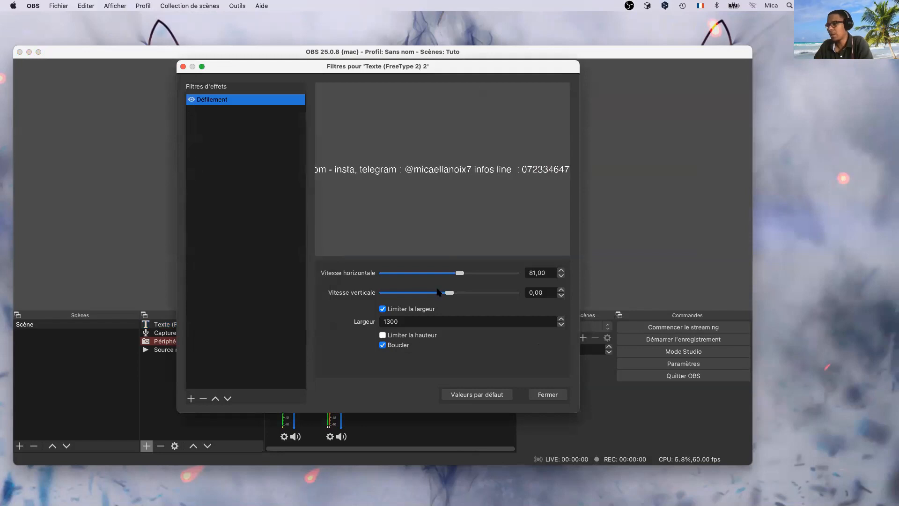
{"action": "left_click_drag", "start_coordinate": [363, 72], "coordinate": [662, 162]}
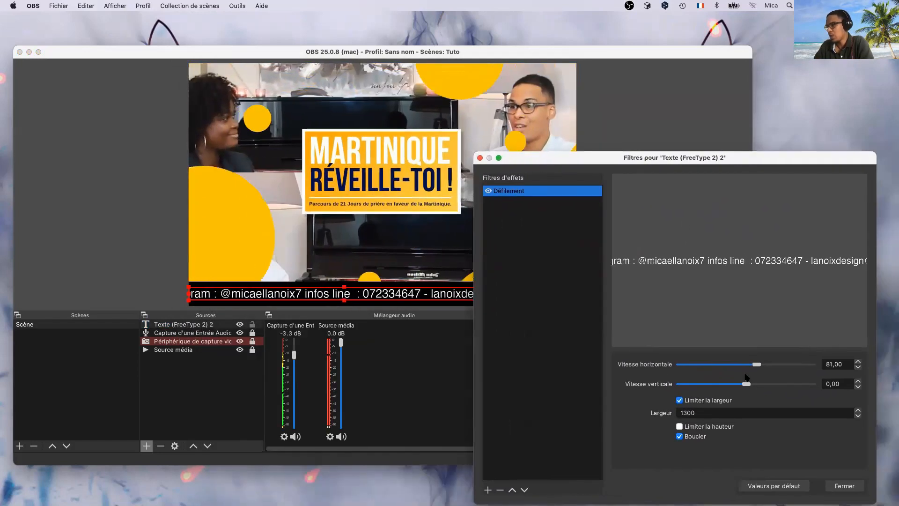
{"action": "left_click", "coordinate": [825, 364]}
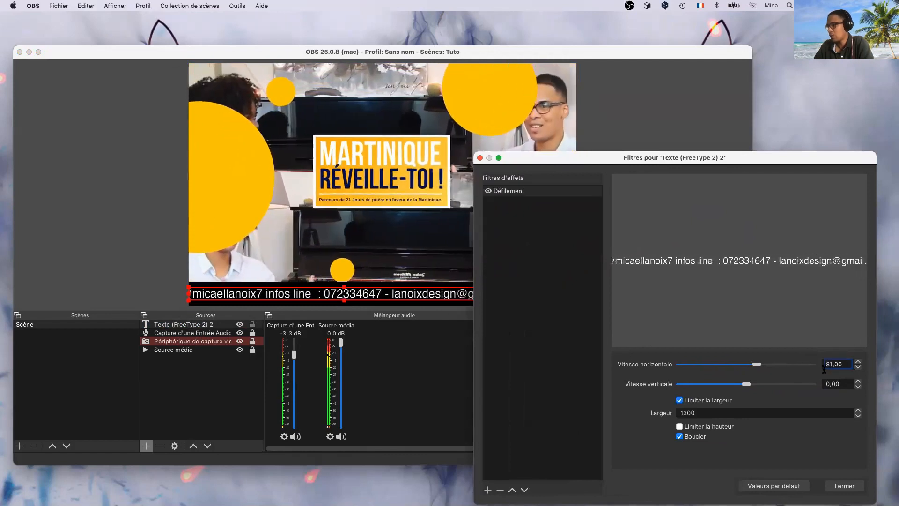
{"action": "type", "text": "-"}
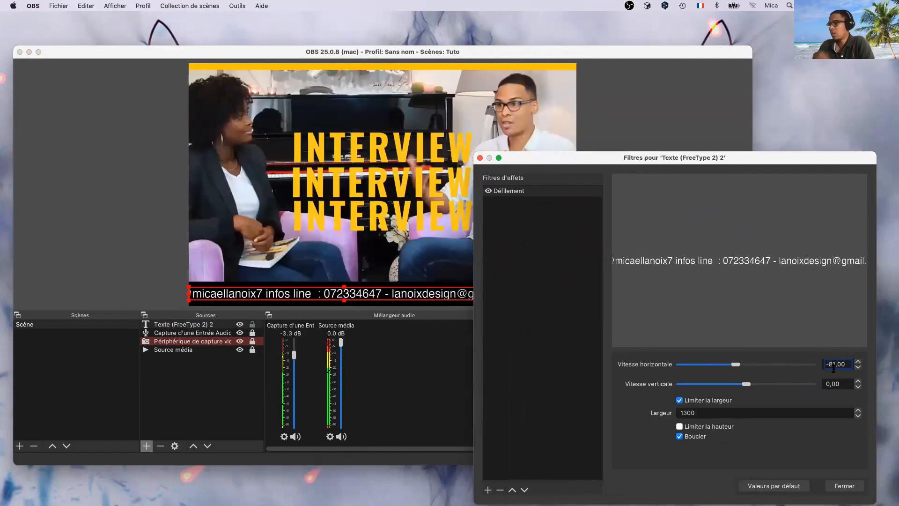
{"action": "left_click_drag", "start_coordinate": [635, 160], "coordinate": [838, 159]}
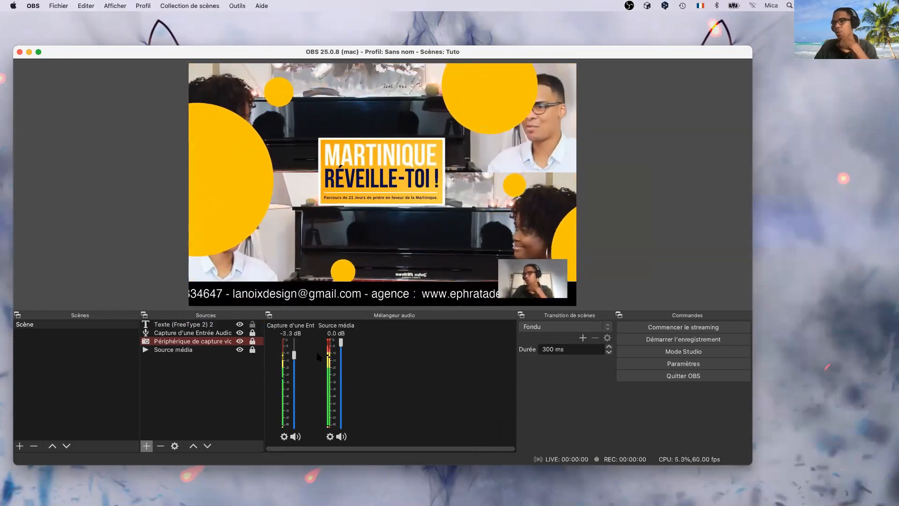
- Mute the Source média audio and add a media source named musique that loops the local file extrait - Echo .mp3
{"action": "left_click", "coordinate": [340, 436]}
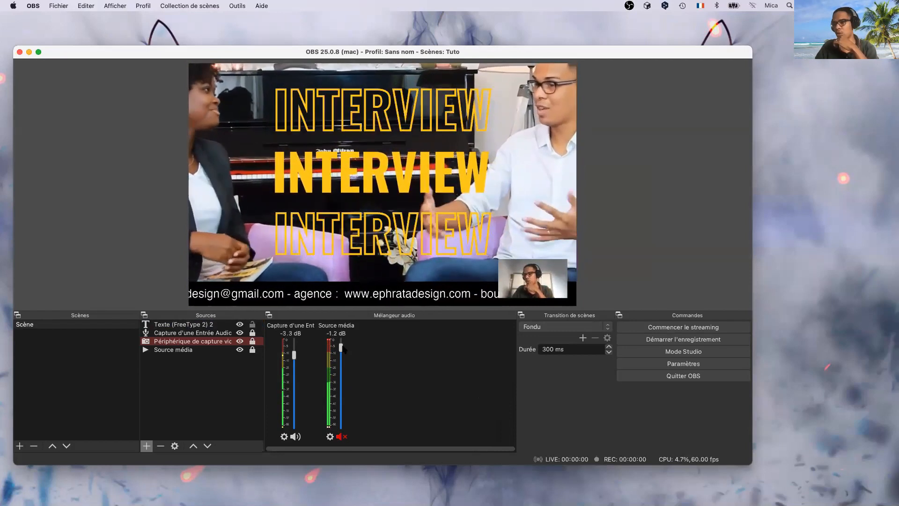
{"action": "left_click", "coordinate": [146, 445]}
{"action": "left_click", "coordinate": [171, 411]}
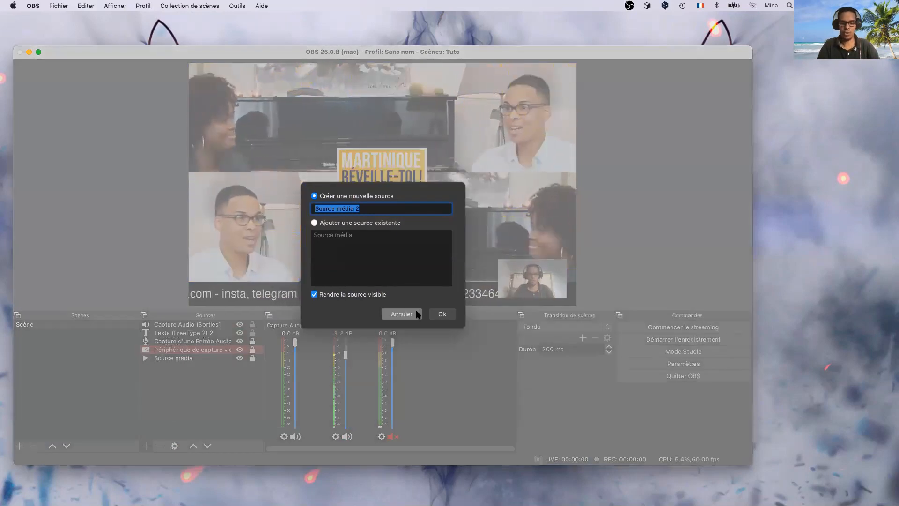
{"action": "type", "text": "son"}
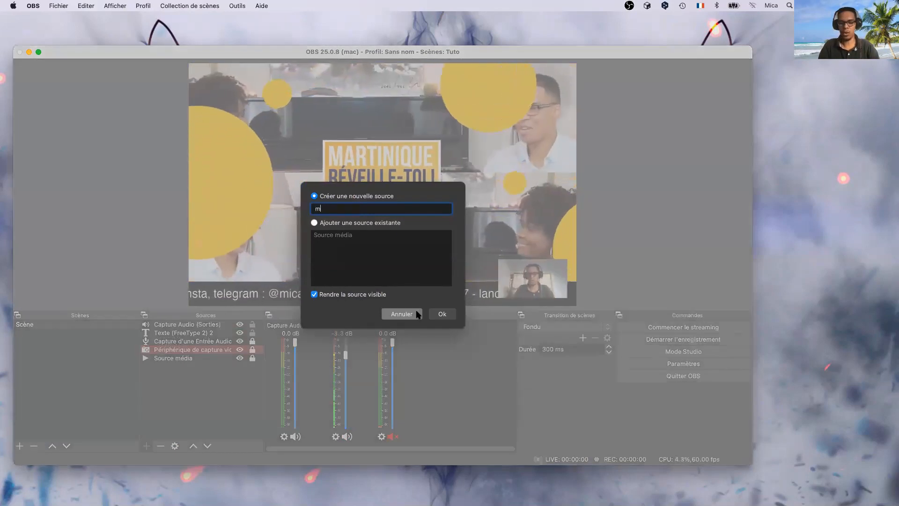
{"action": "type", "text": "musique"}
{"action": "key", "text": "Return"}
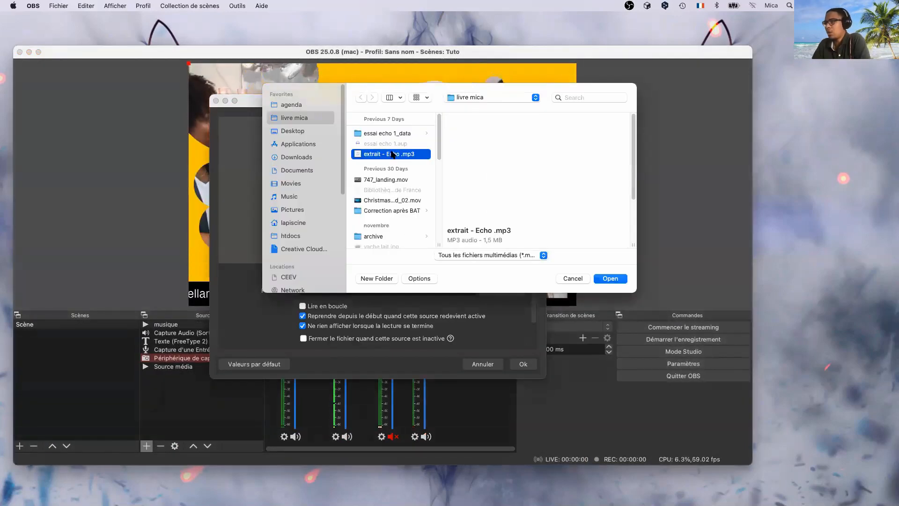
{"action": "left_click", "coordinate": [610, 278]}
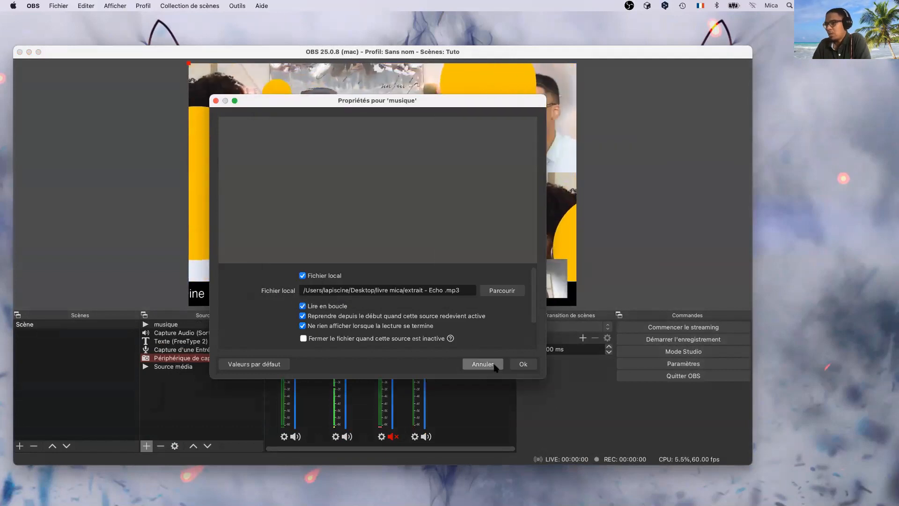
{"action": "left_click", "coordinate": [523, 364]}
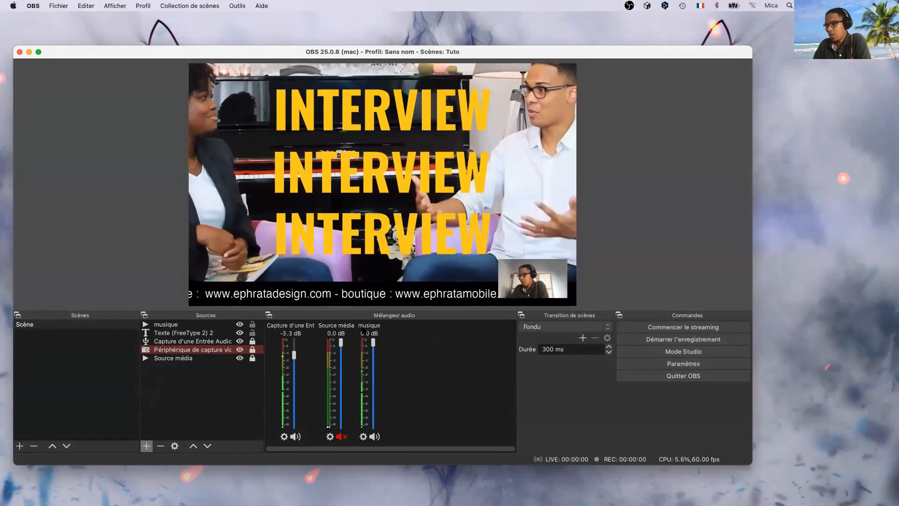
- Set the musique source's audio monitoring to Monitoring et Sortie in the advanced audio properties
{"action": "left_click", "coordinate": [363, 436]}
{"action": "left_click", "coordinate": [381, 427]}
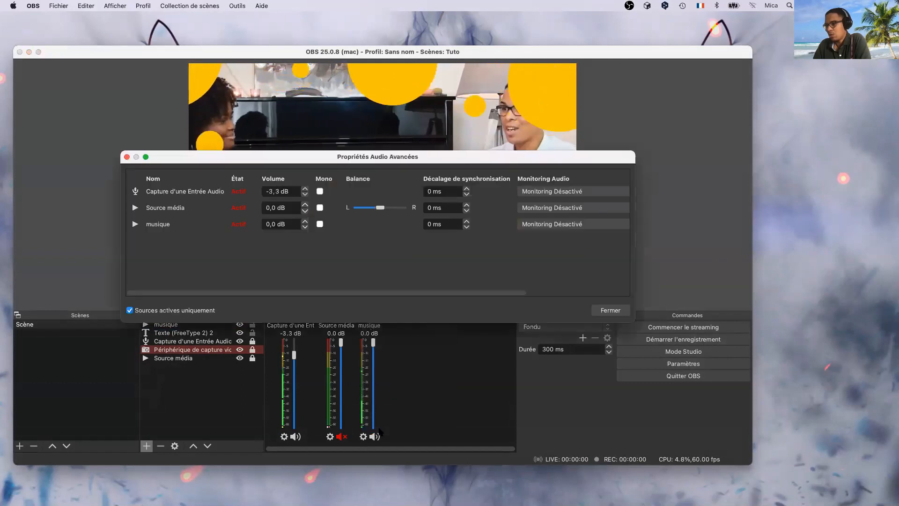
{"action": "left_click", "coordinate": [609, 310]}
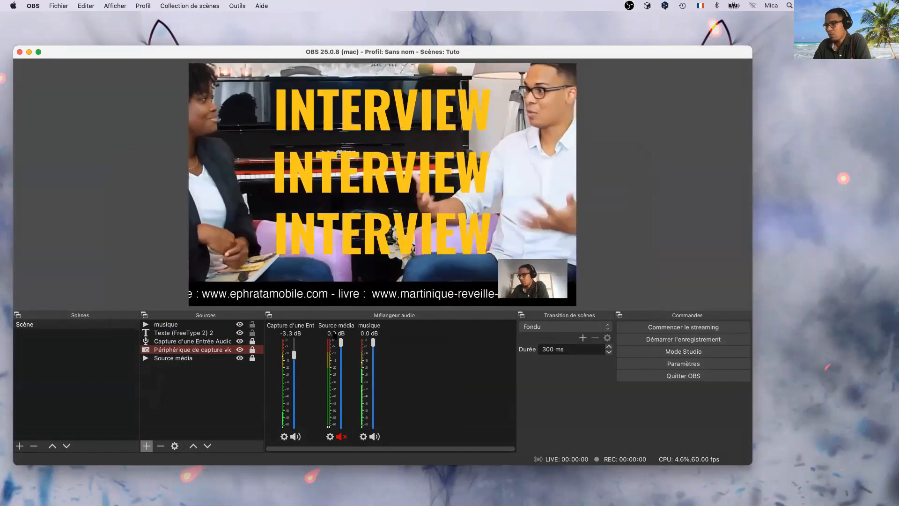
{"action": "left_click", "coordinate": [363, 437]}
{"action": "left_click", "coordinate": [412, 427]}
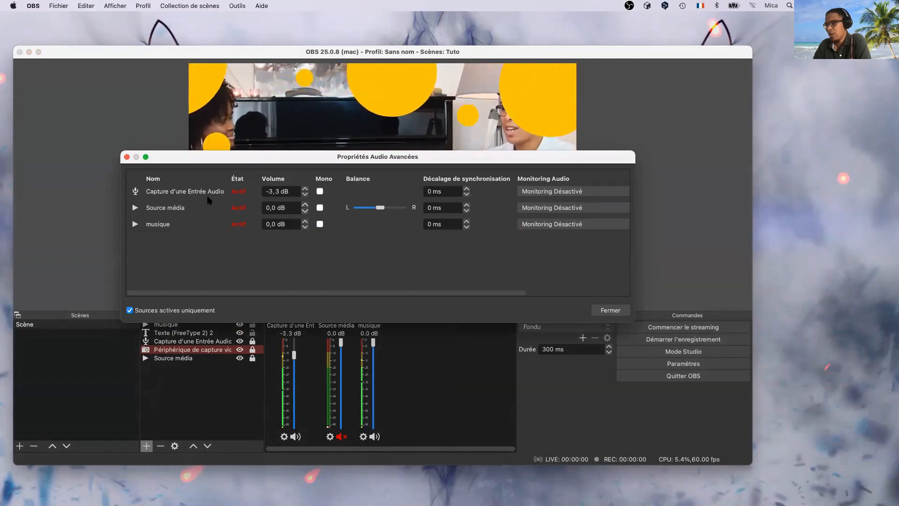
{"action": "left_click", "coordinate": [597, 224]}
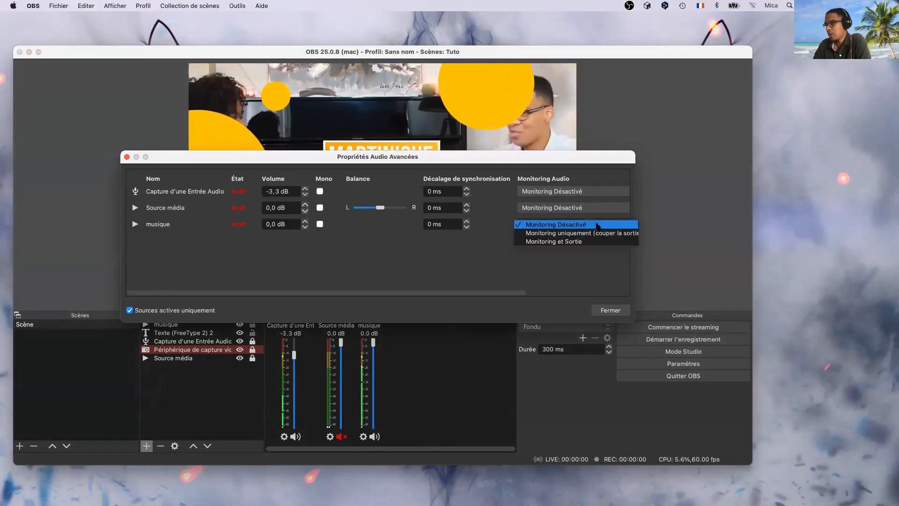
{"action": "left_click", "coordinate": [569, 242]}
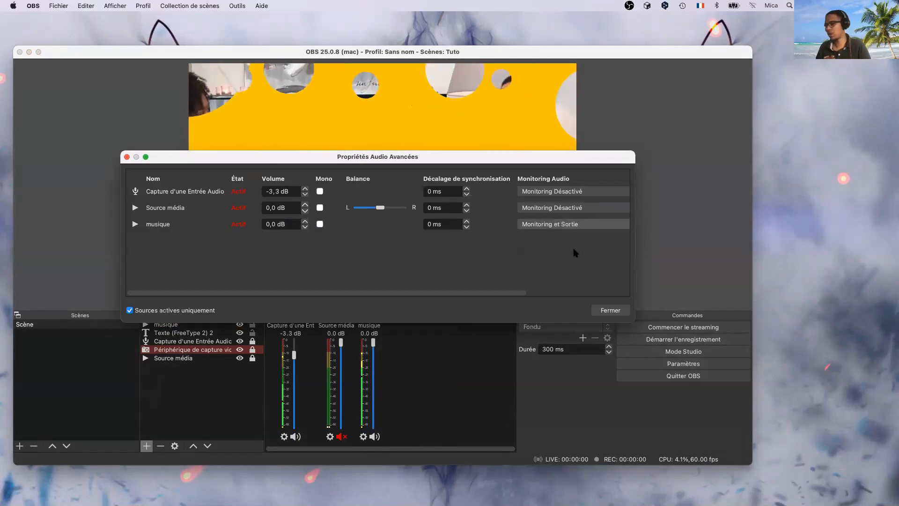
- Return the musique source's audio monitoring to Monitoring Désactivé and leave the preview and source list uncovered
{"action": "left_click_drag", "start_coordinate": [469, 160], "coordinate": [475, 340]}
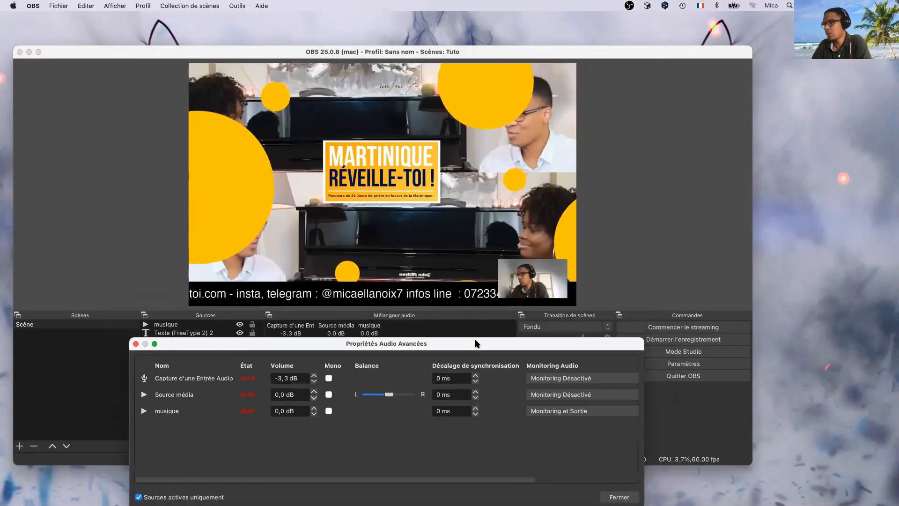
{"action": "left_click_drag", "start_coordinate": [199, 343], "coordinate": [324, 237]}
{"action": "left_click", "coordinate": [696, 285]}
{"action": "left_click", "coordinate": [695, 285]}
{"action": "left_click_drag", "start_coordinate": [515, 233], "coordinate": [706, 299]}
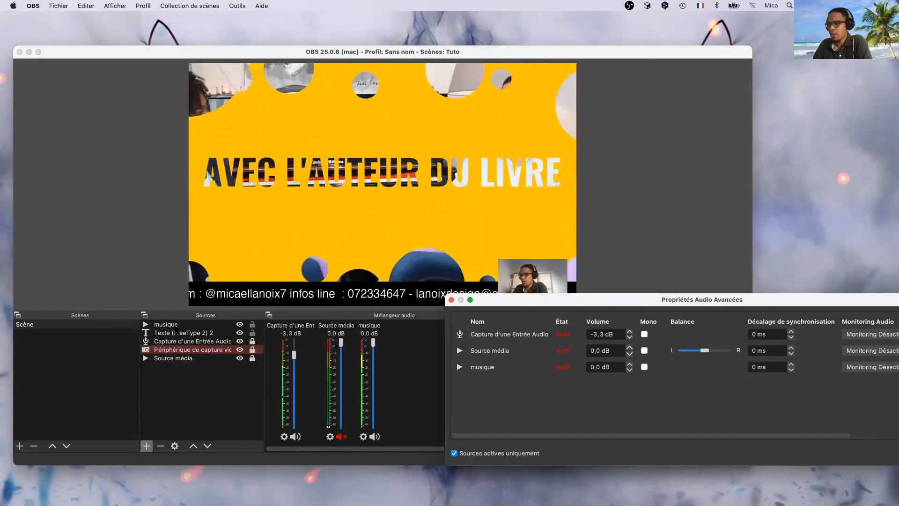
- Lock the musique and text sources and switch the sources' visibility off and back on one by one
{"action": "left_click", "coordinate": [190, 324]}
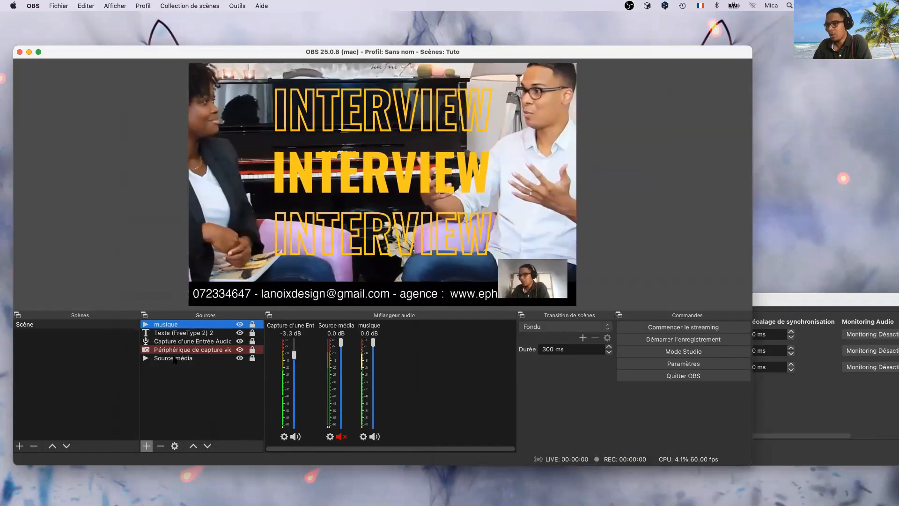
{"action": "left_click", "coordinate": [174, 358]}
{"action": "left_click", "coordinate": [241, 357]}
{"action": "left_click", "coordinate": [240, 357]}
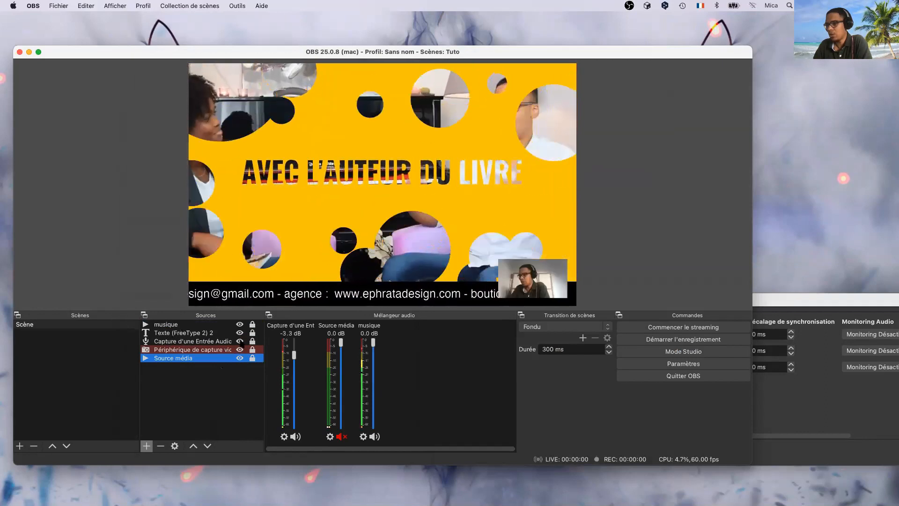
{"action": "left_click", "coordinate": [239, 341]}
{"action": "left_click", "coordinate": [239, 341]}
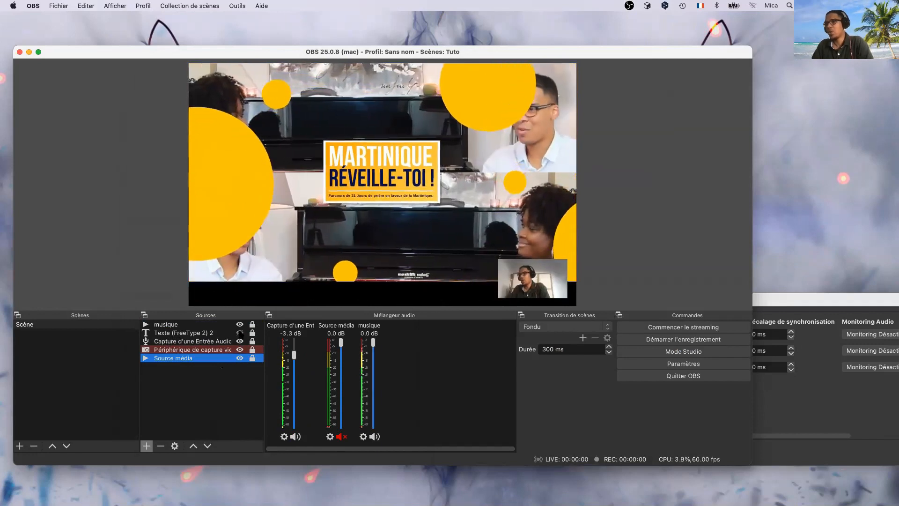
{"action": "left_click", "coordinate": [239, 324]}
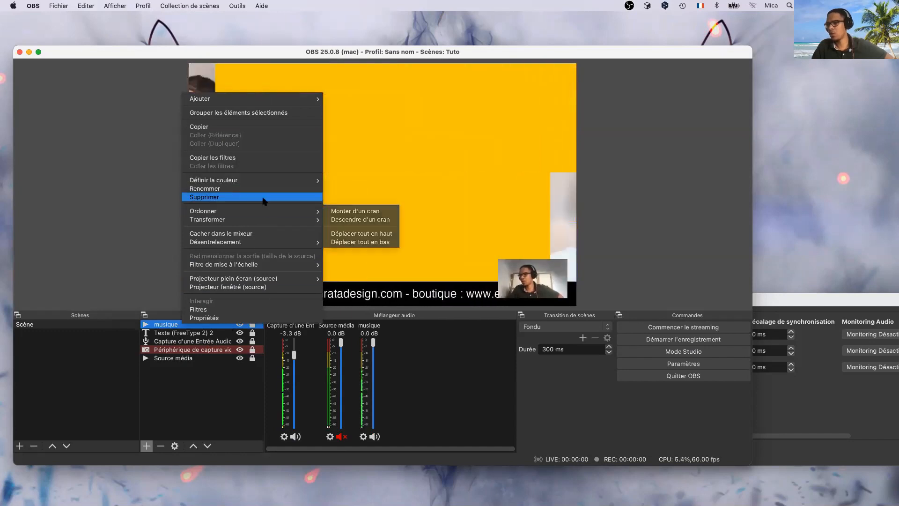
- Color-label the musique source yellow and the text source teal in the source list
{"action": "mouse_move", "coordinate": [265, 221]}
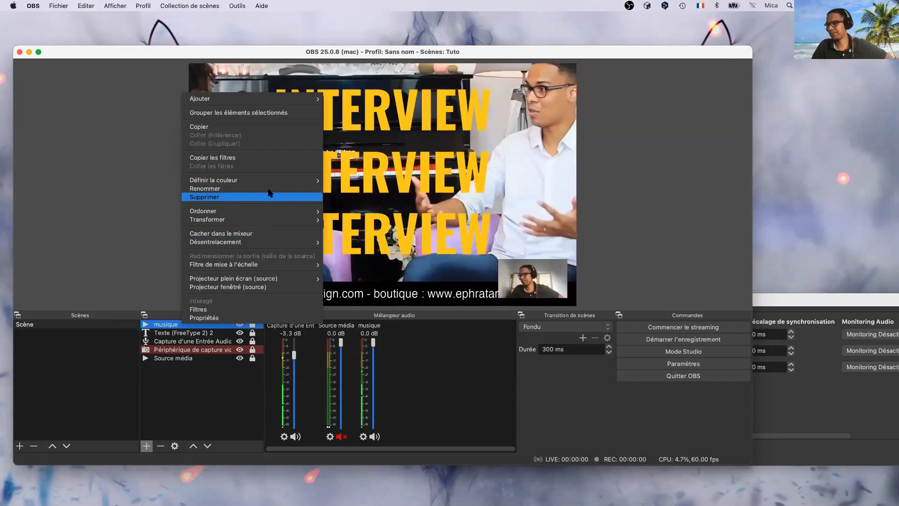
{"action": "left_click", "coordinate": [356, 207]}
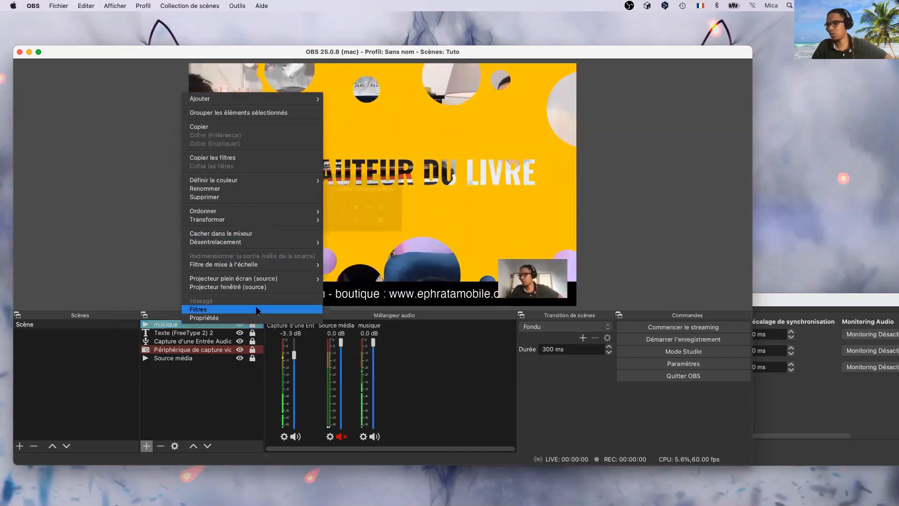
{"action": "left_click", "coordinate": [224, 334]}
{"action": "right_click", "coordinate": [223, 333]}
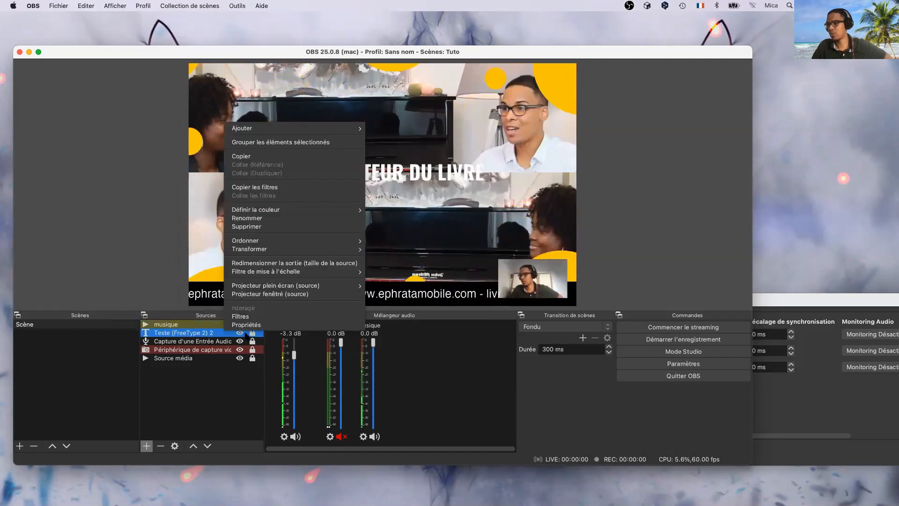
{"action": "mouse_move", "coordinate": [273, 211]}
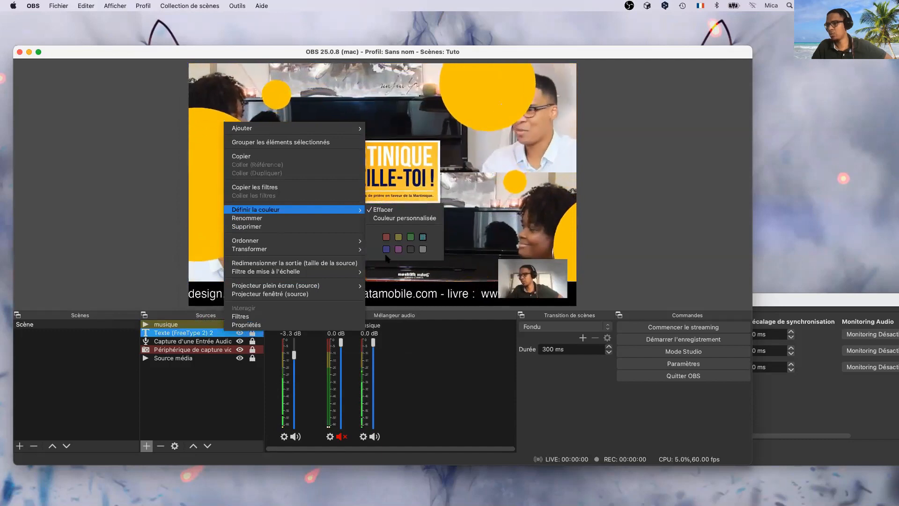
{"action": "left_click", "coordinate": [423, 236]}
{"action": "left_click", "coordinate": [213, 342]}
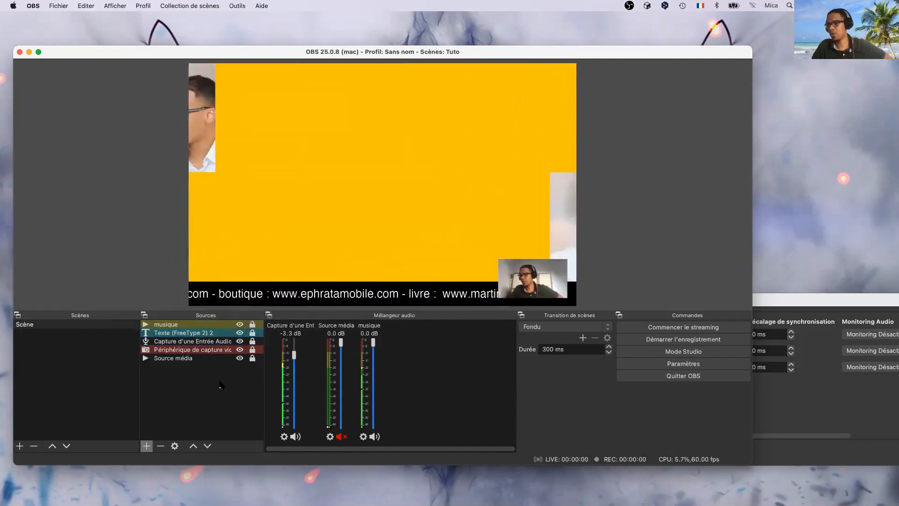
{"action": "left_click", "coordinate": [220, 385]}
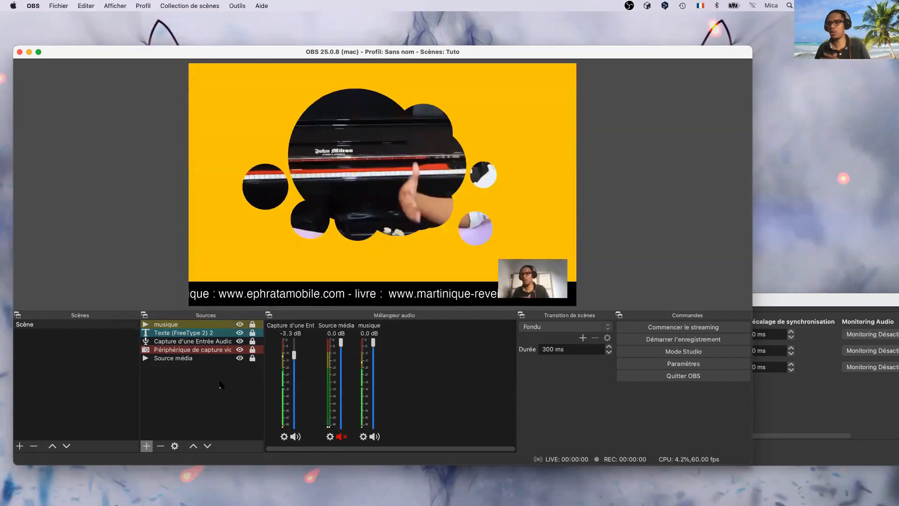
- Create a second scene named Scène 2
{"action": "left_click", "coordinate": [96, 341]}
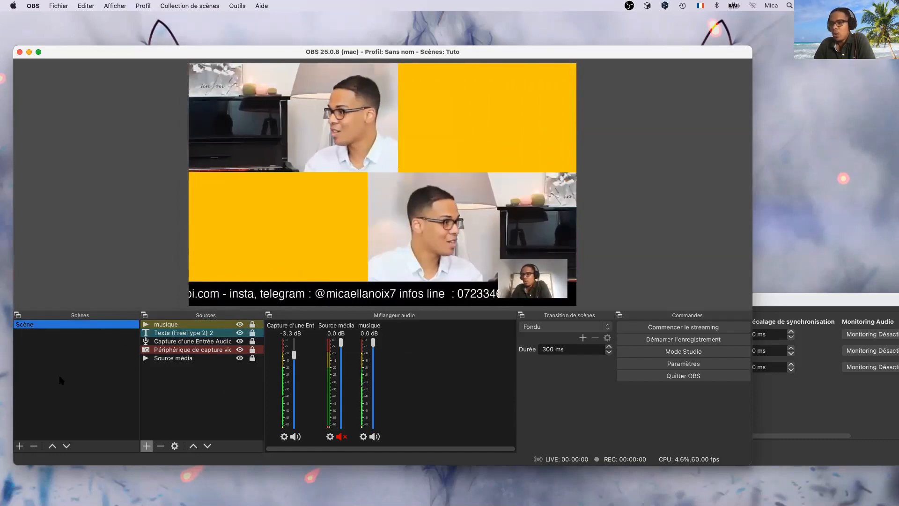
{"action": "left_click", "coordinate": [19, 446]}
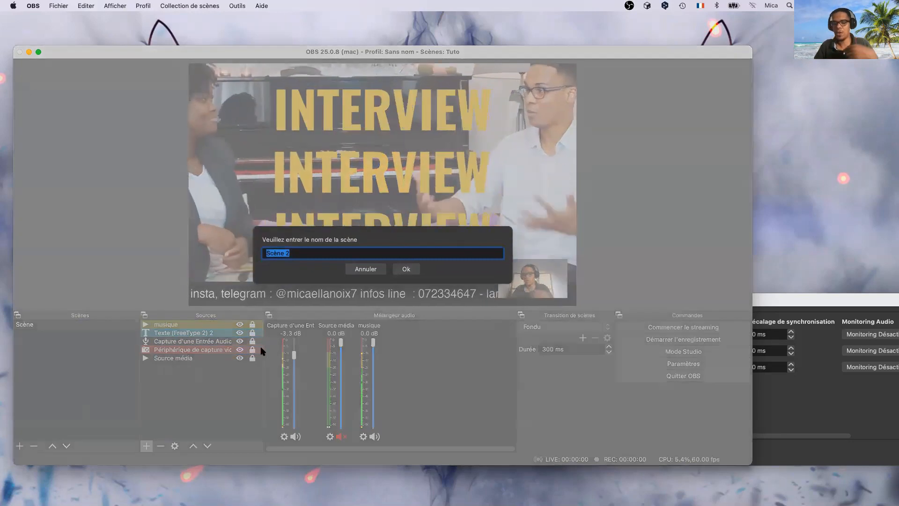
{"action": "left_click", "coordinate": [405, 268]}
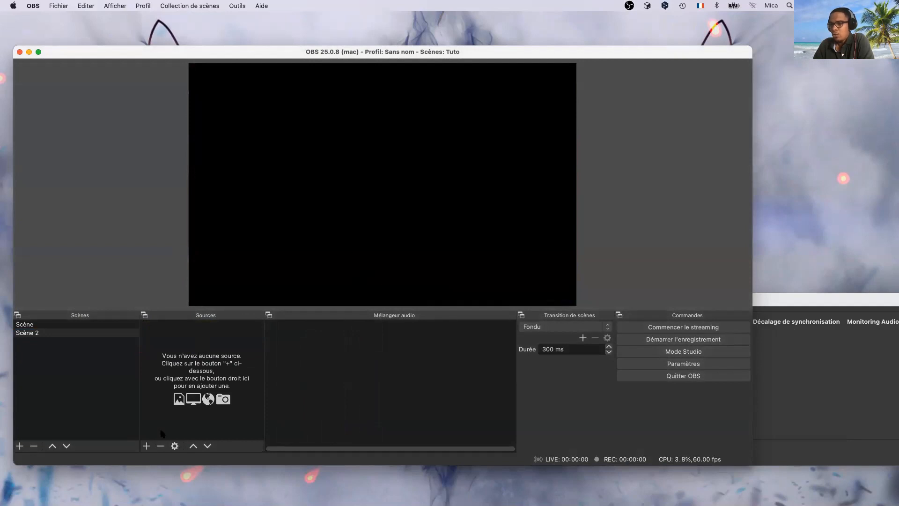
- Add a screen capture source named Capture d'écran to Scène 2 with its default settings
{"action": "left_click", "coordinate": [146, 446]}
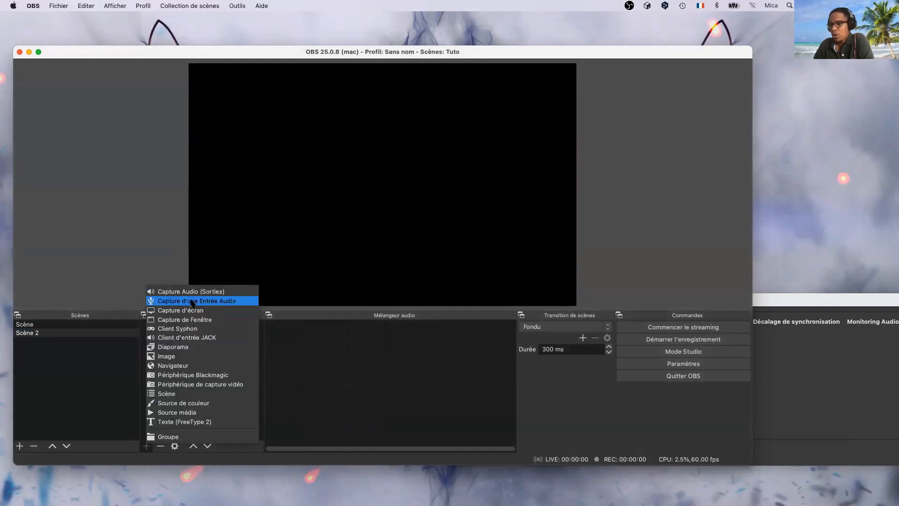
{"action": "left_click", "coordinate": [192, 310]}
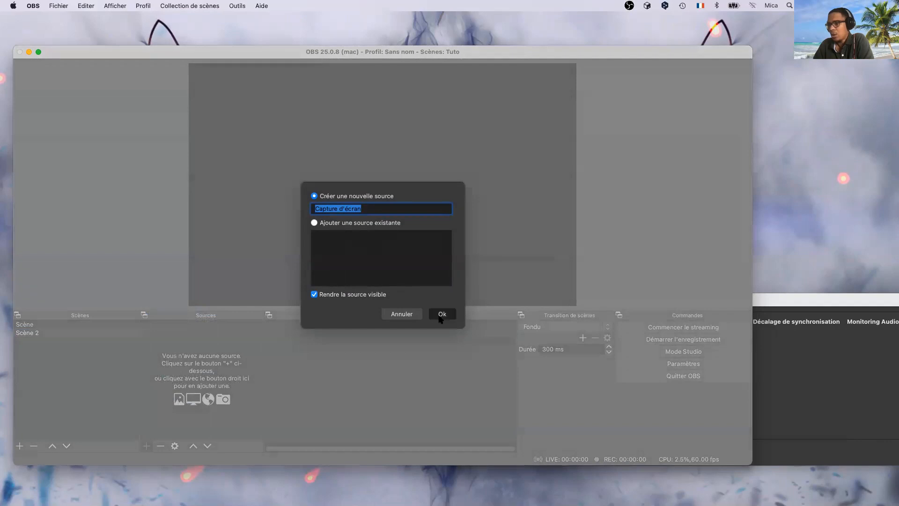
{"action": "left_click", "coordinate": [441, 314]}
{"action": "key", "text": "Return"}
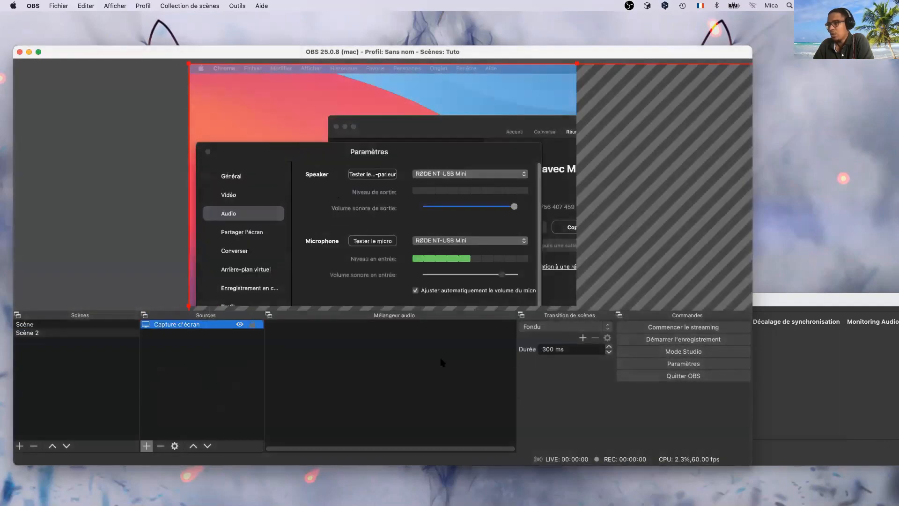
- Reposition and scale the screen capture so the whole desktop exactly fills the canvas
{"action": "left_click_drag", "start_coordinate": [386, 155], "coordinate": [418, 178]}
{"action": "mouse_move", "coordinate": [224, 86]}
{"action": "left_mouse_down"}
{"action": "mouse_move", "coordinate": [473, 239]}
{"action": "mouse_move", "coordinate": [349, 133]}
{"action": "mouse_move", "coordinate": [240, 88]}
{"action": "left_mouse_up"}
{"action": "left_click_drag", "start_coordinate": [191, 63], "coordinate": [472, 221]}
{"action": "left_click_drag", "start_coordinate": [523, 258], "coordinate": [273, 106]}
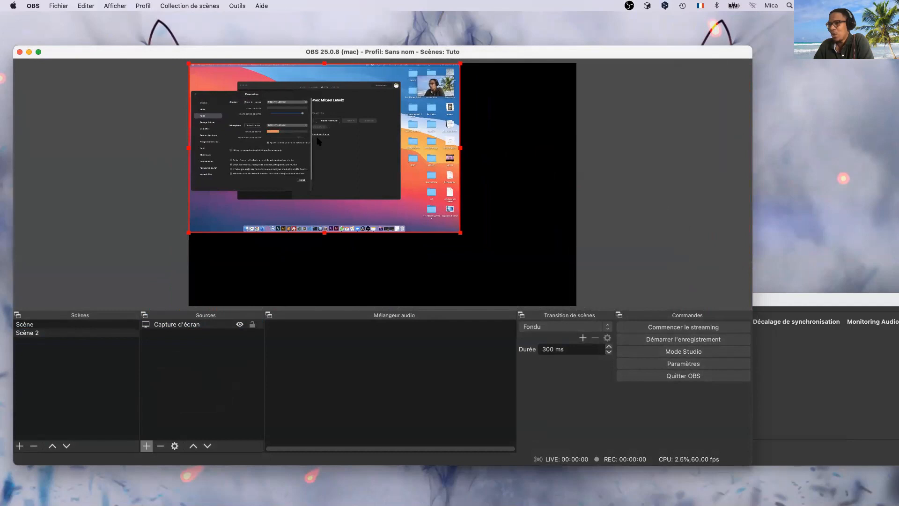
{"action": "left_click_drag", "start_coordinate": [459, 234], "coordinate": [551, 306]}
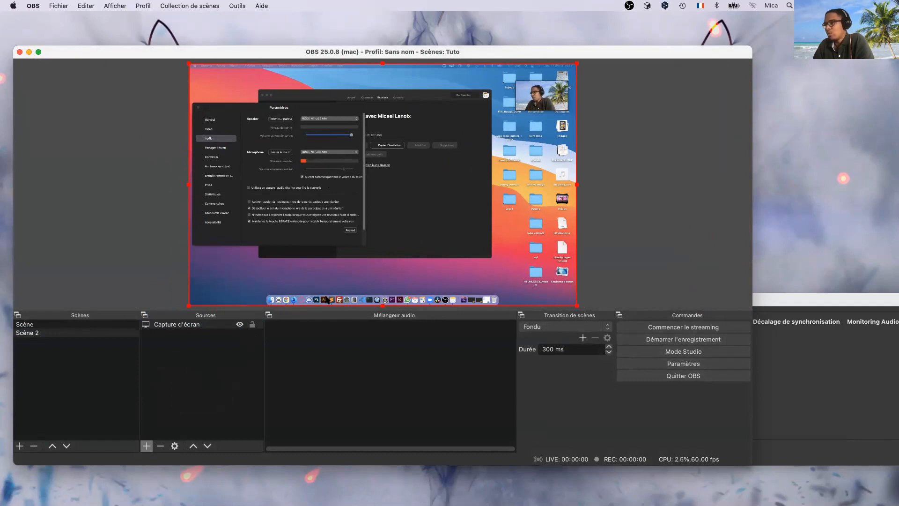
{"action": "left_click", "coordinate": [104, 394]}
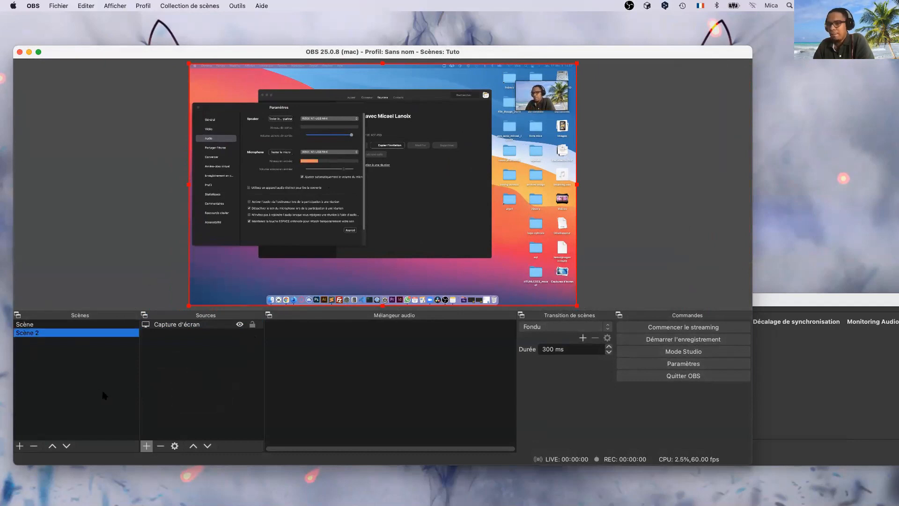
- Add an Image source to Scène 2 that uses the file couverture_12Oct_livre-martinique-réveille-toi.png
{"action": "left_click", "coordinate": [146, 445]}
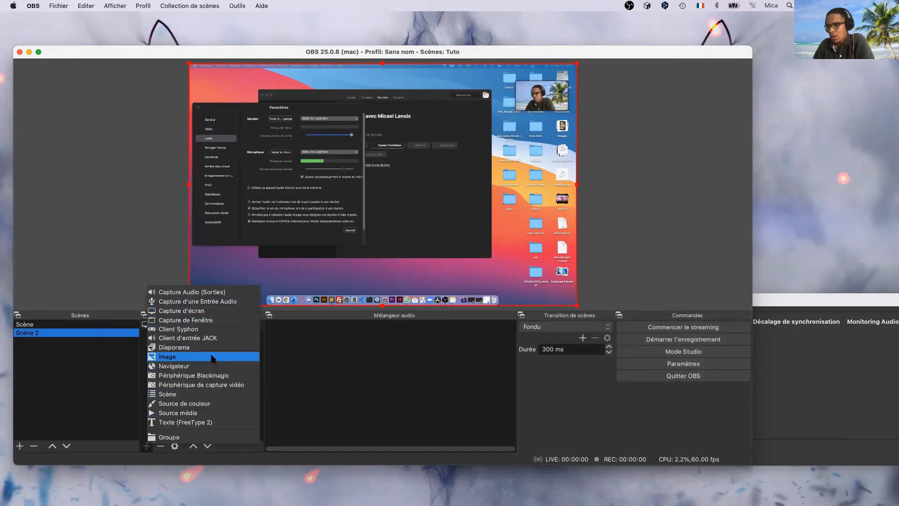
{"action": "left_click", "coordinate": [187, 357]}
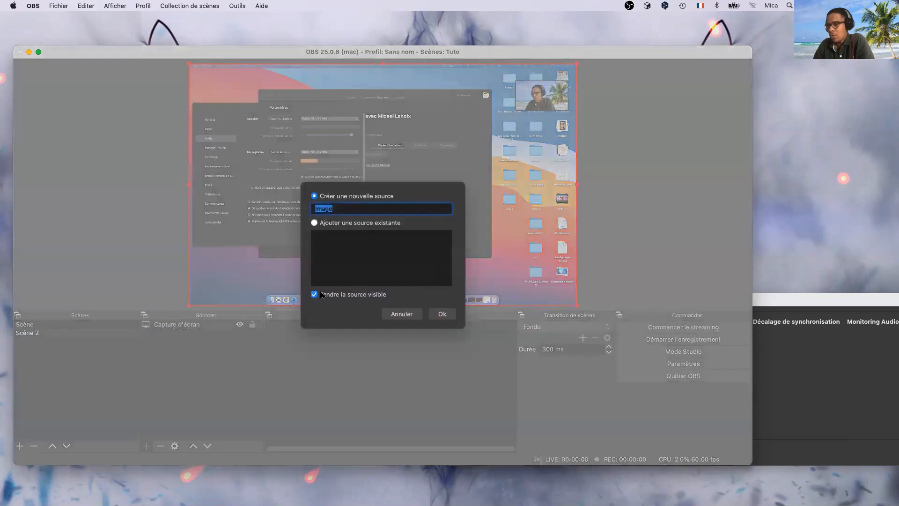
{"action": "left_click", "coordinate": [437, 315]}
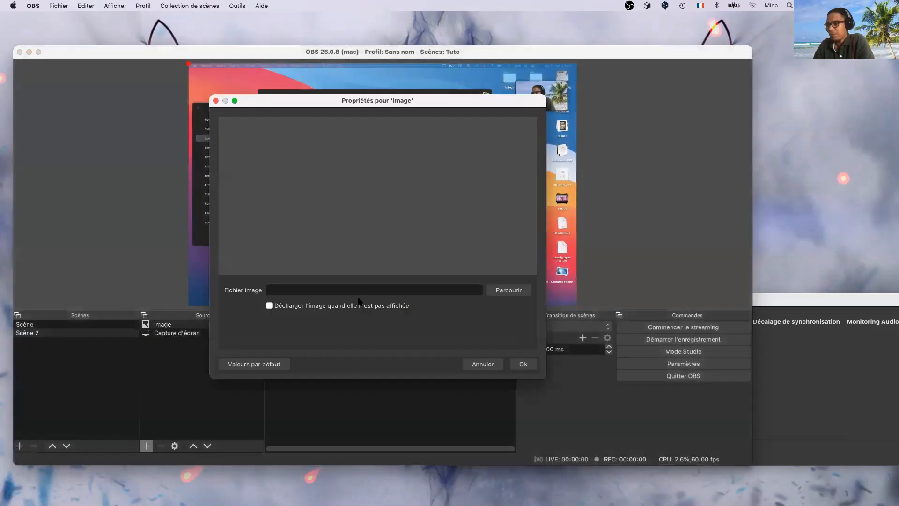
{"action": "left_click", "coordinate": [506, 292]}
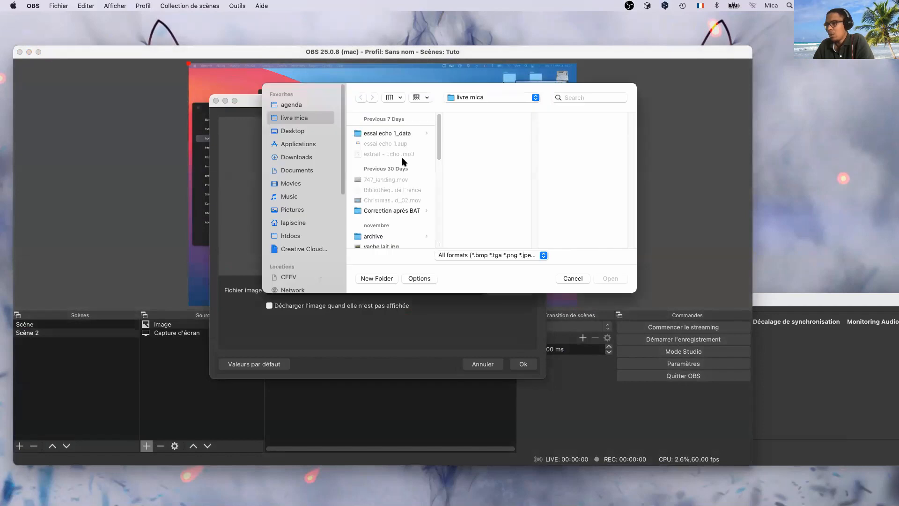
{"action": "scroll", "coordinate": [379, 197], "scroll_direction": "down", "scroll_amount": 2}
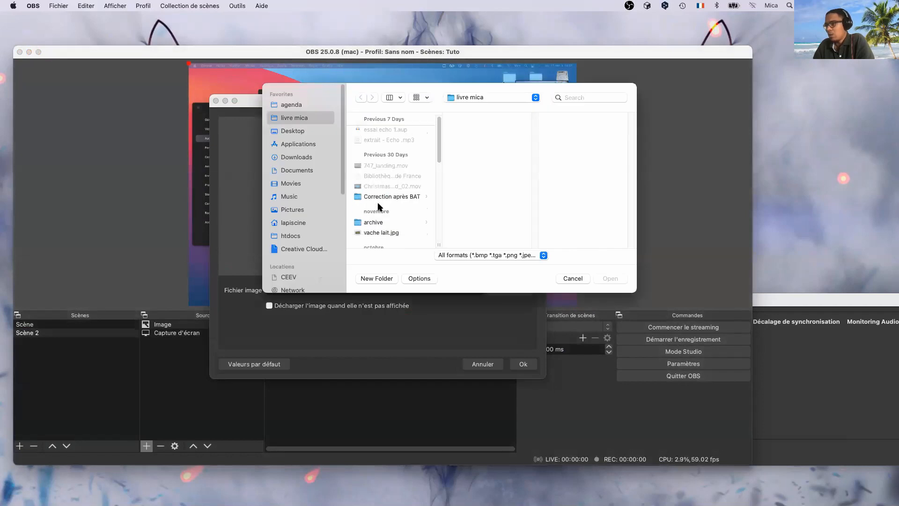
{"action": "left_click", "coordinate": [377, 231]}
{"action": "scroll", "coordinate": [380, 230], "scroll_direction": "down", "scroll_amount": 3}
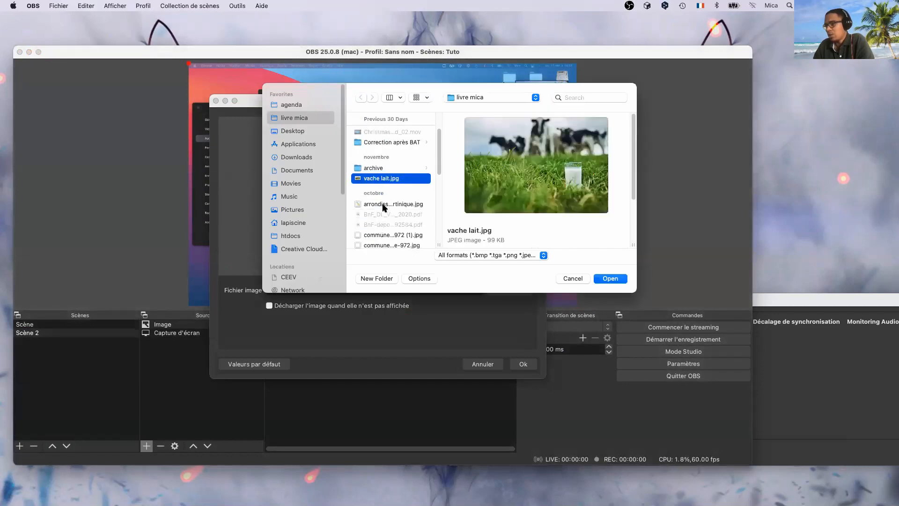
{"action": "left_click", "coordinate": [383, 204]}
{"action": "scroll", "coordinate": [390, 211], "scroll_direction": "down", "scroll_amount": 4}
{"action": "left_click", "coordinate": [391, 216]}
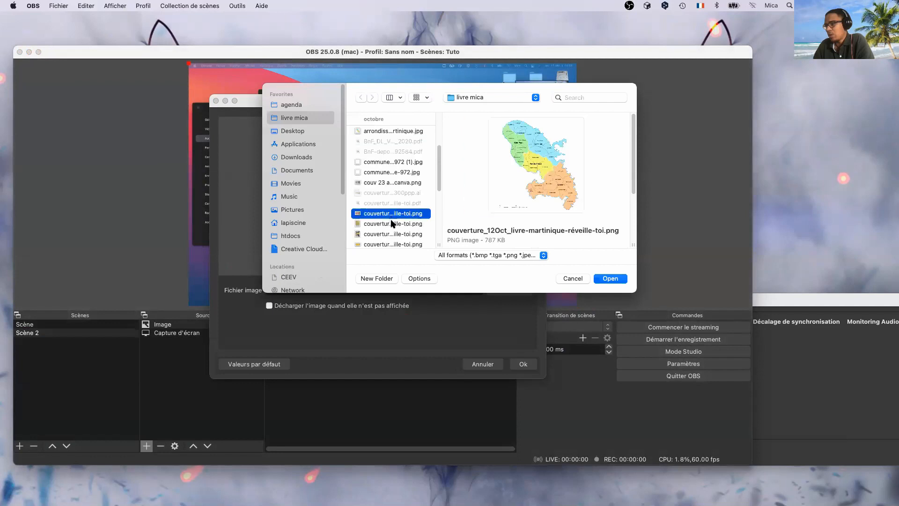
{"action": "left_click", "coordinate": [603, 278]}
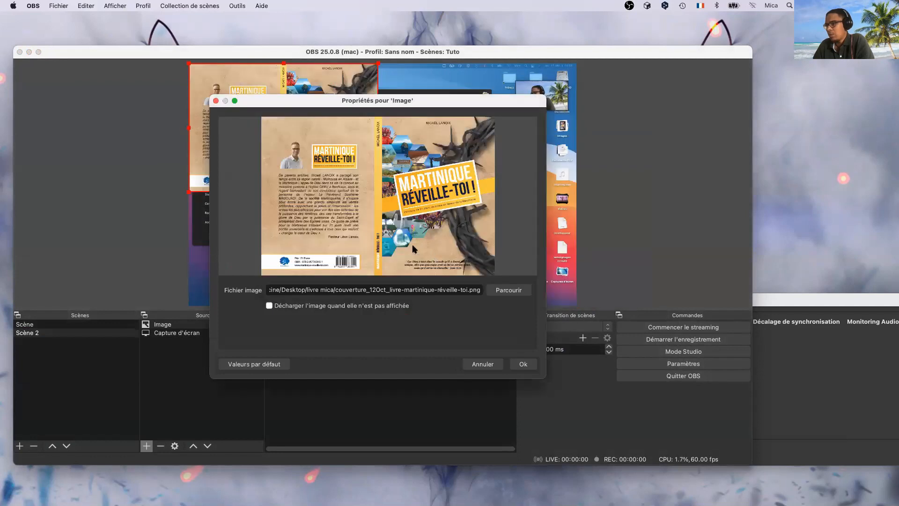
{"action": "left_click", "coordinate": [522, 365]}
- Fit the book cover image to the screen with the Adapter à l'écran transform
{"action": "mouse_move", "coordinate": [314, 125]}
{"action": "left_mouse_down"}
{"action": "mouse_move", "coordinate": [325, 151]}
{"action": "mouse_move", "coordinate": [314, 124]}
{"action": "left_mouse_up"}
{"action": "right_click", "coordinate": [304, 123]}
{"action": "right_click", "coordinate": [244, 105]}
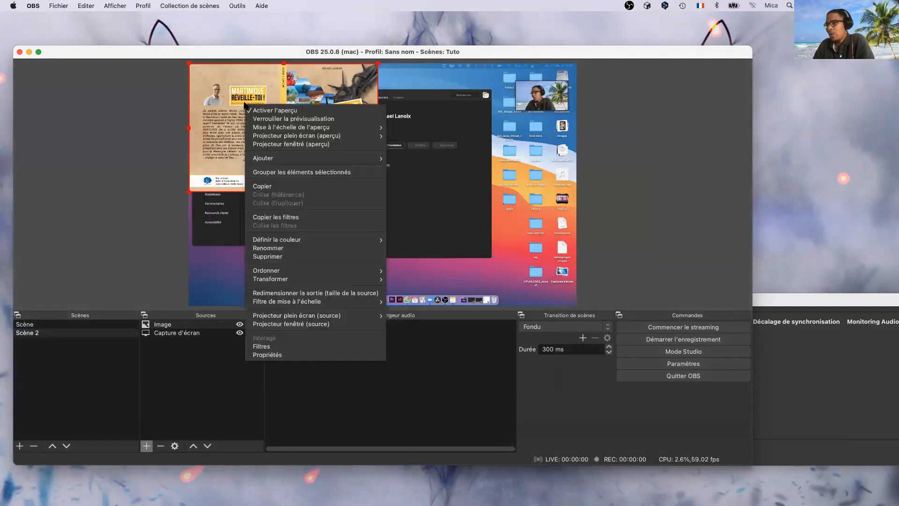
{"action": "mouse_move", "coordinate": [336, 279]}
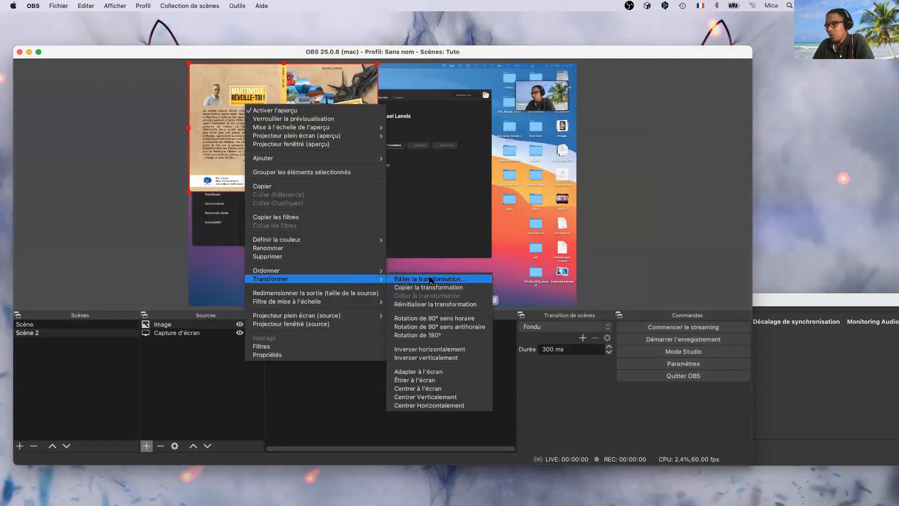
{"action": "left_click", "coordinate": [426, 371]}
{"action": "left_click", "coordinate": [633, 186]}
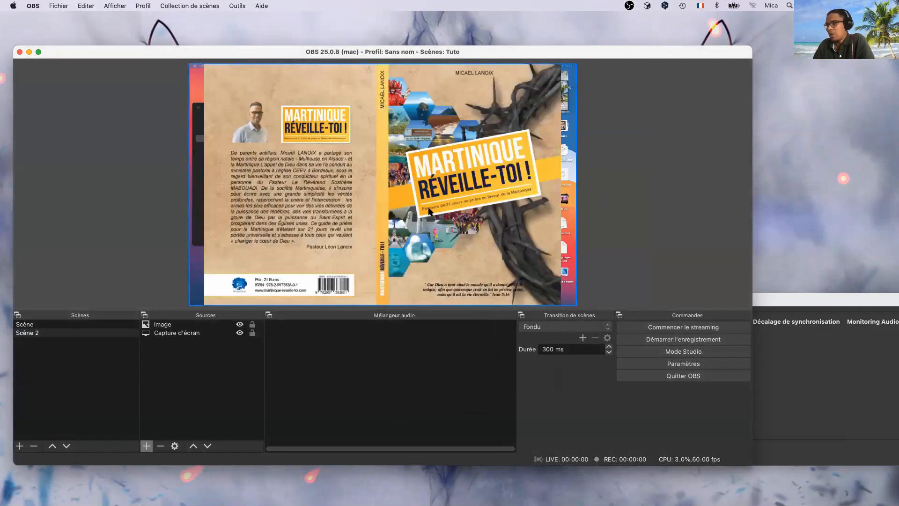
- Stretch the book cover image to cover the whole canvas and place it beneath the Capture d'écran source
{"action": "left_click", "coordinate": [429, 211]}
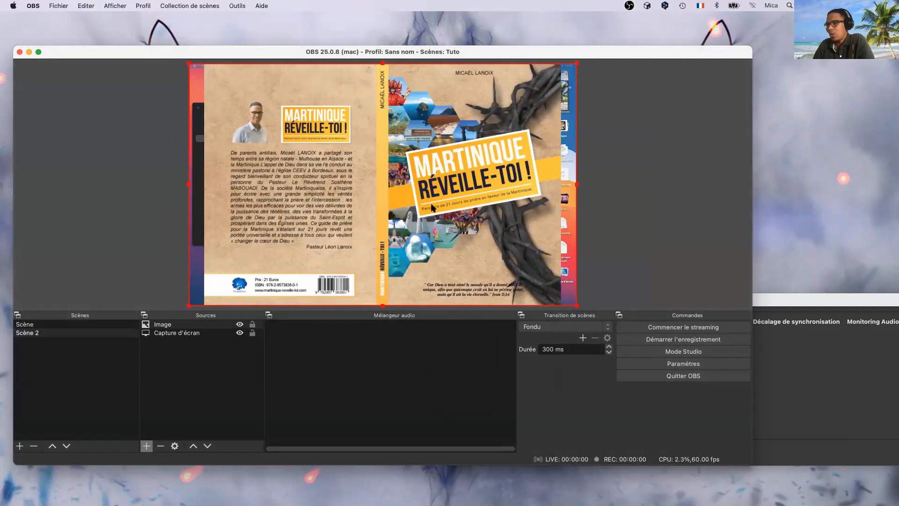
{"action": "right_click", "coordinate": [419, 204]}
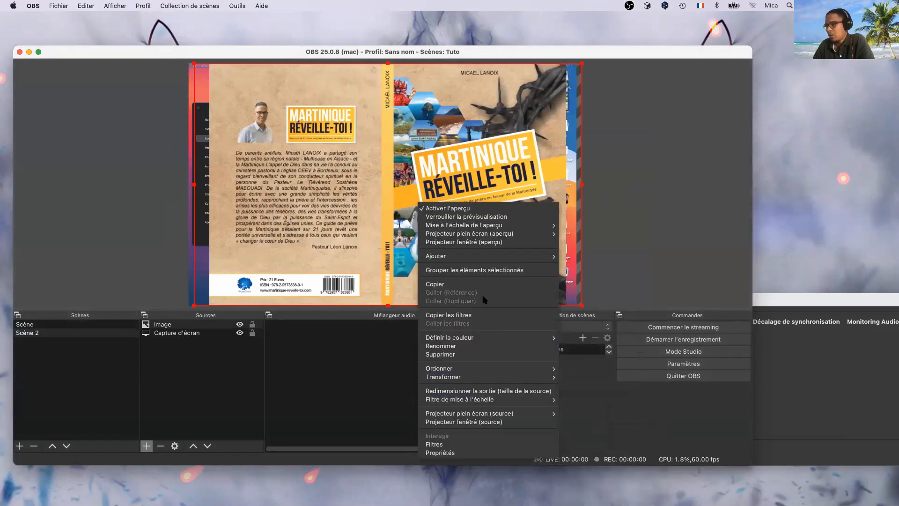
{"action": "mouse_move", "coordinate": [485, 377]}
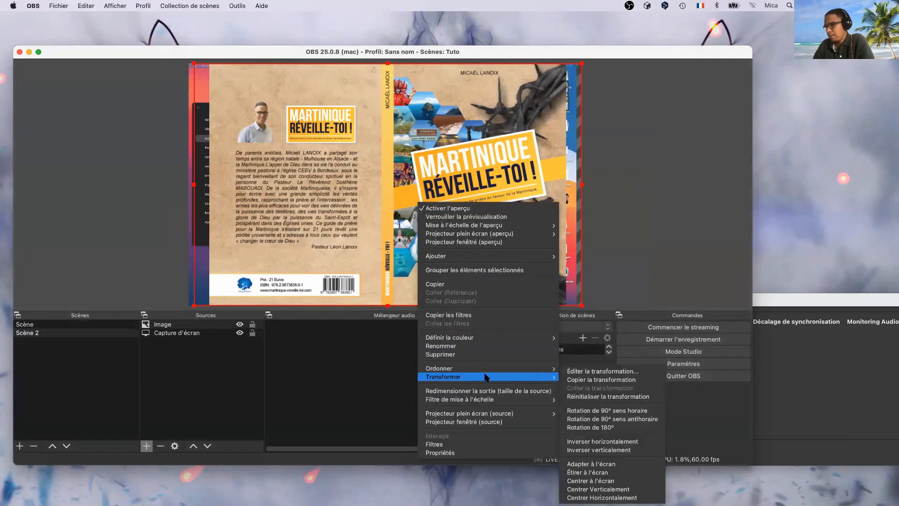
{"action": "left_click", "coordinate": [608, 463]}
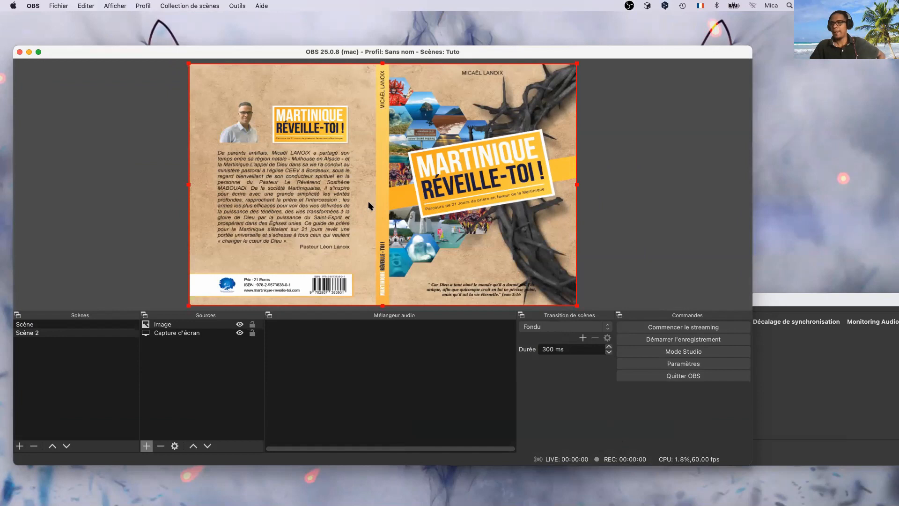
{"action": "left_click_drag", "start_coordinate": [165, 326], "coordinate": [174, 340]}
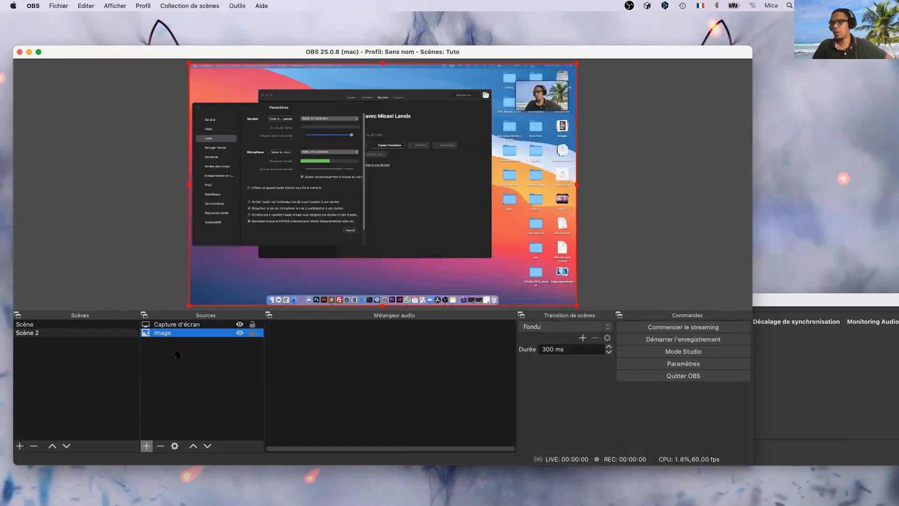
- Scale the screen capture down from its upper-left corner, keeping the book cover image sized to fill the canvas behind it
{"action": "left_click_drag", "start_coordinate": [190, 66], "coordinate": [466, 291]}
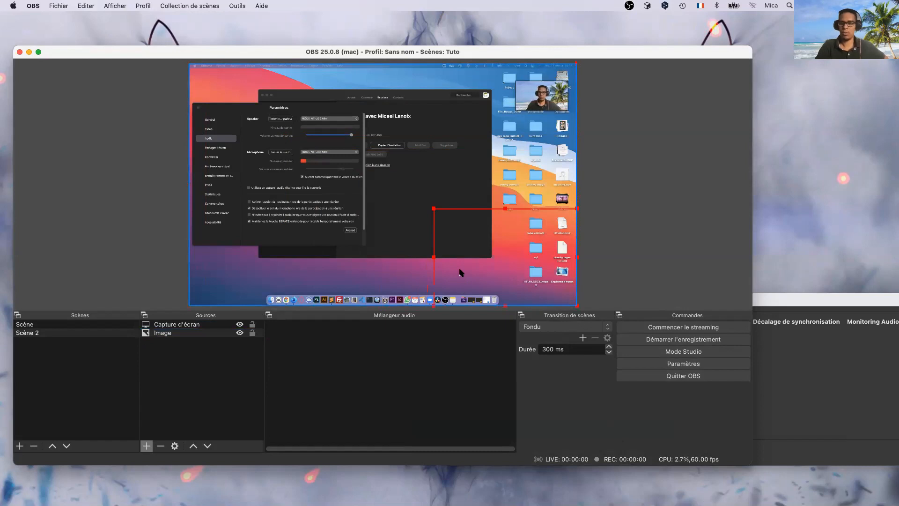
{"action": "left_click", "coordinate": [416, 238]}
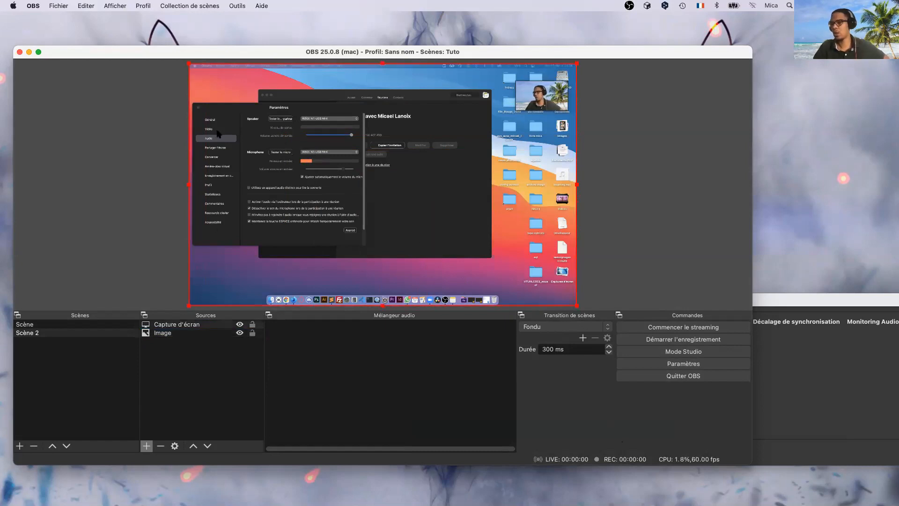
{"action": "left_click_drag", "start_coordinate": [191, 67], "coordinate": [490, 279]}
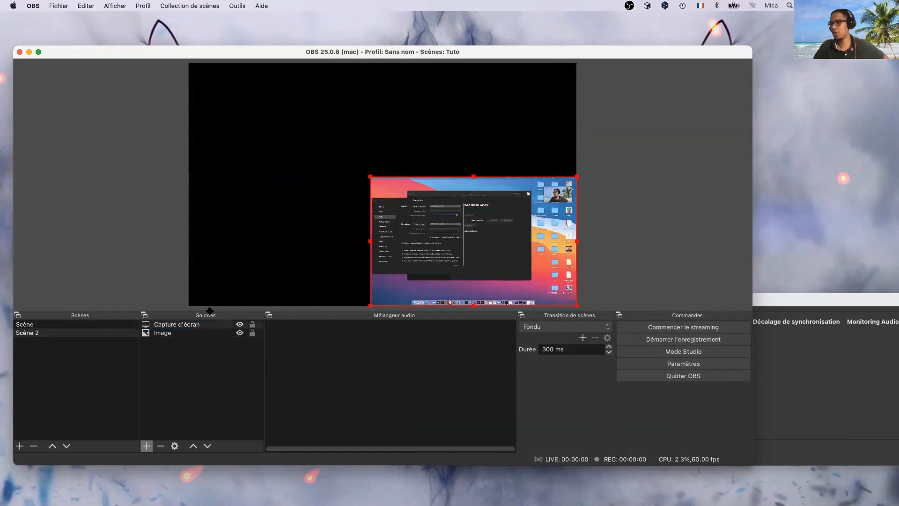
{"action": "left_click", "coordinate": [434, 224]}
{"action": "left_click_drag", "start_coordinate": [434, 209], "coordinate": [188, 62]}
{"action": "left_click", "coordinate": [94, 164]}
- Shrink the screen capture further and place it in the lower-left corner of the canvas over the book cover
{"action": "left_click_drag", "start_coordinate": [452, 225], "coordinate": [364, 179]}
{"action": "left_click", "coordinate": [621, 190]}
{"action": "left_click_drag", "start_coordinate": [454, 139], "coordinate": [304, 234]}
{"action": "left_click", "coordinate": [618, 226]}
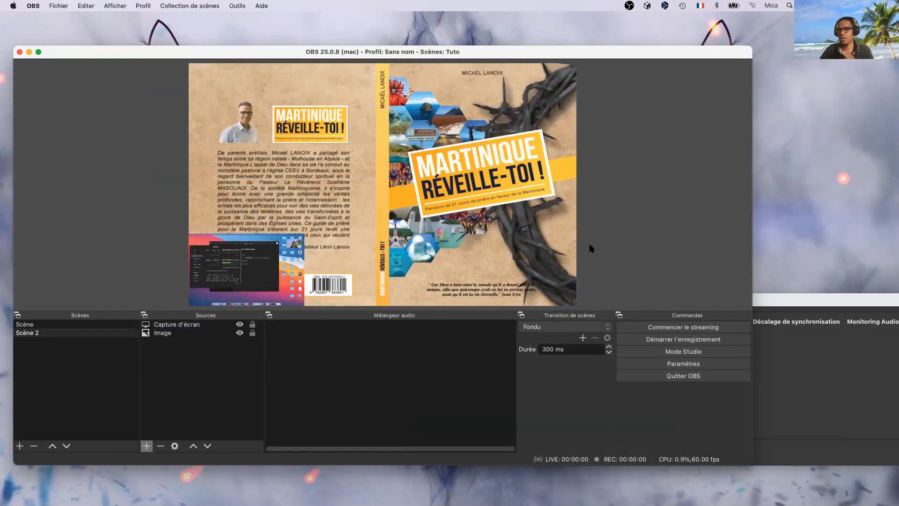
- Switch back and forth between Scène and Scène 2 to compare their content and the transition
{"action": "left_click", "coordinate": [43, 324]}
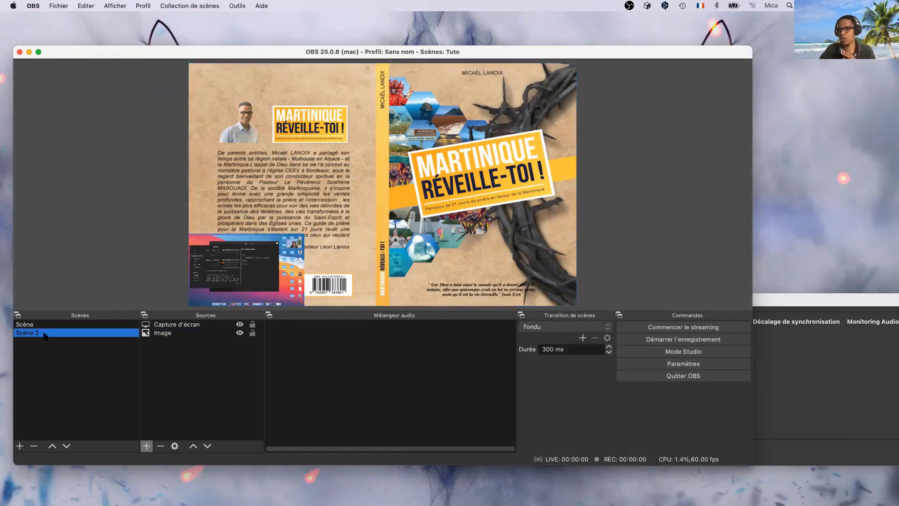
{"action": "left_click", "coordinate": [48, 336]}
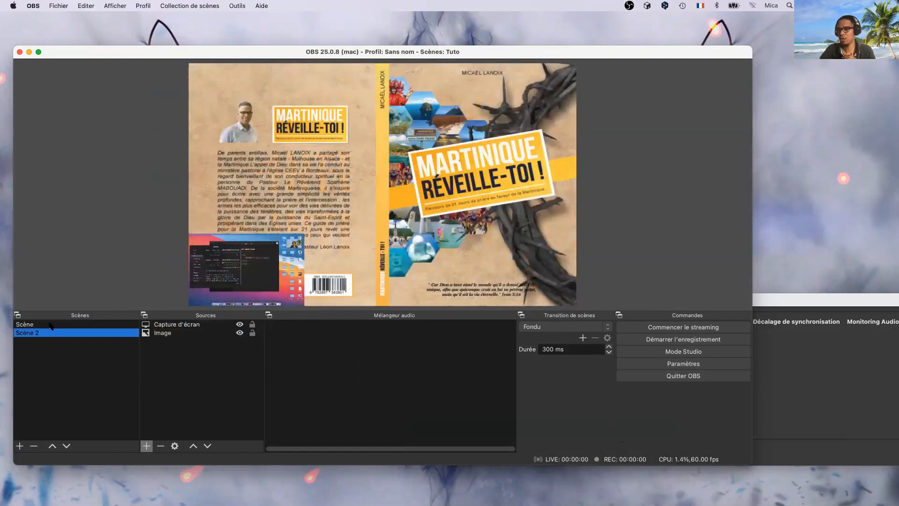
{"action": "left_click", "coordinate": [52, 328]}
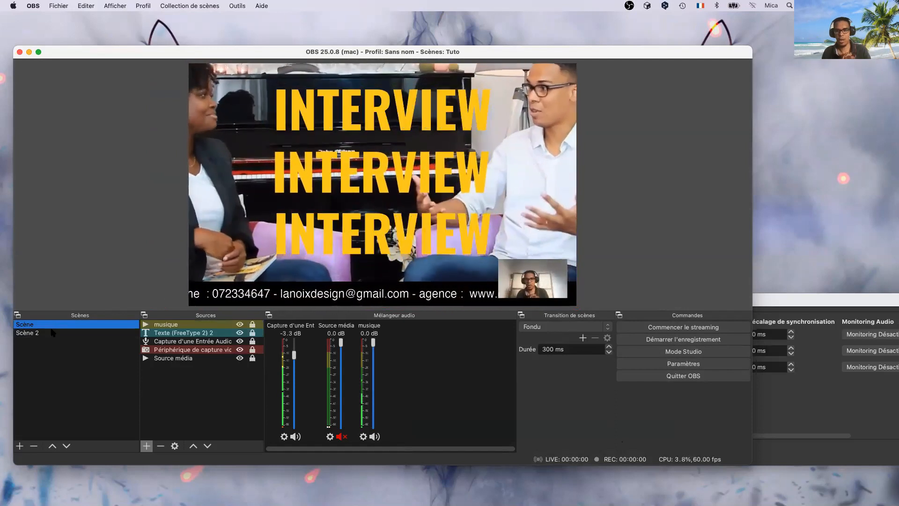
{"action": "left_click", "coordinate": [53, 333]}
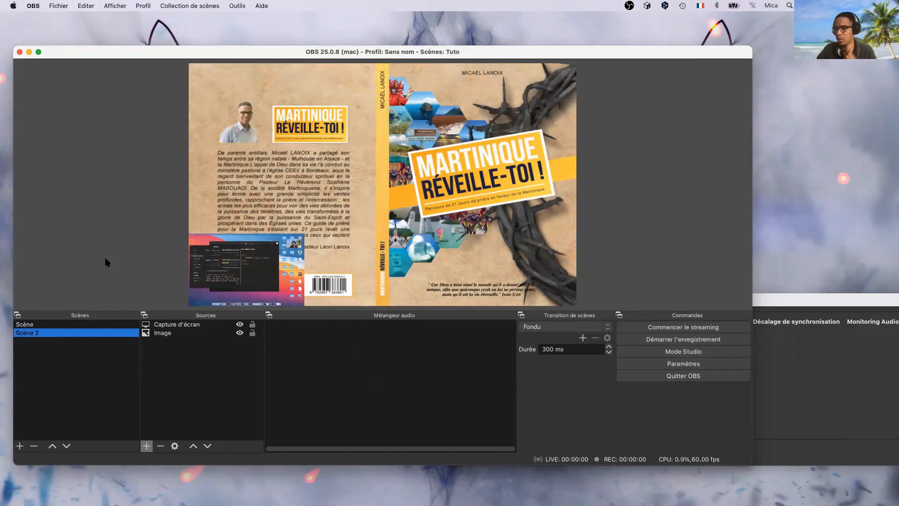
- Copy the webcam video capture source from Scène and paste it into Scène 2
{"action": "left_click", "coordinate": [56, 325]}
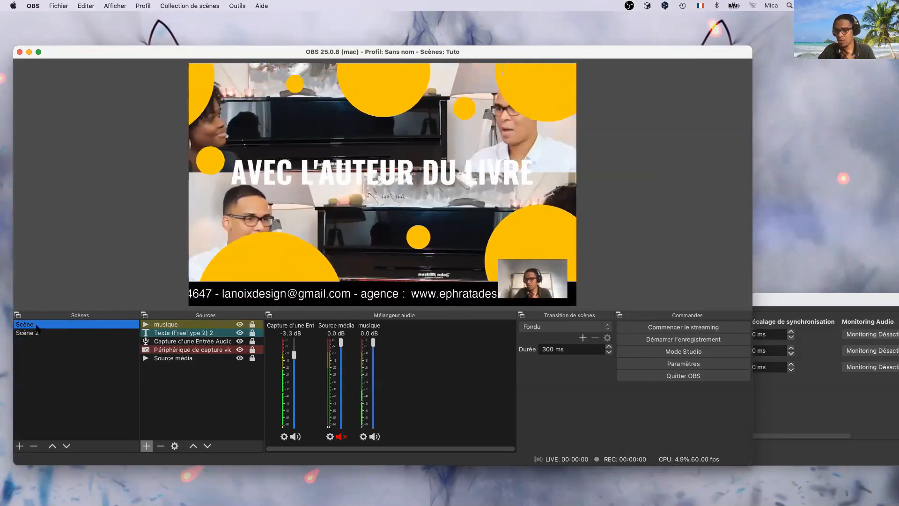
{"action": "right_click", "coordinate": [164, 349]}
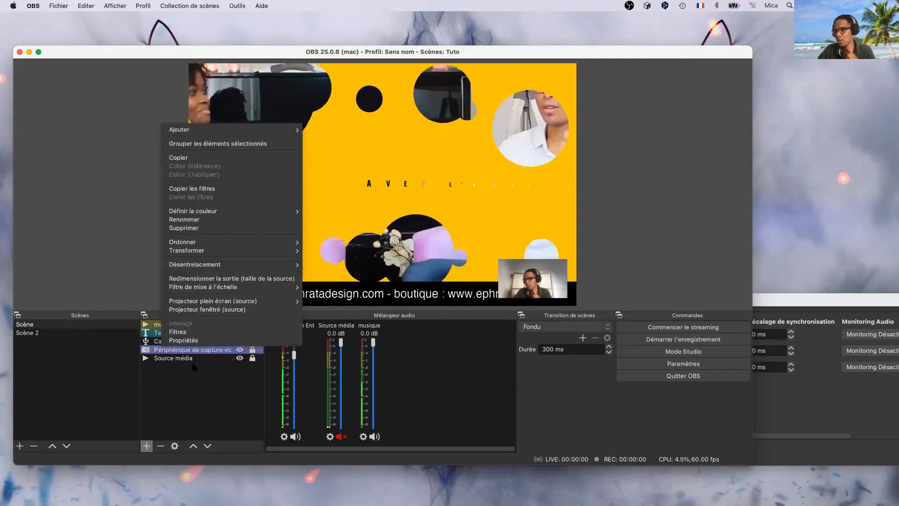
{"action": "left_click", "coordinate": [179, 157]}
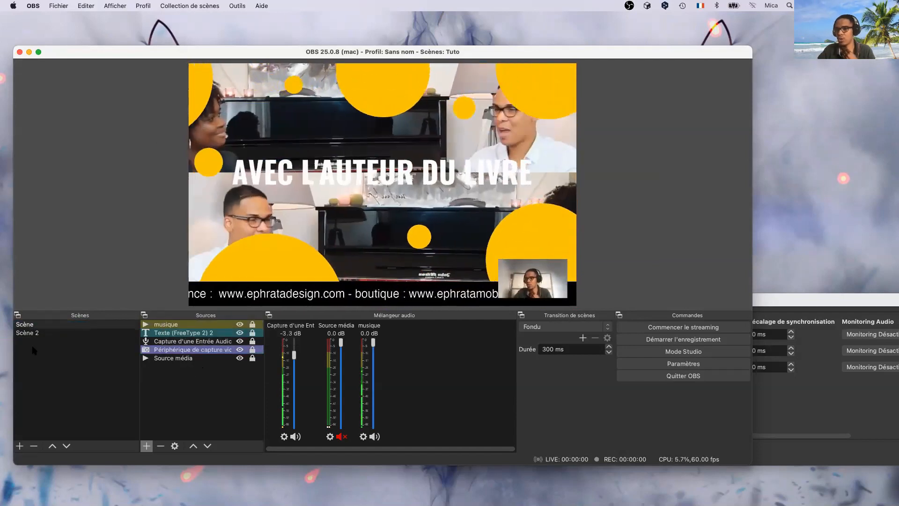
{"action": "left_click", "coordinate": [27, 332]}
{"action": "right_click", "coordinate": [197, 393]}
{"action": "left_click", "coordinate": [230, 417]}
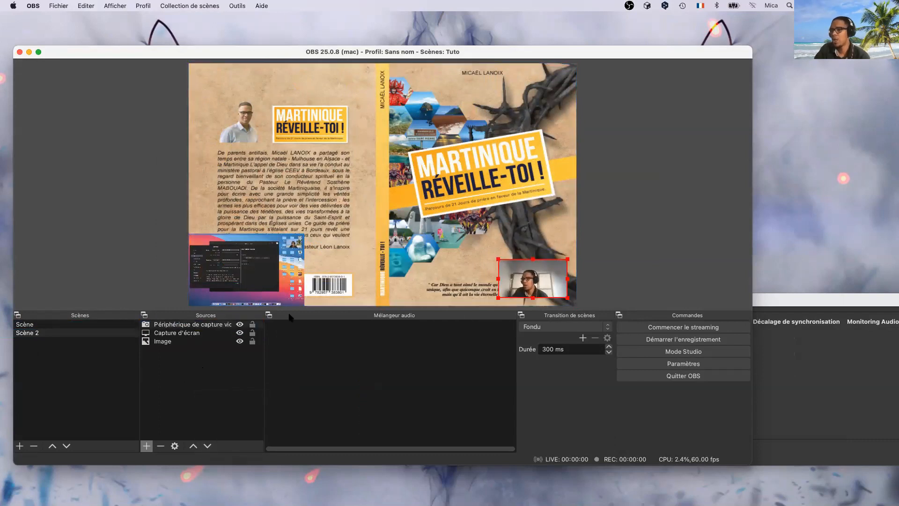
- Delete the webcam video capture source from Scène and confirm the removal
{"action": "left_click", "coordinate": [37, 324]}
{"action": "left_click", "coordinate": [188, 341]}
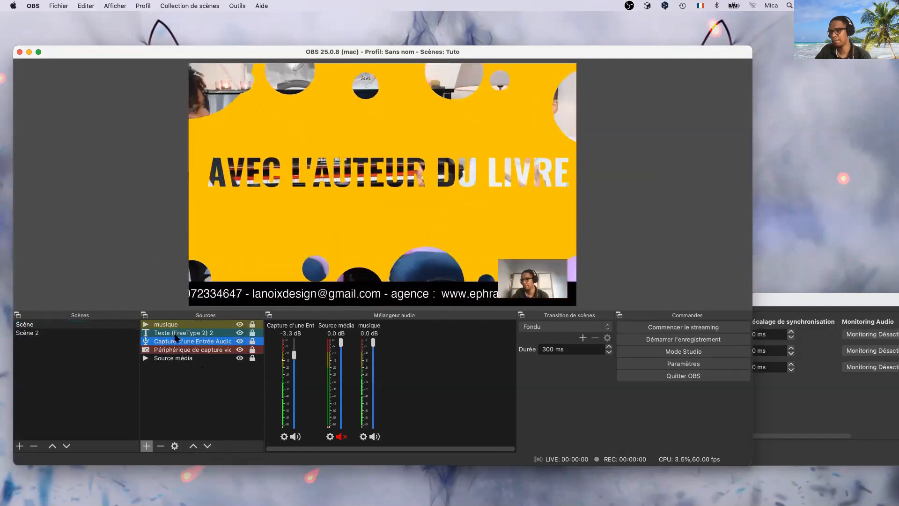
{"action": "left_click", "coordinate": [184, 366]}
{"action": "right_click", "coordinate": [190, 350]}
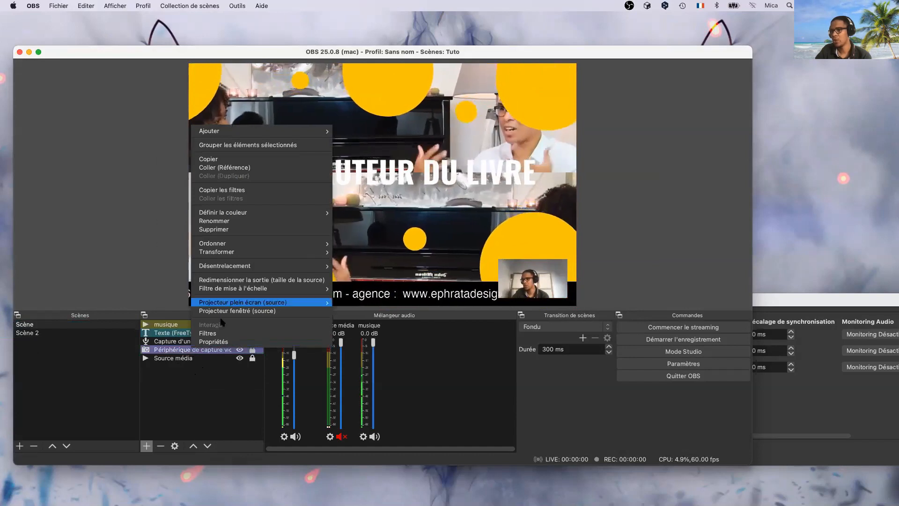
{"action": "left_click", "coordinate": [217, 229]}
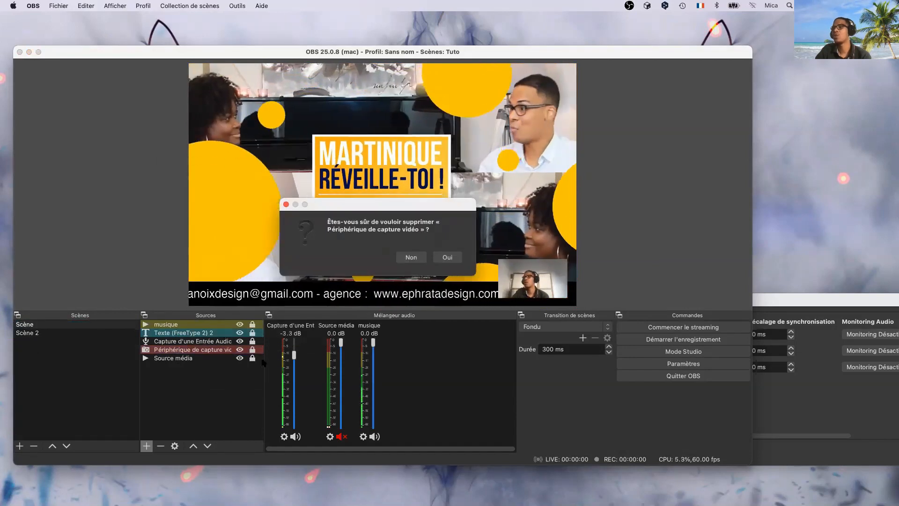
{"action": "left_click", "coordinate": [445, 257]}
- Switch repeatedly between Scène 2 and Scène to check the change from the webcam layout to the intro video
{"action": "left_click", "coordinate": [80, 331]}
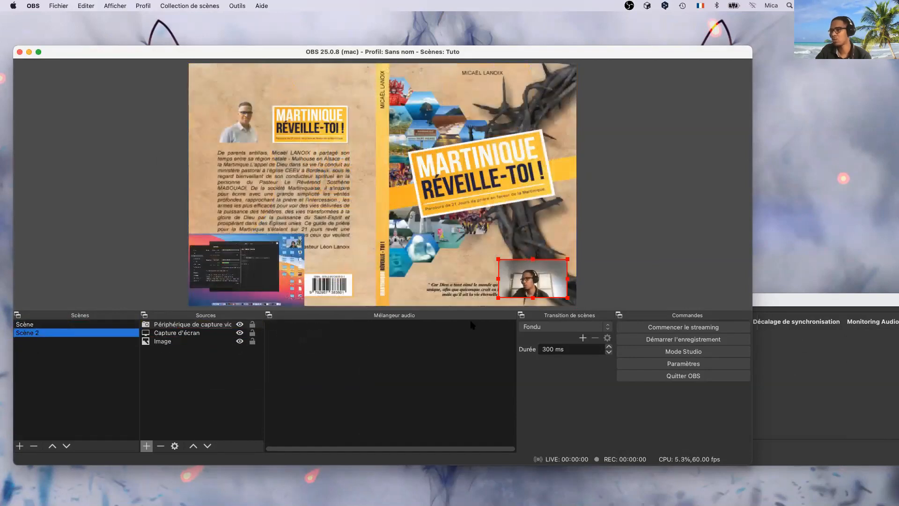
{"action": "left_click", "coordinate": [147, 368]}
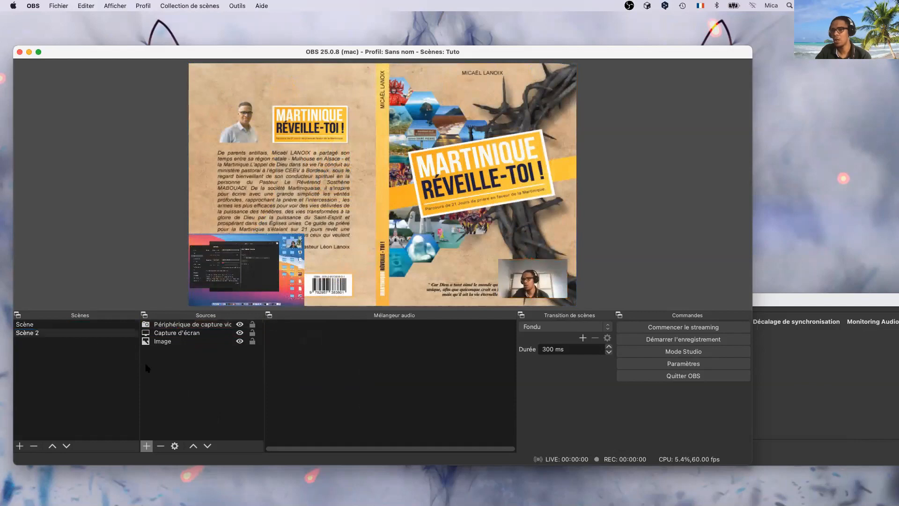
{"action": "left_click", "coordinate": [80, 324]}
{"action": "left_click", "coordinate": [77, 332]}
{"action": "left_click", "coordinate": [77, 325]}
{"action": "left_click", "coordinate": [76, 333]}
{"action": "left_click", "coordinate": [73, 326]}
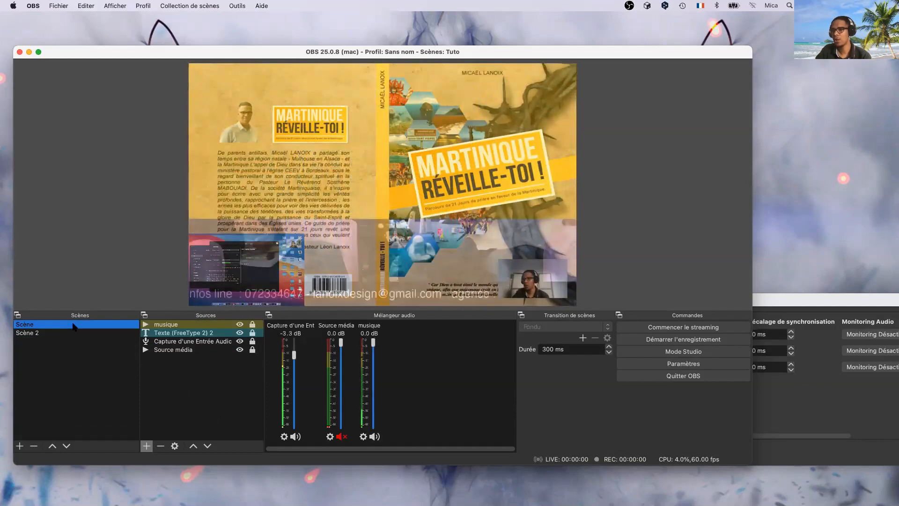
{"action": "left_click", "coordinate": [71, 331]}
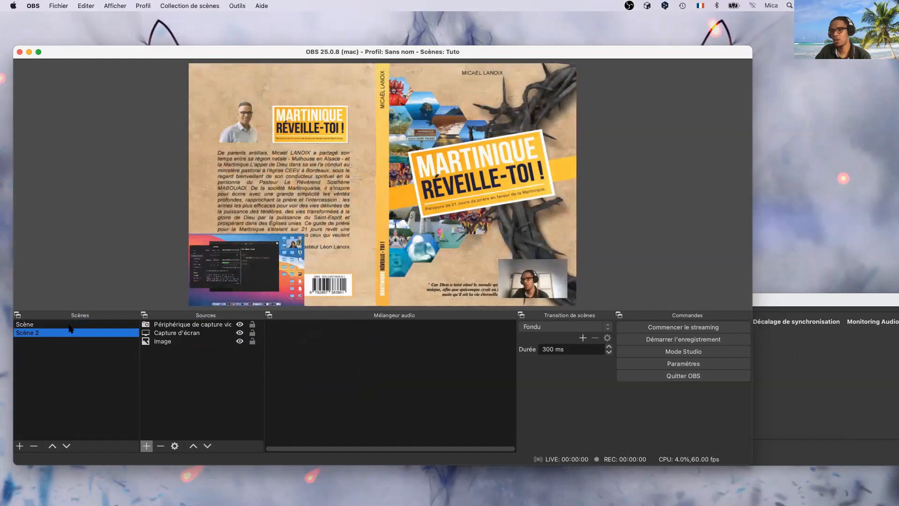
{"action": "left_click", "coordinate": [71, 323]}
{"action": "left_click", "coordinate": [71, 332]}
{"action": "left_click", "coordinate": [70, 324]}
{"action": "left_click", "coordinate": [70, 333]}
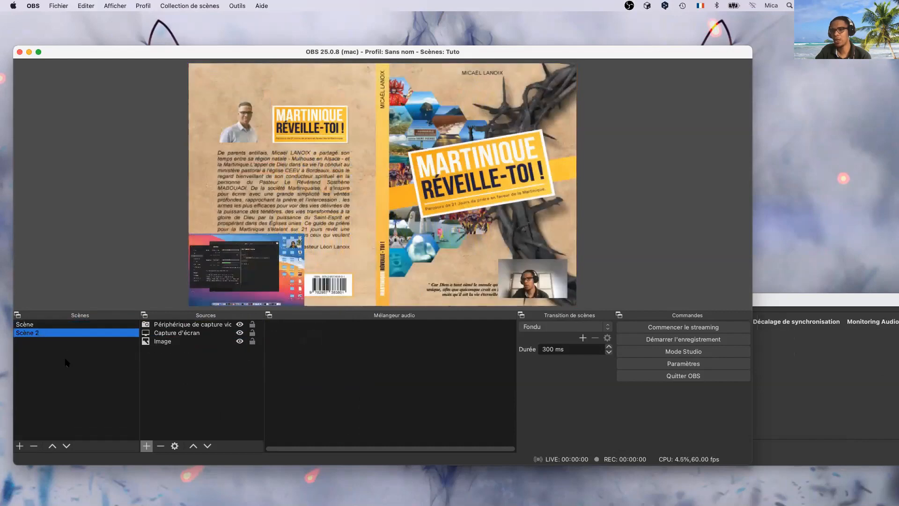
{"action": "left_click", "coordinate": [61, 324]}
{"action": "left_click", "coordinate": [75, 333]}
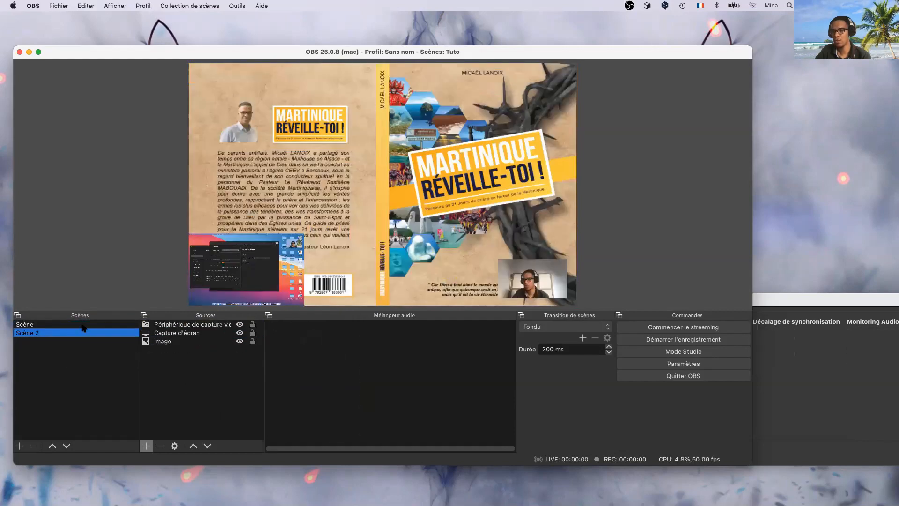
{"action": "left_click", "coordinate": [83, 325]}
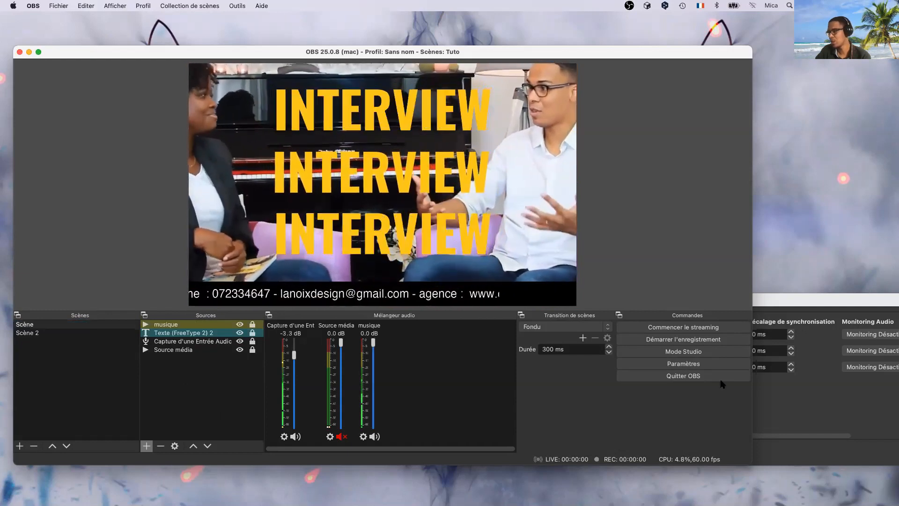
- Close the advanced audio properties window and alternate between Scène and Scène 2 to watch the fade
{"action": "left_click_drag", "start_coordinate": [796, 302], "coordinate": [468, 267]}
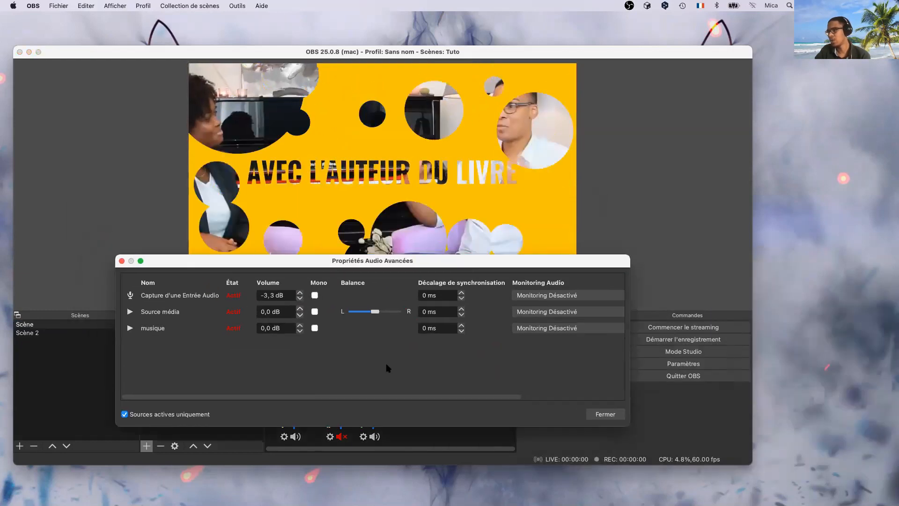
{"action": "left_click", "coordinate": [604, 414]}
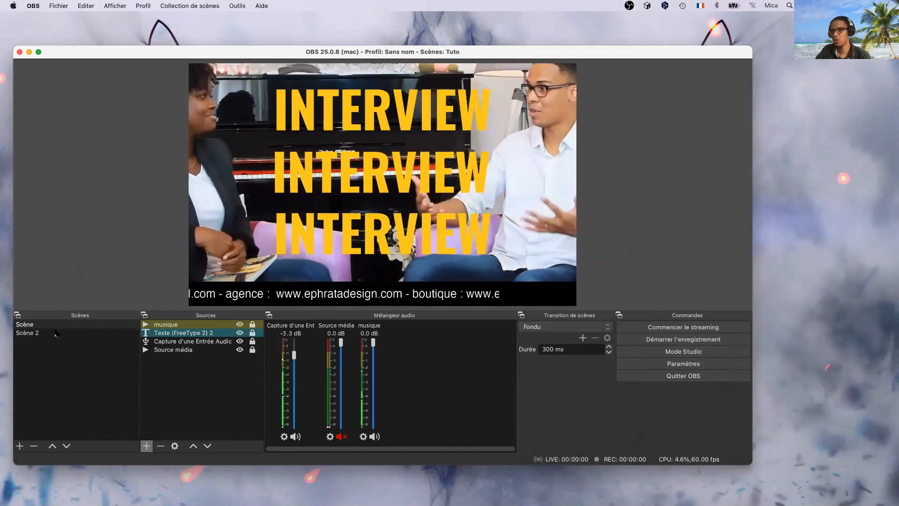
{"action": "left_click", "coordinate": [56, 333]}
{"action": "left_click", "coordinate": [58, 325]}
{"action": "left_click", "coordinate": [58, 331]}
{"action": "left_click", "coordinate": [58, 324]}
{"action": "left_click", "coordinate": [59, 332]}
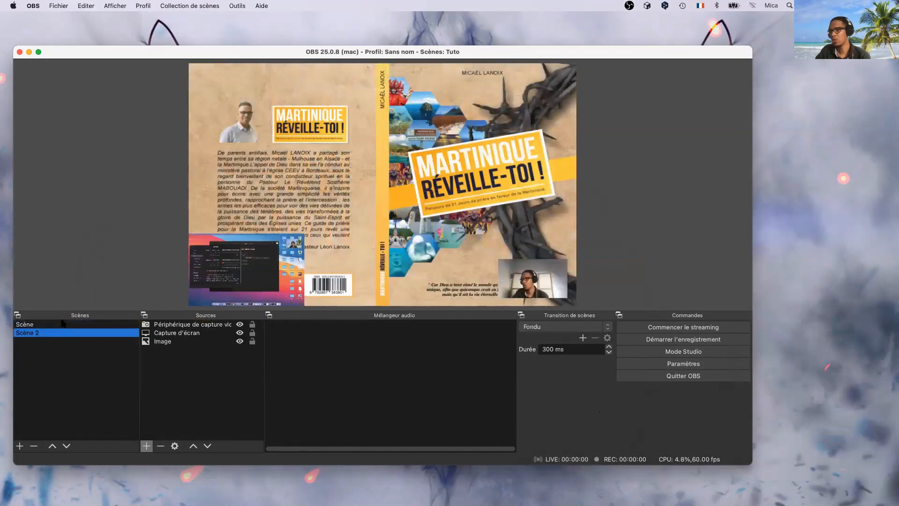
{"action": "left_click", "coordinate": [63, 324]}
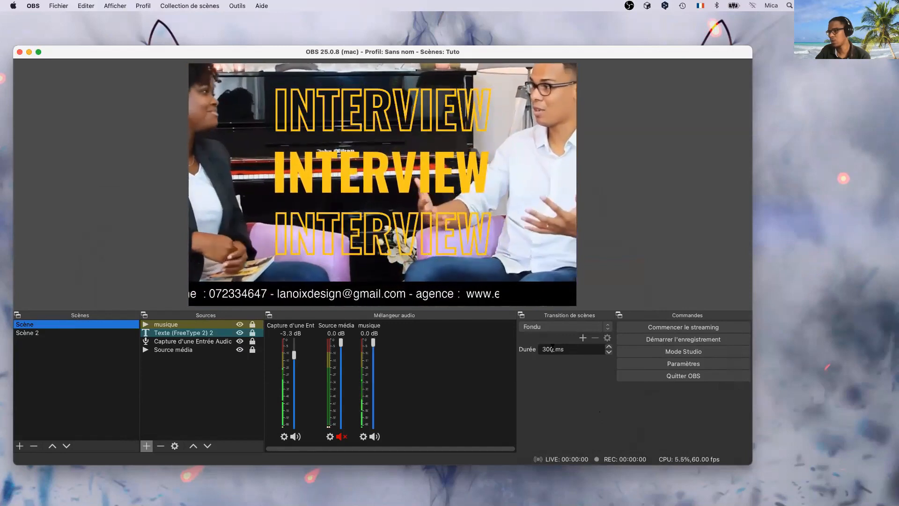
- Set the scene transition duration to 1550 ms and switch between Scène and Scène 2 to test the fade
{"action": "left_click", "coordinate": [608, 347]}
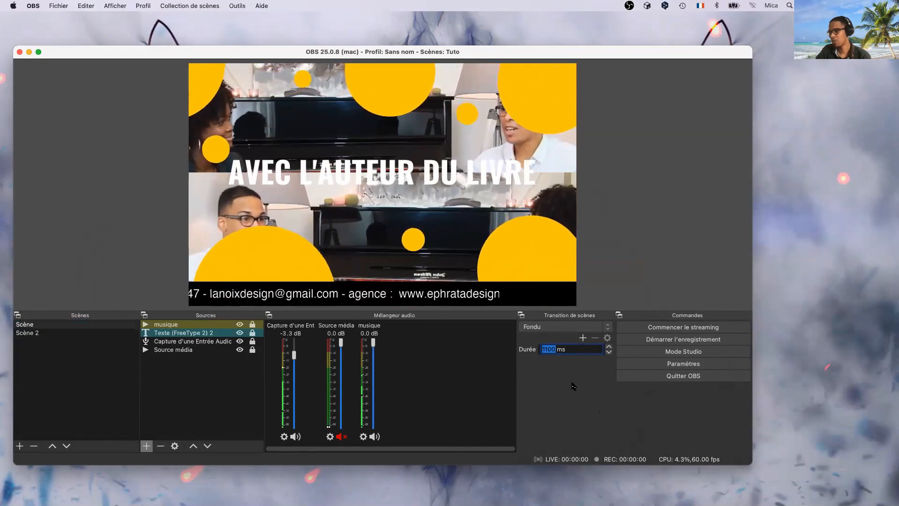
{"action": "left_click", "coordinate": [609, 346]}
{"action": "left_click", "coordinate": [609, 346]}
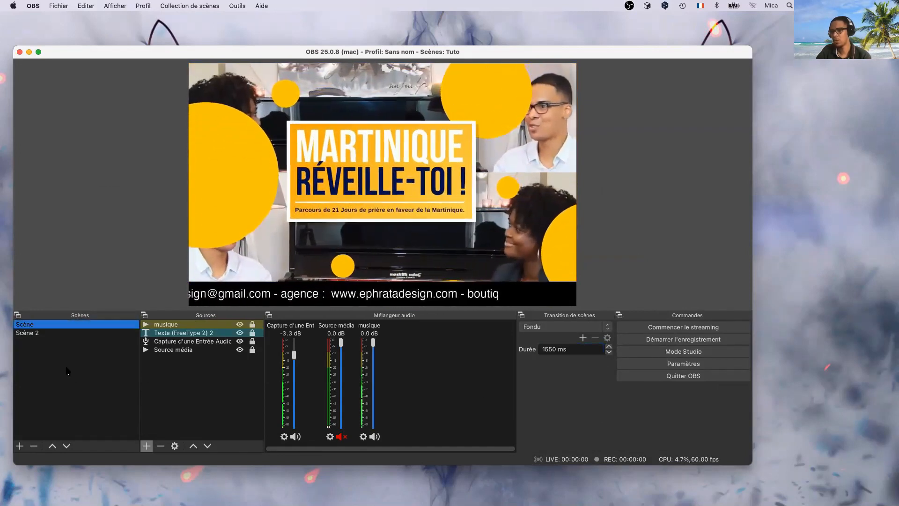
{"action": "left_click", "coordinate": [37, 333]}
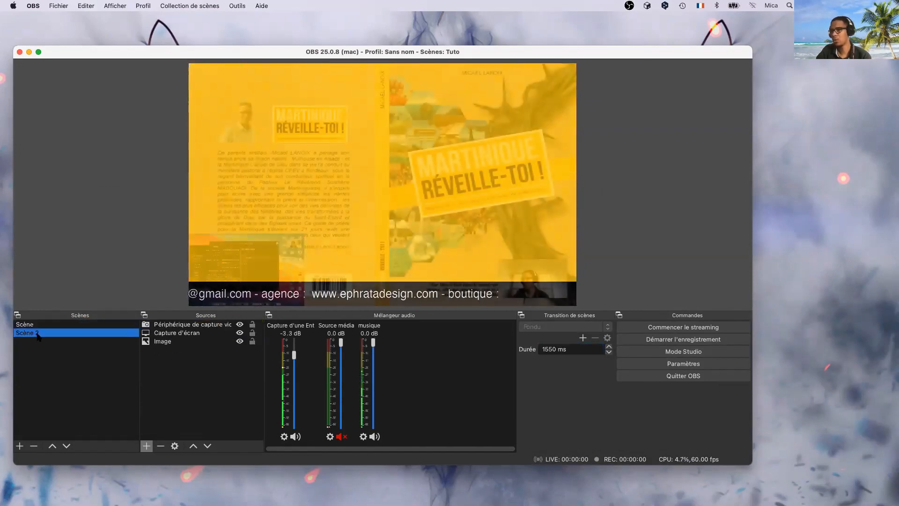
{"action": "left_click", "coordinate": [34, 325]}
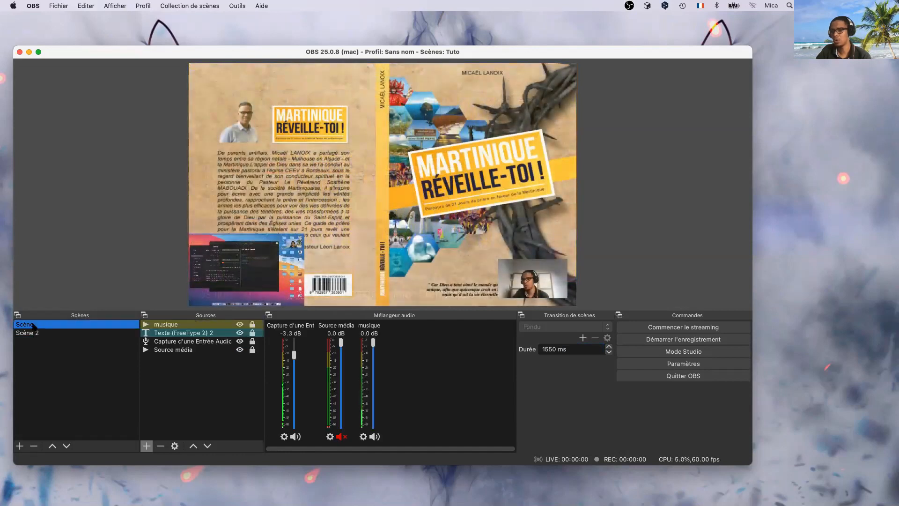
{"action": "left_click", "coordinate": [37, 334]}
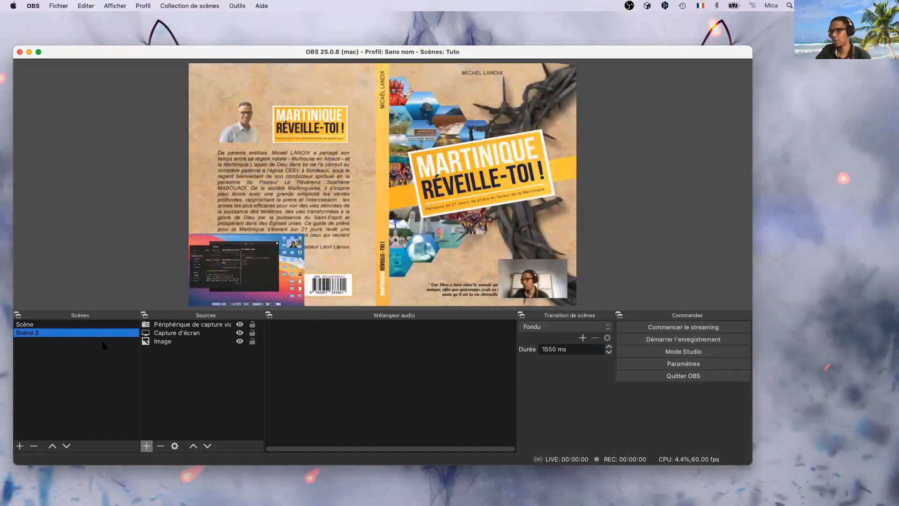
{"action": "key", "text": "Up"}
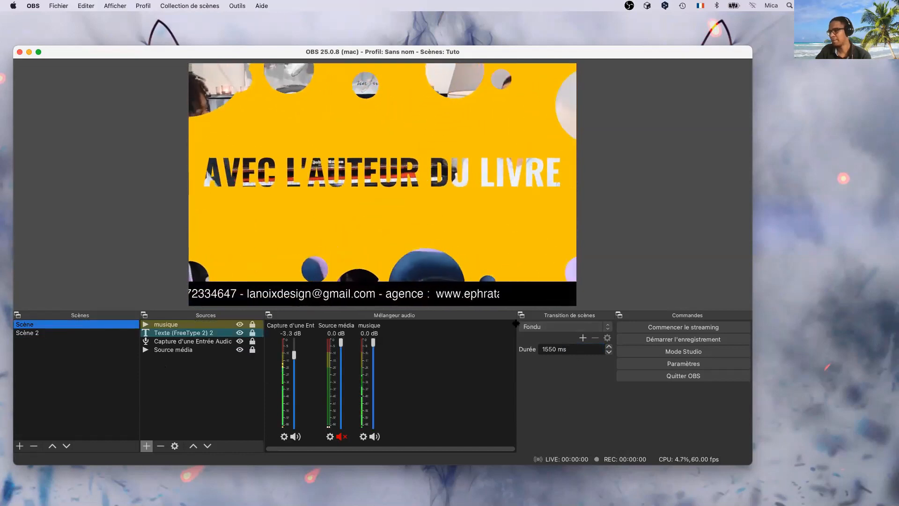
- Enable Studio Mode and load Scène 2 into the preview to inspect its sources separately from the programme output
{"action": "left_click", "coordinate": [703, 351]}
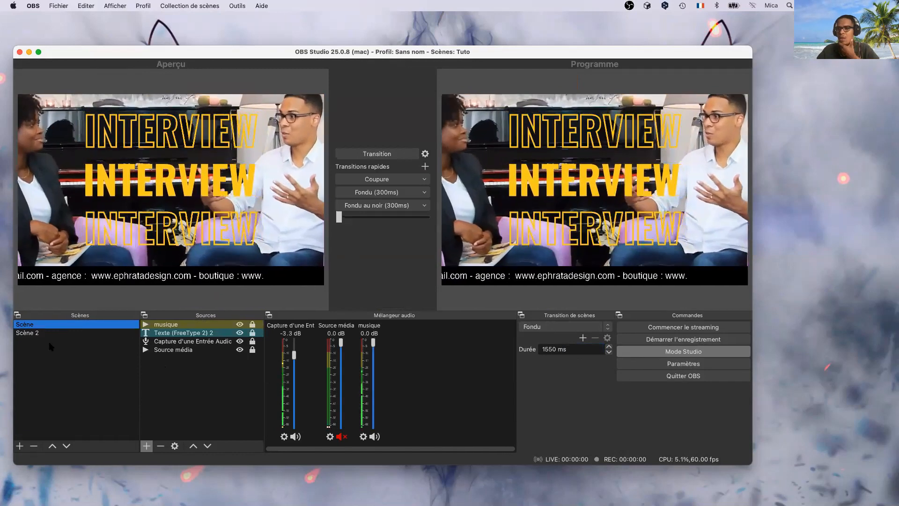
{"action": "left_click", "coordinate": [42, 332]}
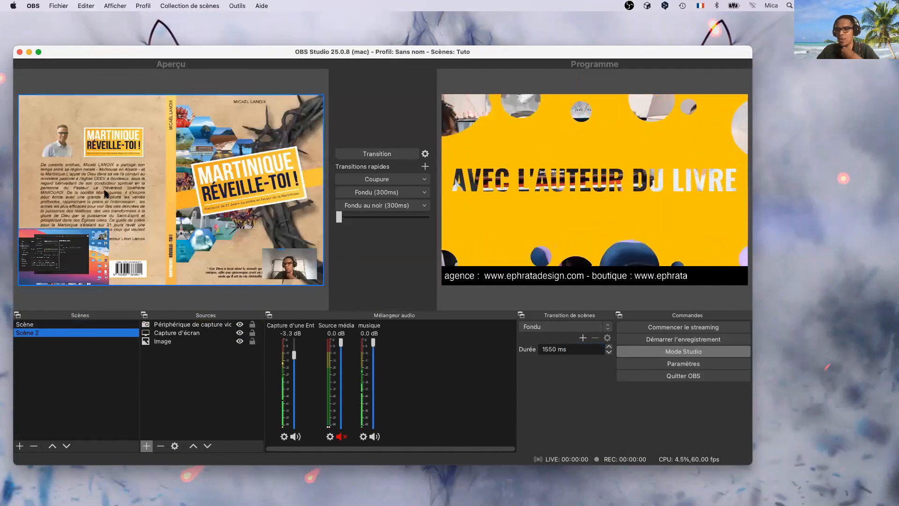
{"action": "left_click", "coordinate": [177, 340]}
{"action": "left_click", "coordinate": [176, 324]}
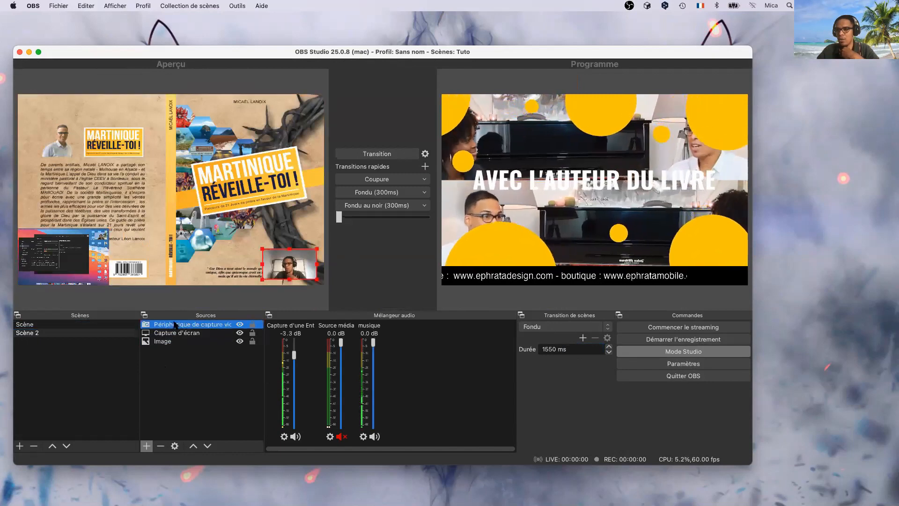
{"action": "left_click", "coordinate": [195, 348]}
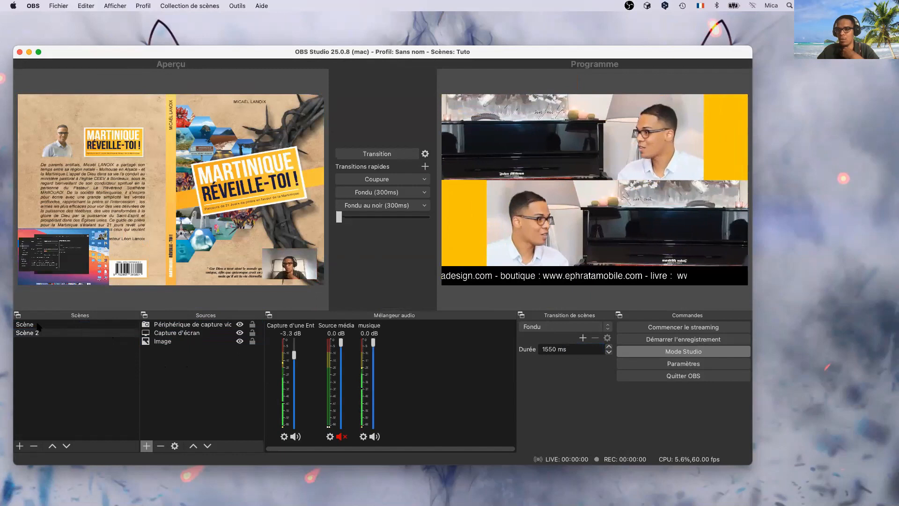
{"action": "double_click", "coordinate": [44, 333]}
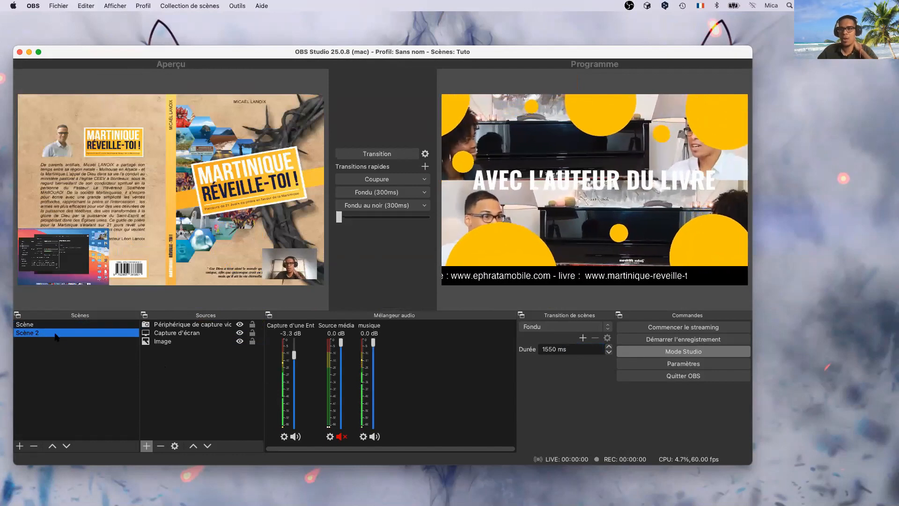
{"action": "left_click", "coordinate": [46, 325]}
{"action": "left_click", "coordinate": [50, 332]}
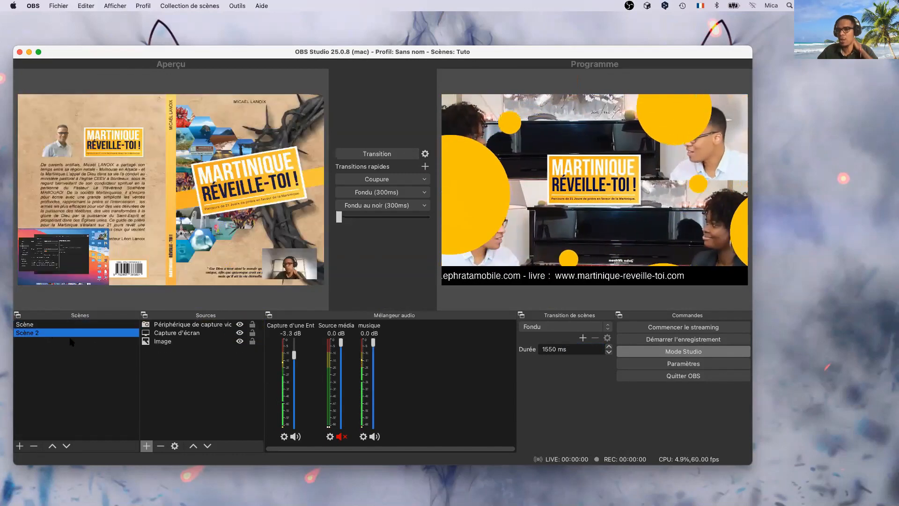
- Shrink the book cover image to about half the canvas width in the Scène 2 preview and transition the scene to the programme
{"action": "left_click", "coordinate": [167, 342]}
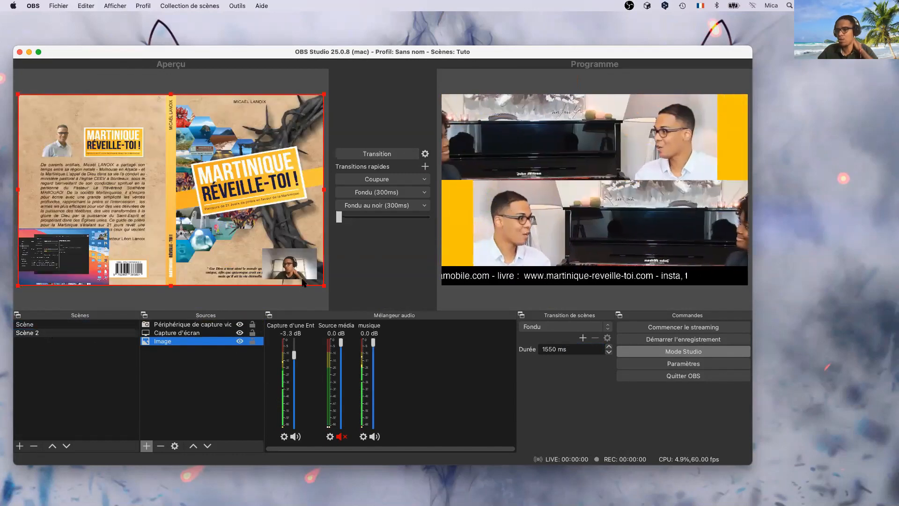
{"action": "left_click_drag", "start_coordinate": [325, 286], "coordinate": [183, 214]}
{"action": "left_click", "coordinate": [184, 215]}
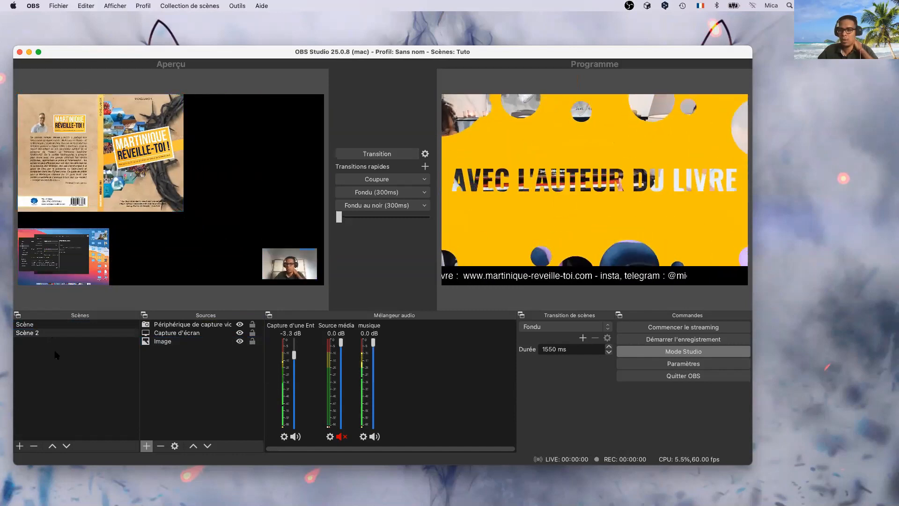
{"action": "left_click", "coordinate": [58, 335]}
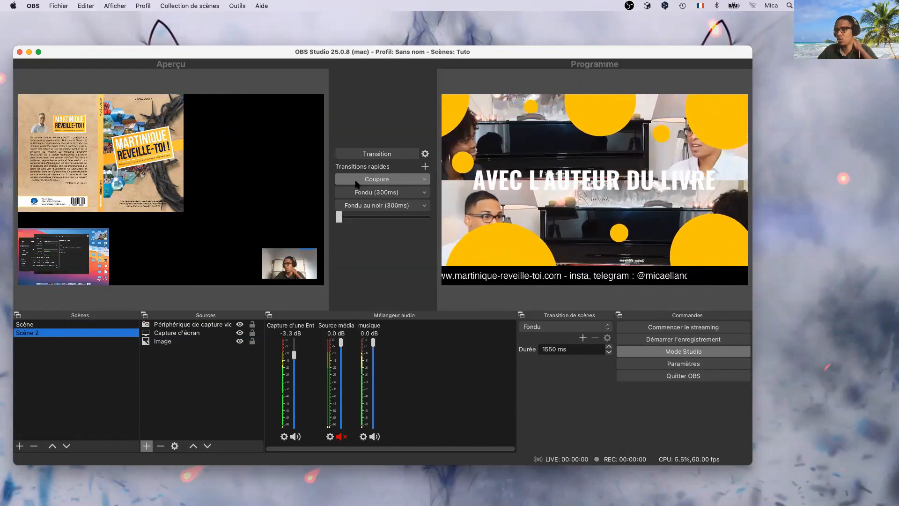
{"action": "left_click", "coordinate": [367, 156]}
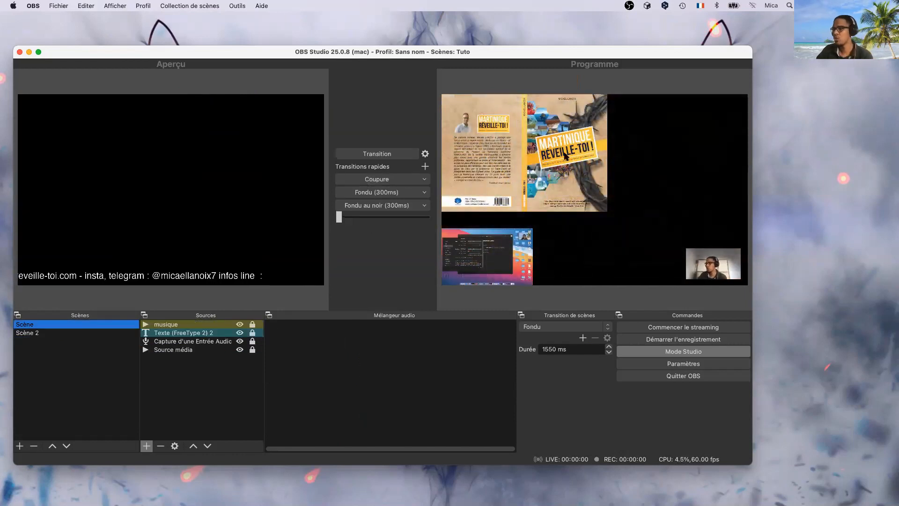
- Alternate the preview between Scène 2 and Scène, ending on Scène, and transition it to the programme output
{"action": "left_click", "coordinate": [40, 334]}
{"action": "left_click", "coordinate": [44, 325]}
{"action": "left_click", "coordinate": [44, 332]}
{"action": "left_click", "coordinate": [46, 325]}
{"action": "left_click", "coordinate": [47, 332]}
{"action": "left_click", "coordinate": [52, 326]}
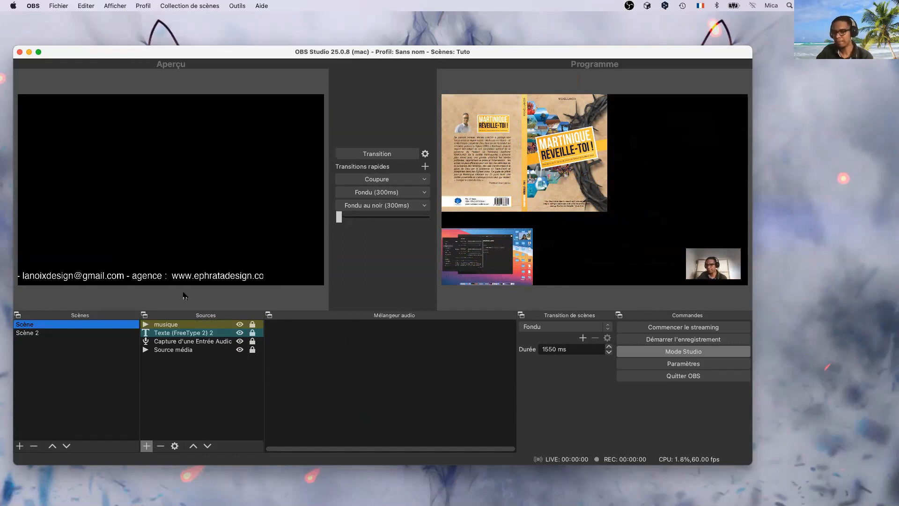
{"action": "left_click", "coordinate": [56, 332]}
{"action": "left_click", "coordinate": [78, 325]}
{"action": "left_click", "coordinate": [377, 154]}
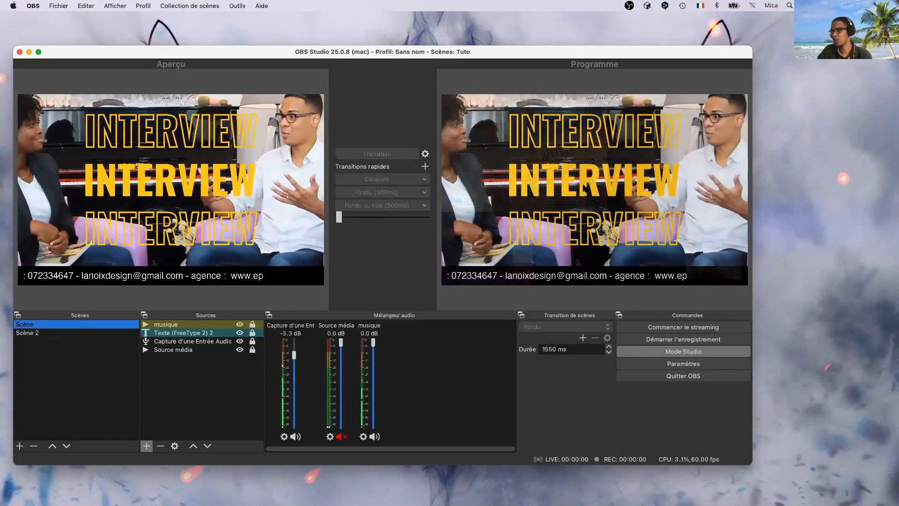
- Preview Scène 2, return the preview to Scène and hide its scrolling text source
{"action": "key", "text": "Down"}
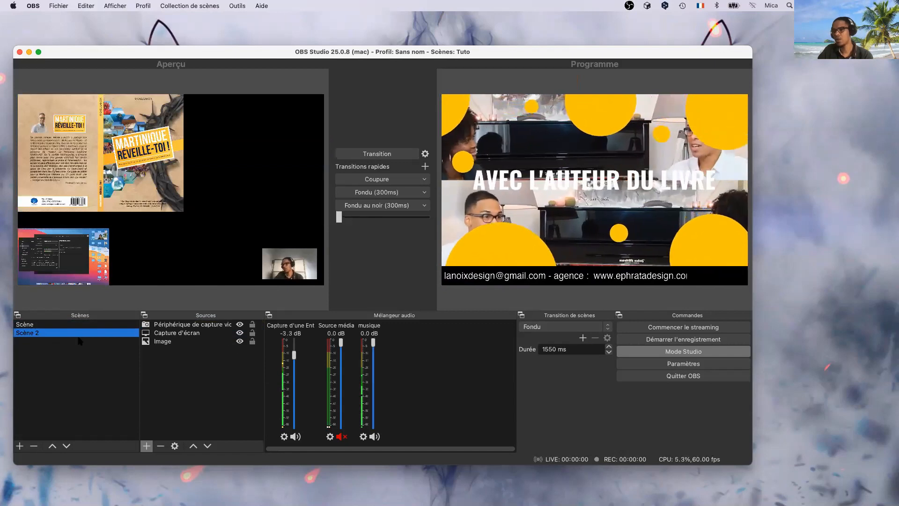
{"action": "left_click", "coordinate": [74, 323]}
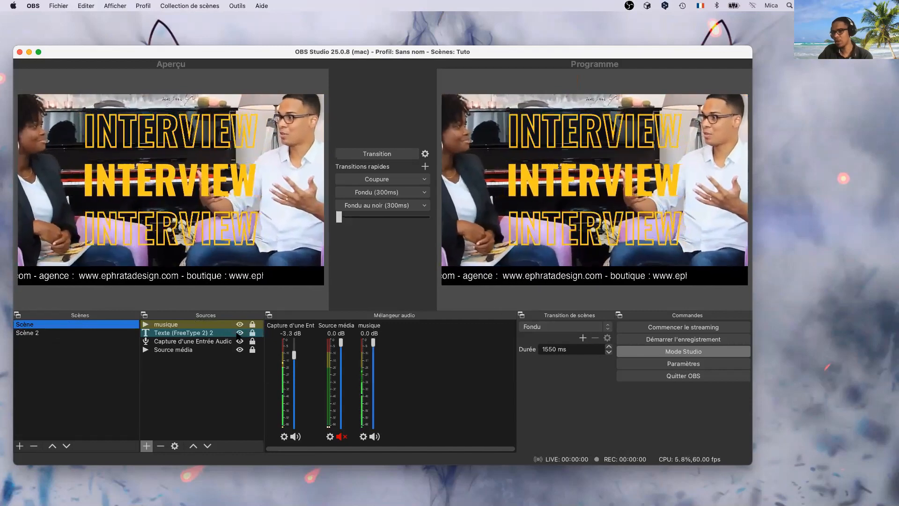
{"action": "left_click", "coordinate": [240, 332]}
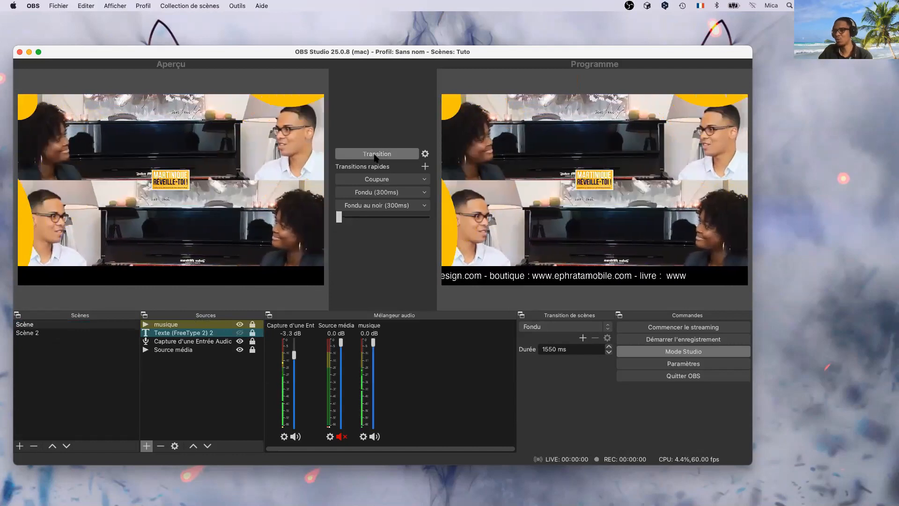
- Transition Scène without its scrolling text to the programme, and restore the text in both the preview and the programme
{"action": "left_click", "coordinate": [372, 156]}
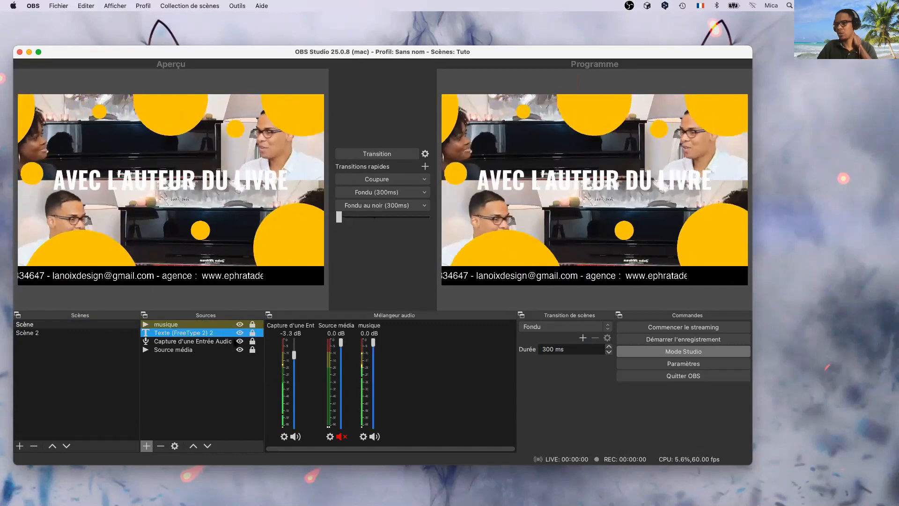
{"action": "left_click", "coordinate": [239, 341]}
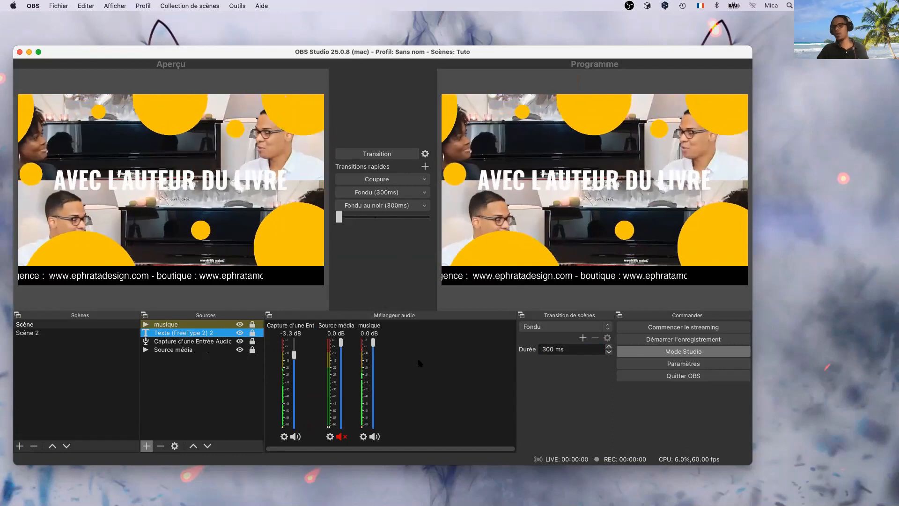
- Hide the media source in Scène, transition to the programme, and show it again with another transition
{"action": "left_click", "coordinate": [192, 351]}
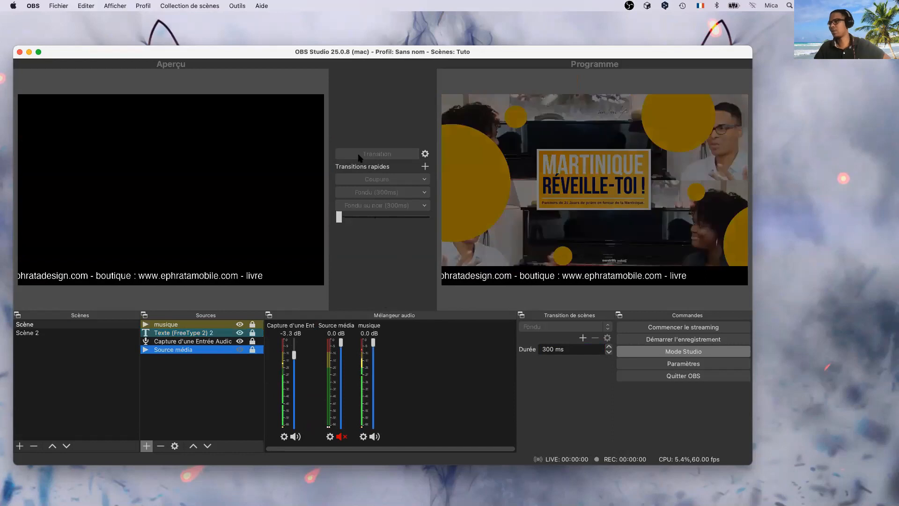
{"action": "left_click", "coordinate": [359, 156]}
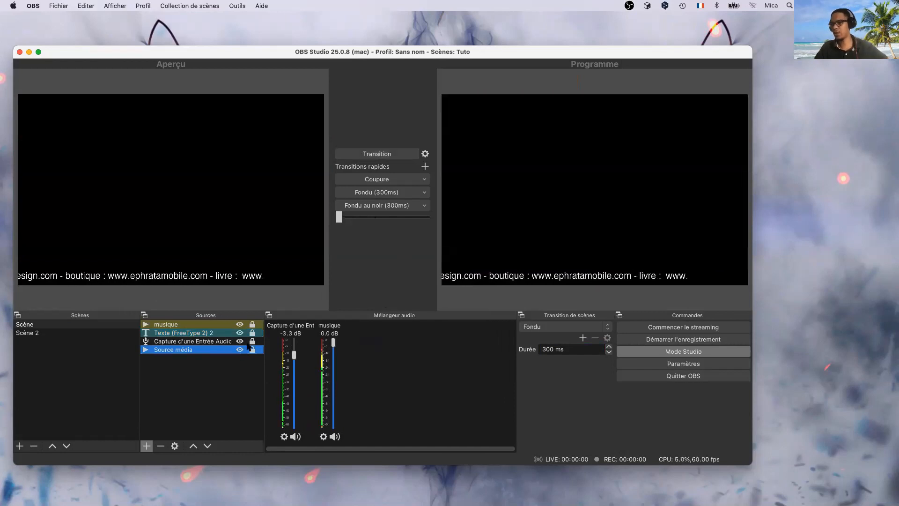
{"action": "left_click", "coordinate": [392, 154]}
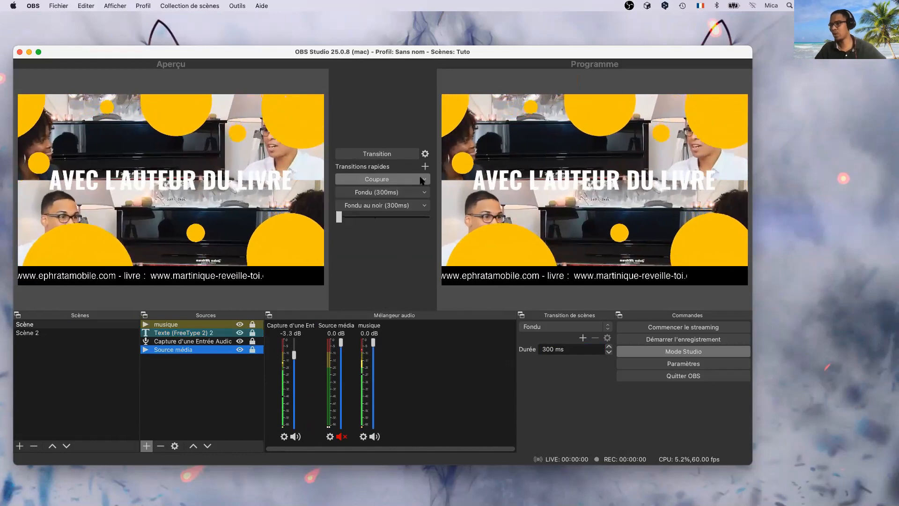
- Try the Coupure quick transition and the standard transition on Scène
{"action": "left_click", "coordinate": [425, 180]}
{"action": "left_click", "coordinate": [392, 180]}
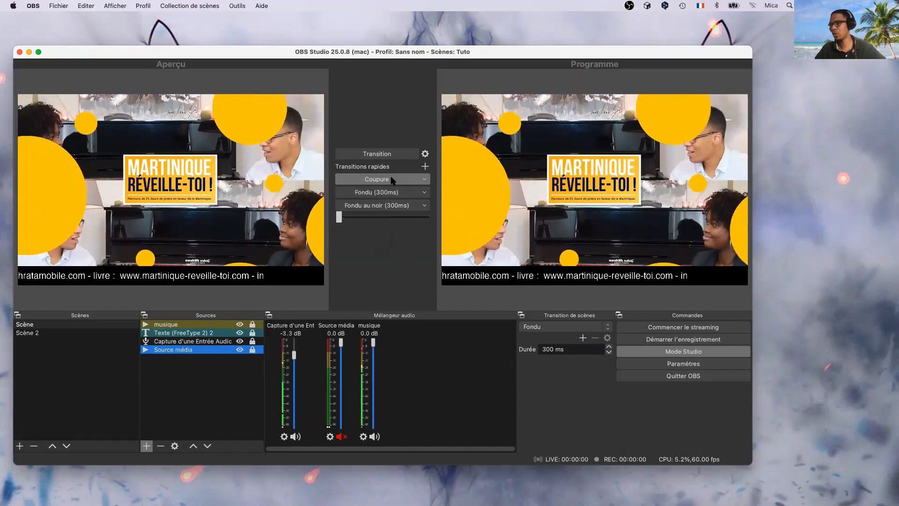
{"action": "left_click", "coordinate": [368, 155]}
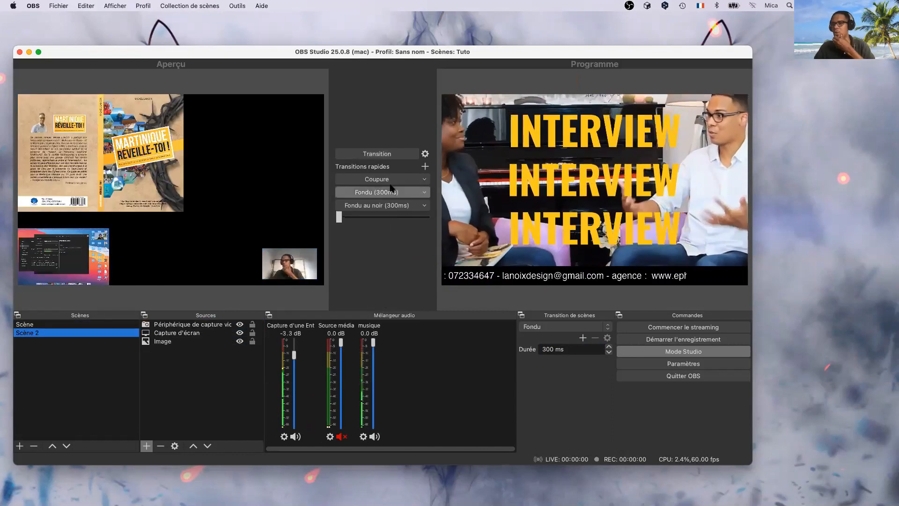
- Alternate the preview between Scène and Scène 2, and transition Scène 2 to the programme output
{"action": "left_click", "coordinate": [76, 324]}
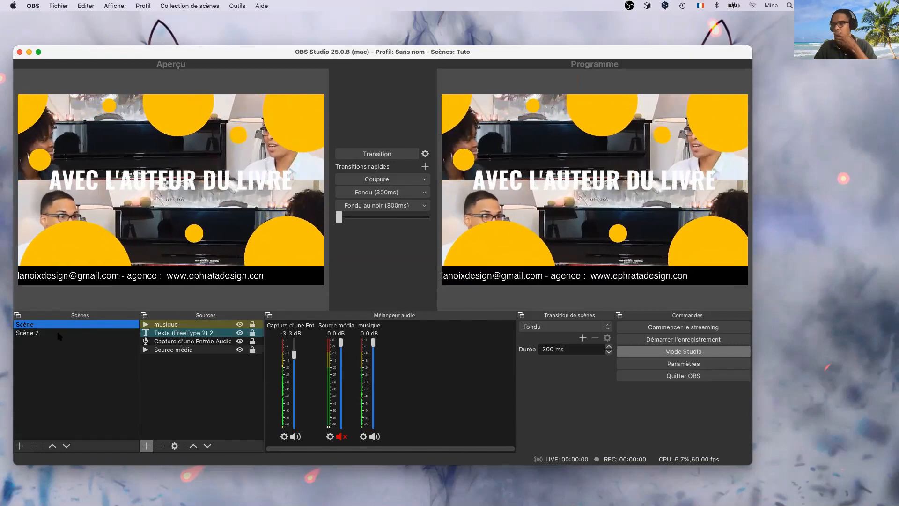
{"action": "left_click", "coordinate": [77, 333]}
{"action": "left_click", "coordinate": [383, 154]}
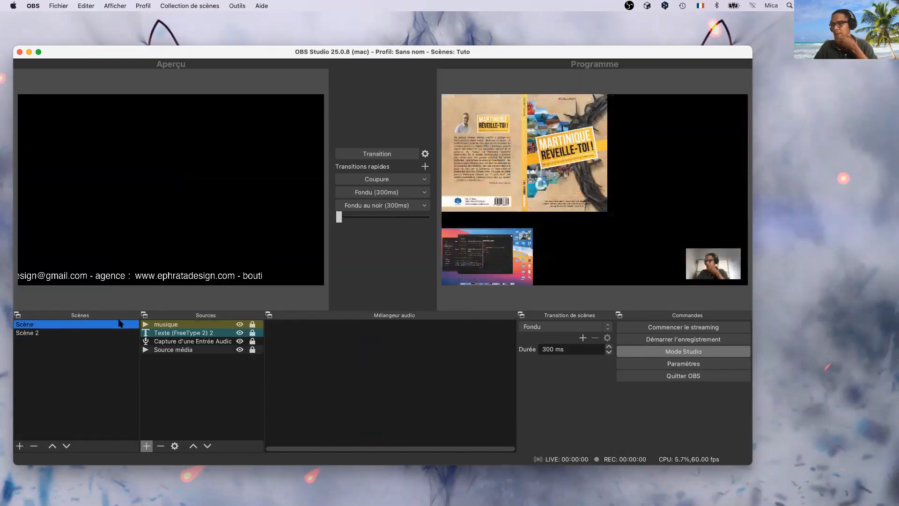
- Preview Scène 2, return the preview to Scène and fade it into the programme manually with the transition slider
{"action": "left_click", "coordinate": [116, 333]}
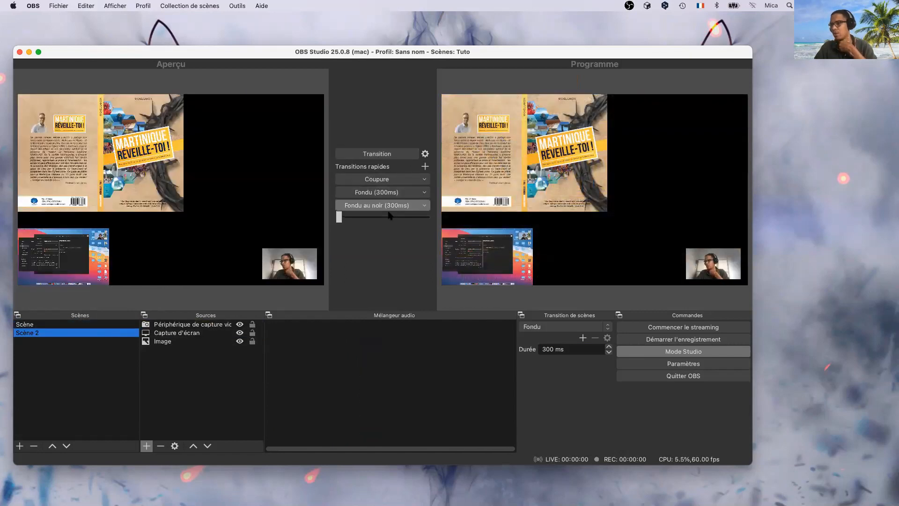
{"action": "key", "text": "Up"}
{"action": "left_click_drag", "start_coordinate": [338, 216], "coordinate": [426, 217]}
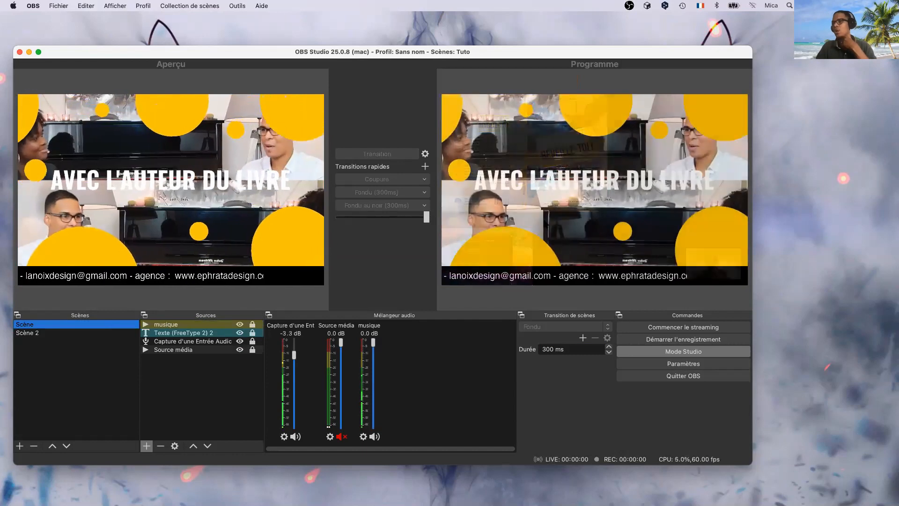
{"action": "left_click", "coordinate": [426, 398]}
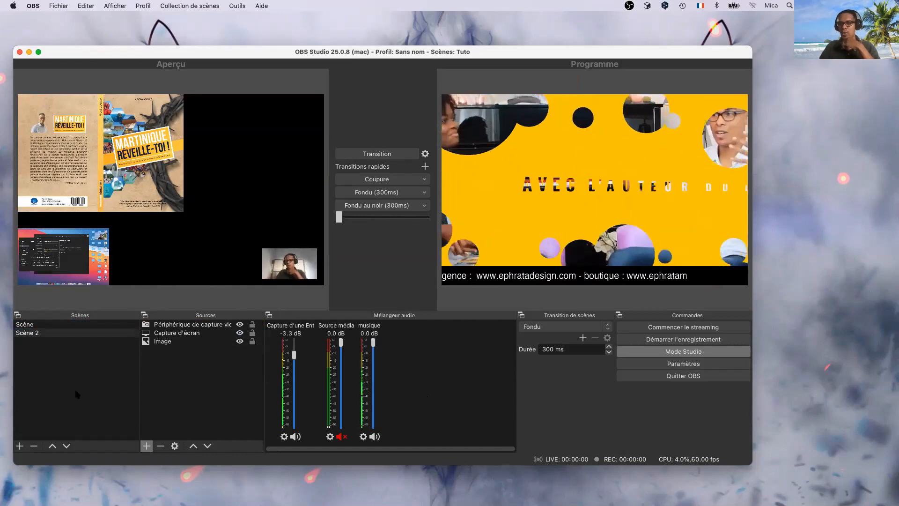
- Export the Tuto scene collection to the desktop as Tuto.json
{"action": "left_click", "coordinate": [198, 6]}
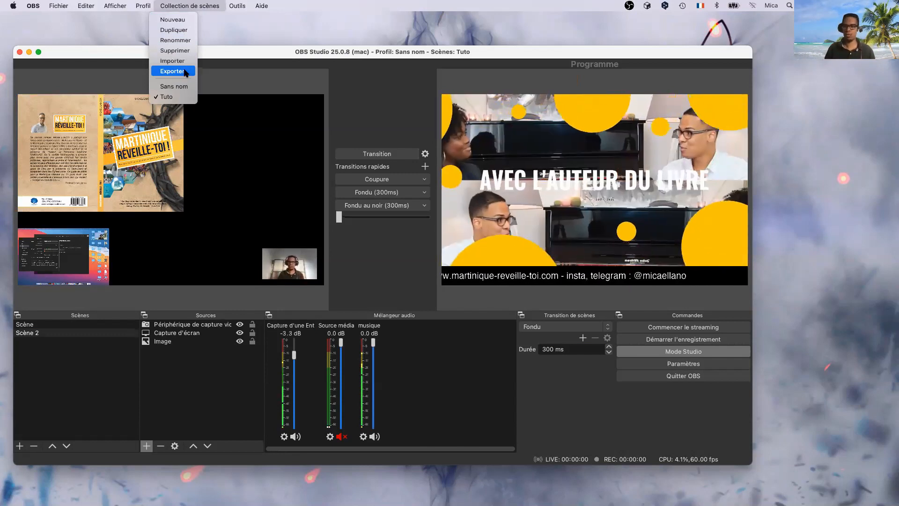
{"action": "left_click", "coordinate": [185, 72]}
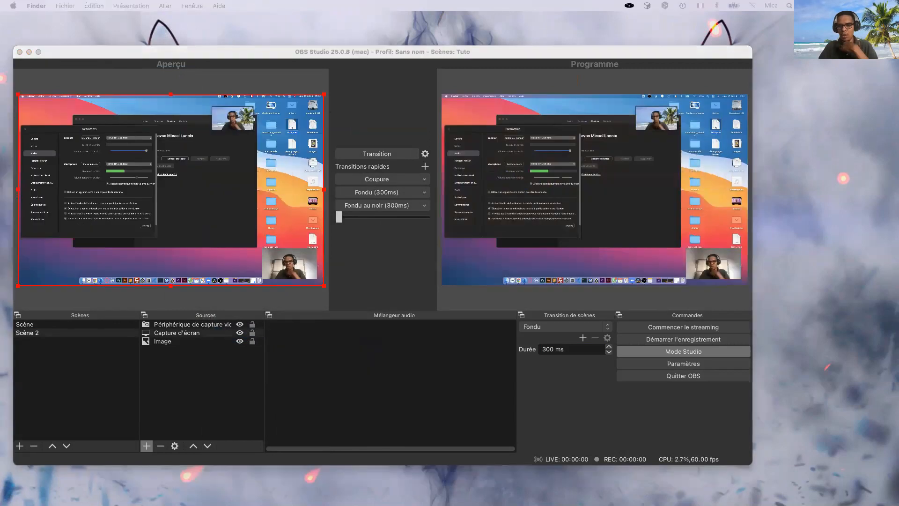
- Switch to Finder, inspect the file information of the exported Tuto.json on the desktop, and close the information window
{"action": "right_click", "coordinate": [291, 125]}
{"action": "left_click", "coordinate": [269, 143]}
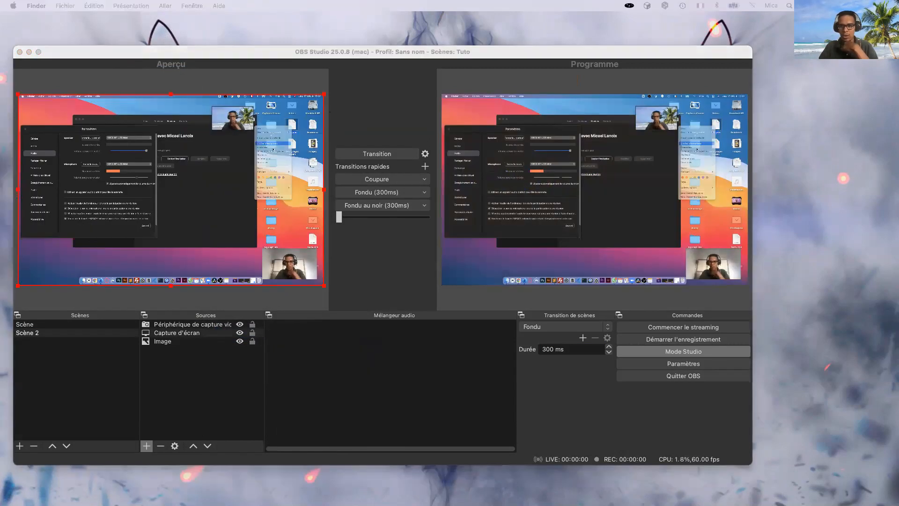
{"action": "left_click_drag", "start_coordinate": [60, 103], "coordinate": [299, 111]}
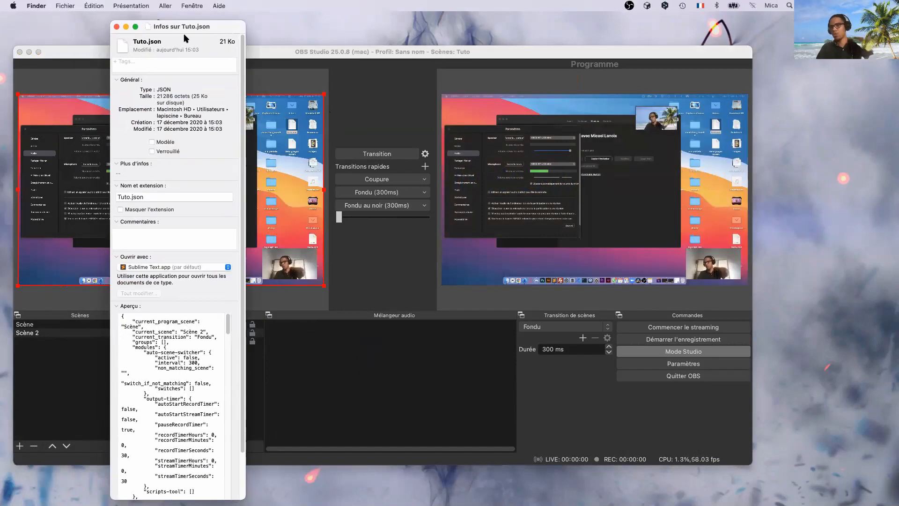
{"action": "left_click", "coordinate": [117, 27]}
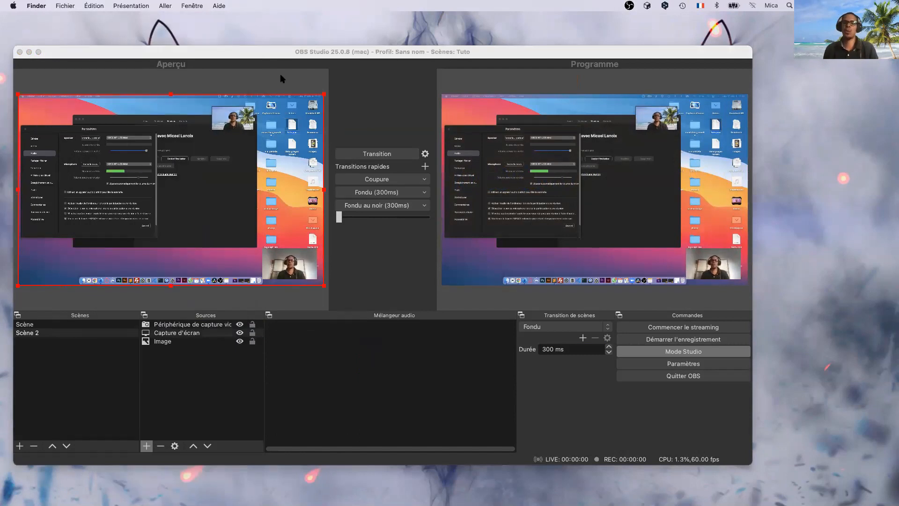